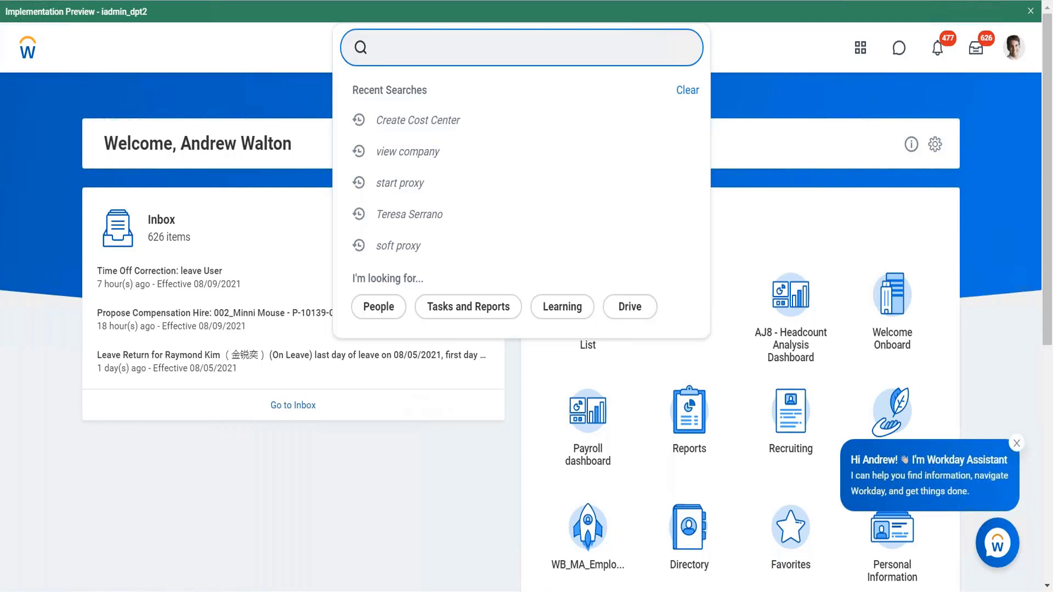
- Search for "all functional" and open the All Functional Areas data source
type("all funcational")
key("Return")
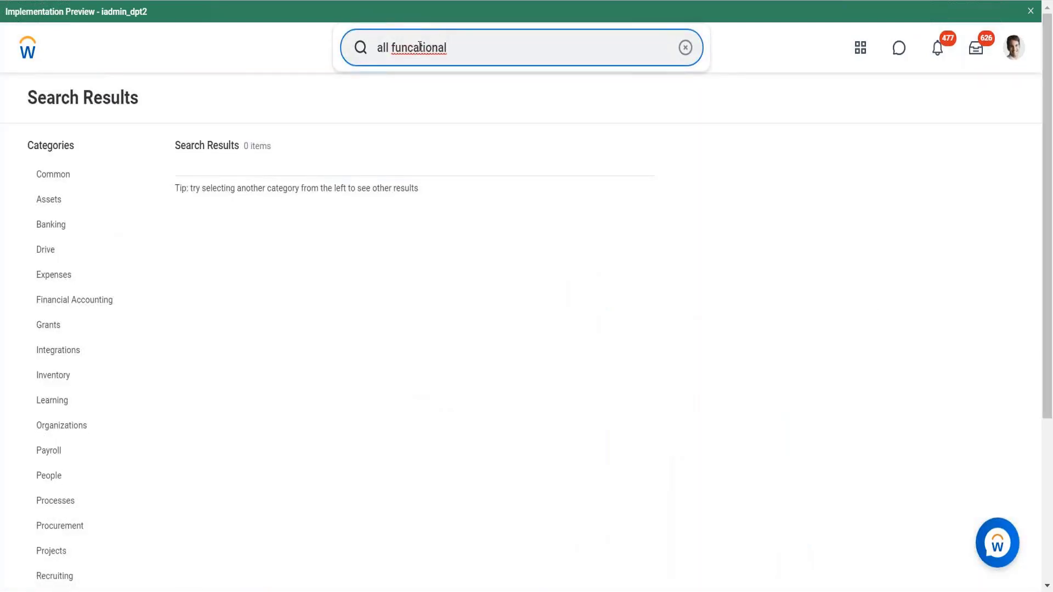
left_click(419, 47)
key("BackSpace")
key("Return")
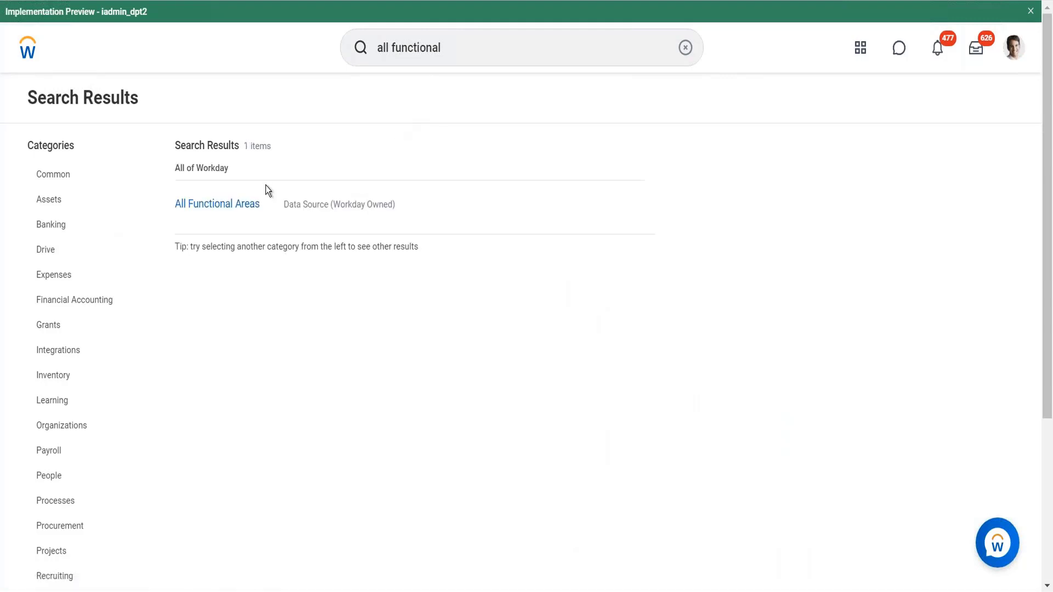
left_click(233, 205)
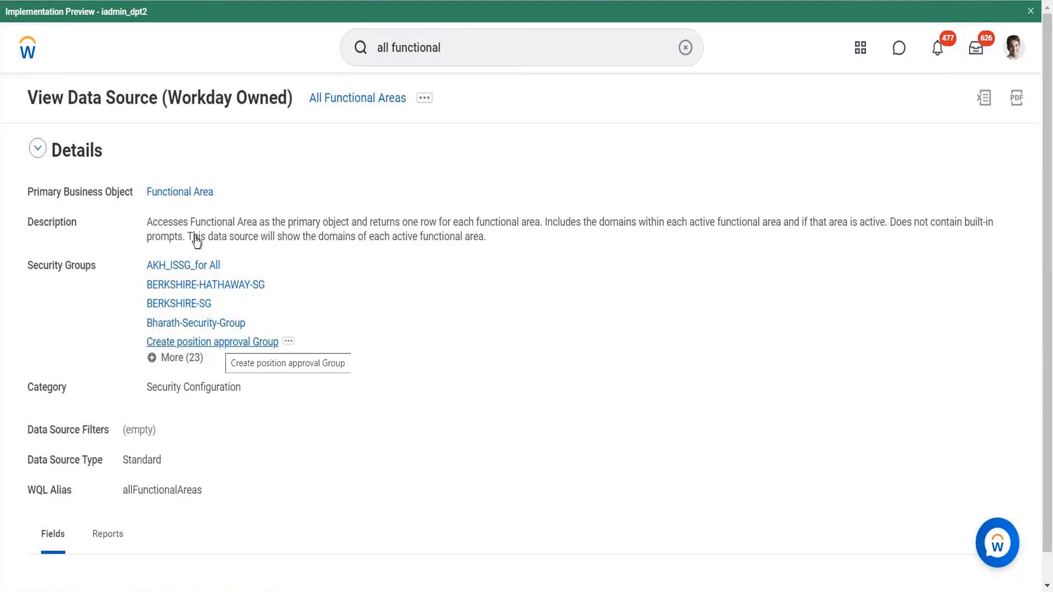
- Search for "functional" and open the Functional Areas report
left_click(393, 46)
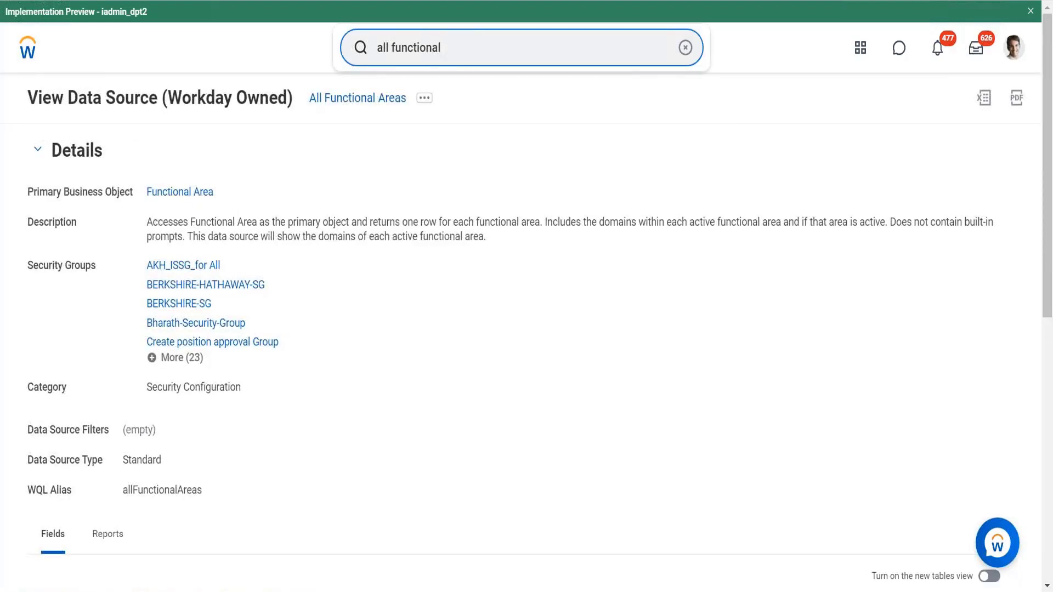
key("BackSpace")
key("BackSpace")
key("BackSpace")
key("BackSpace")
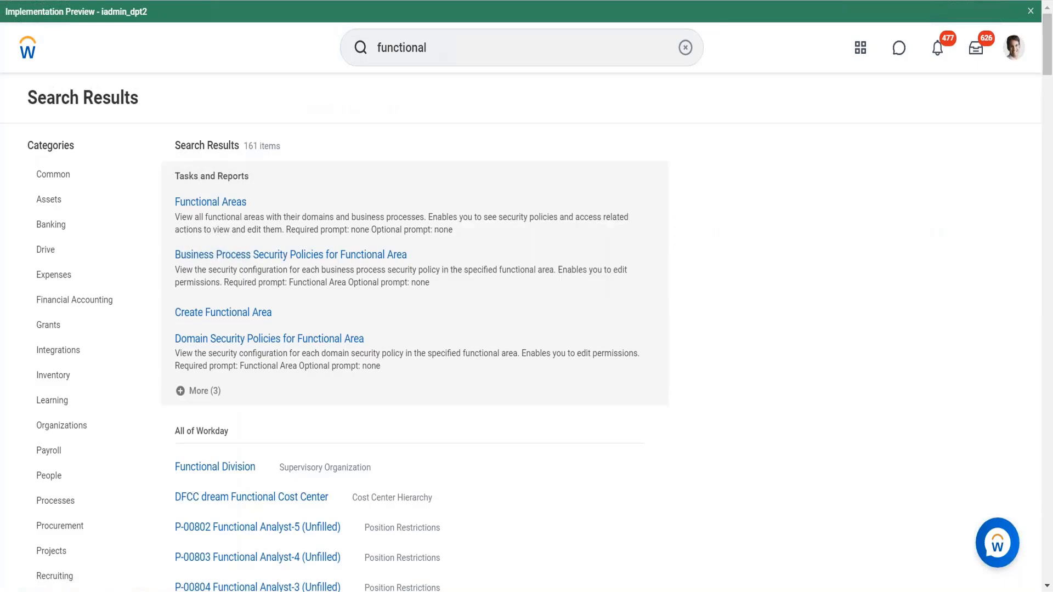
left_click(214, 203)
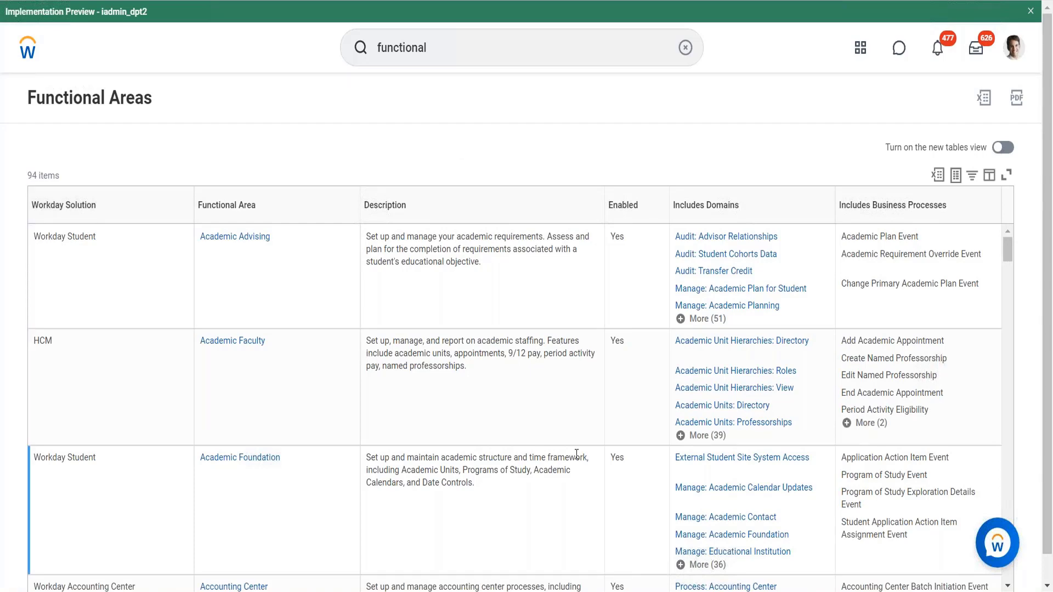
- Filter the Functional Area column to Time Tracking, Time Tracking Calculations and Time Tracking Hub
scroll(479, 317, "down", 20)
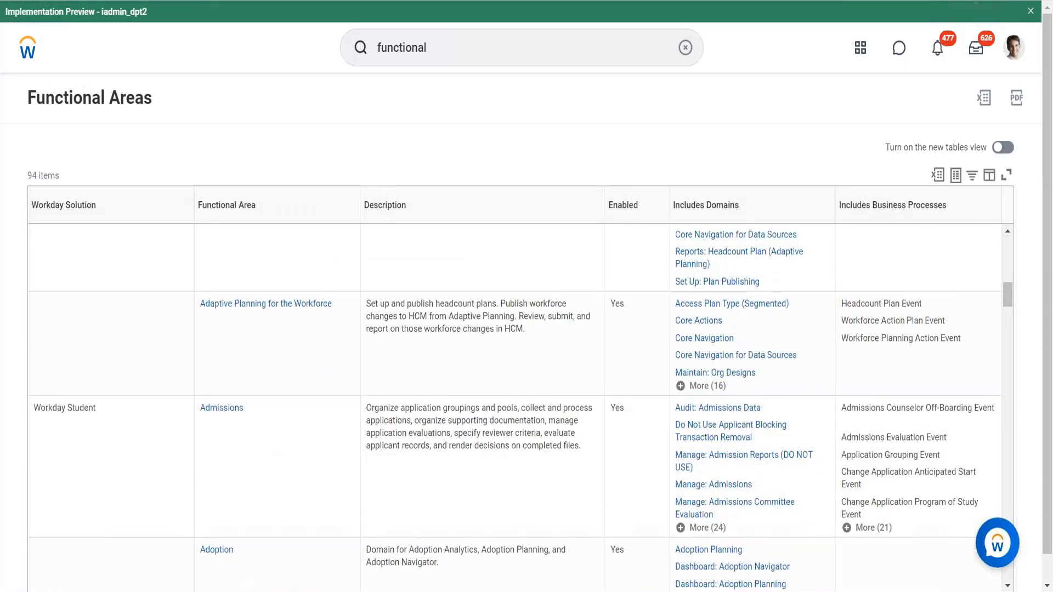
scroll(519, 405, "down", 10)
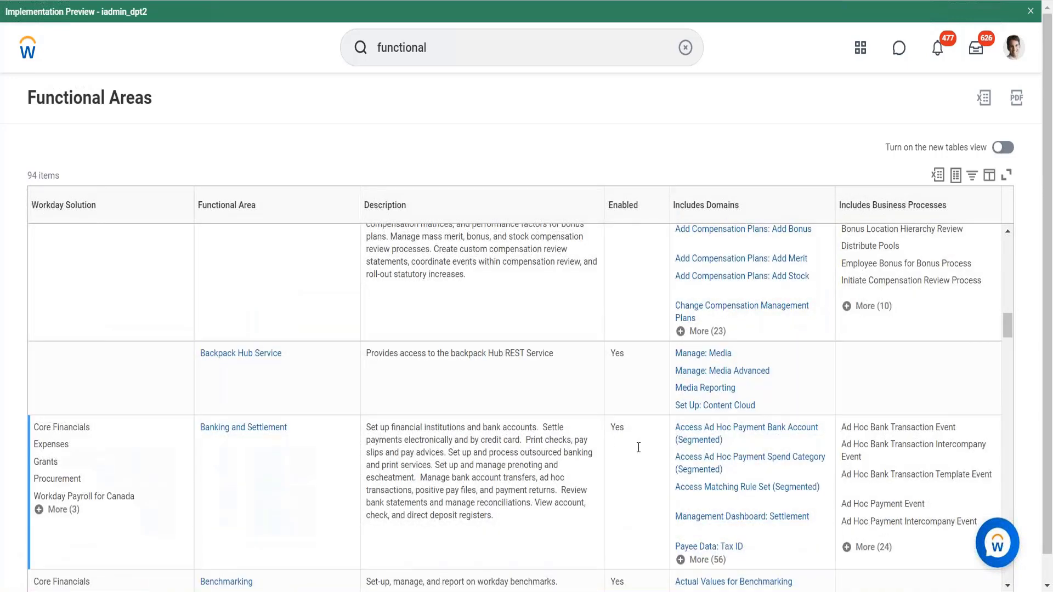
scroll(375, 326, "down", 5)
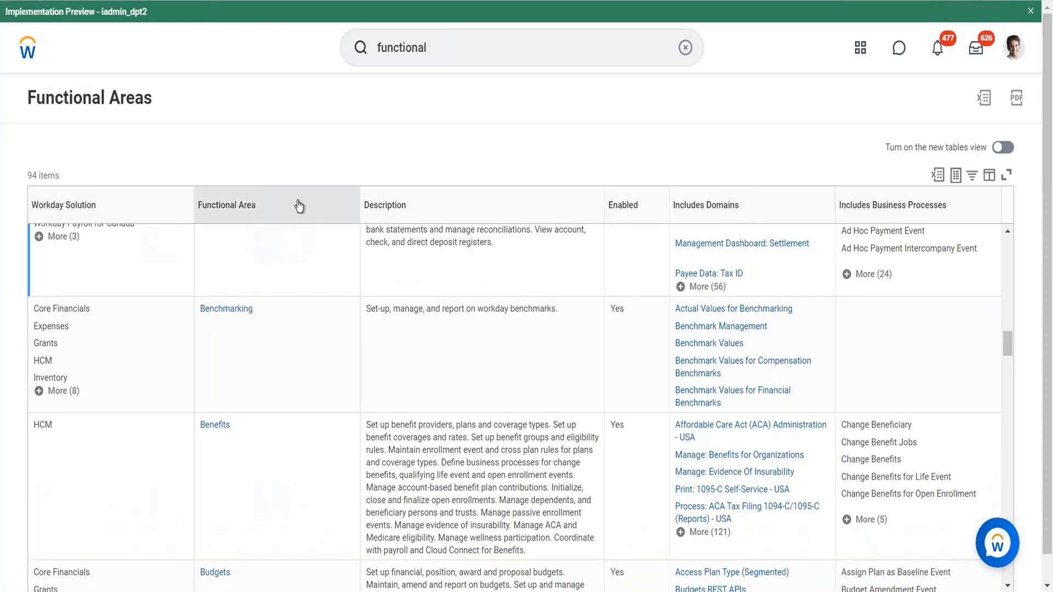
left_click(281, 414)
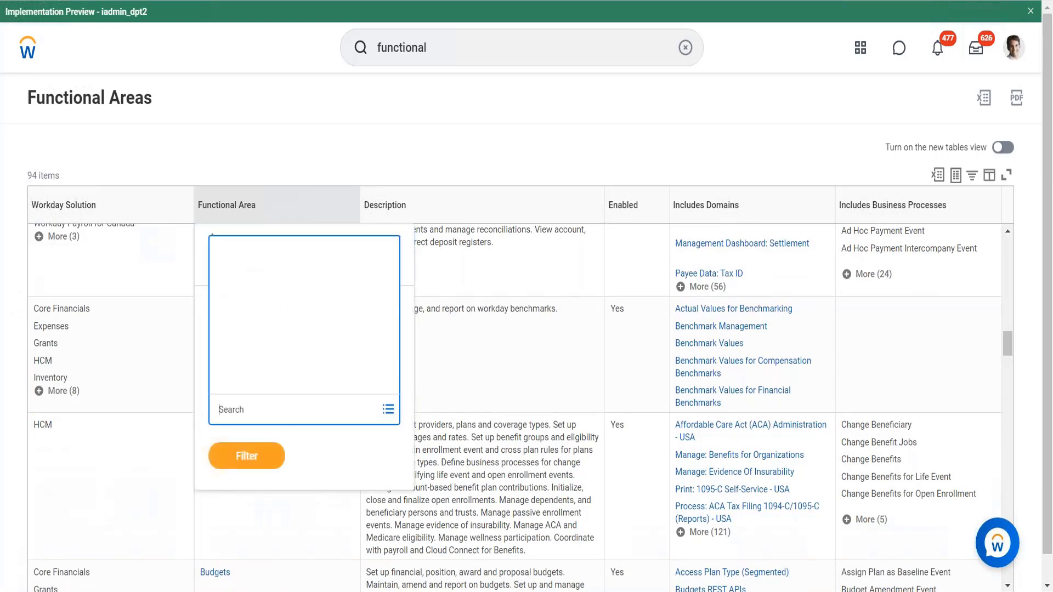
type("T")
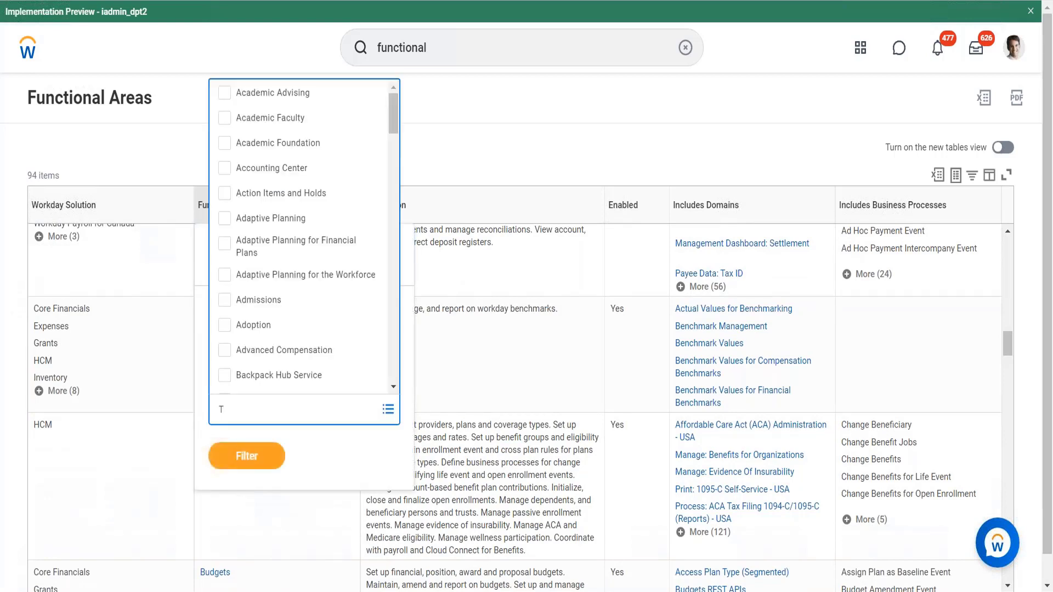
type("ime")
key("Return")
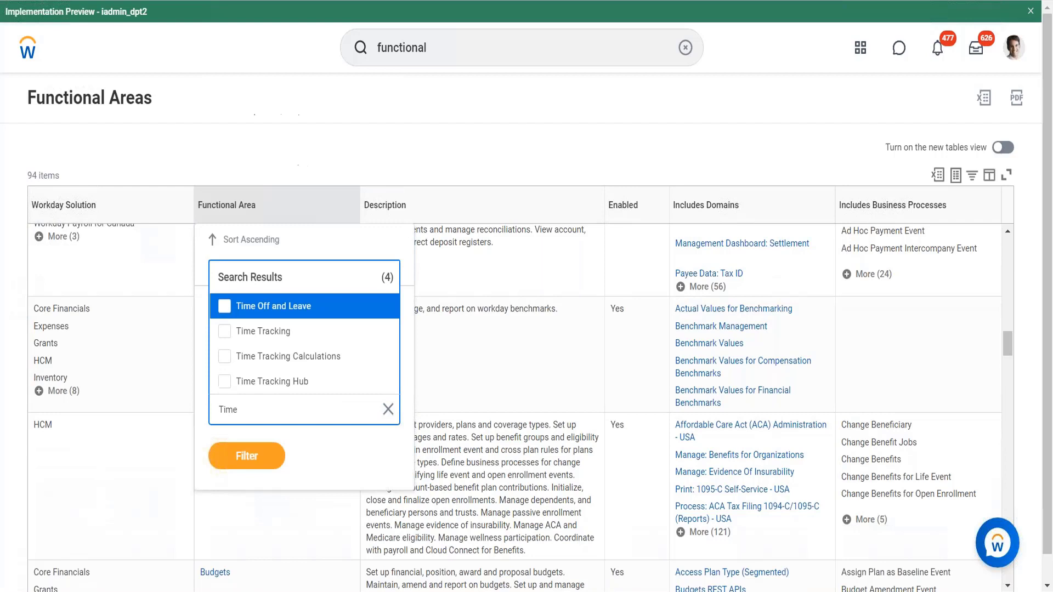
left_click(282, 334)
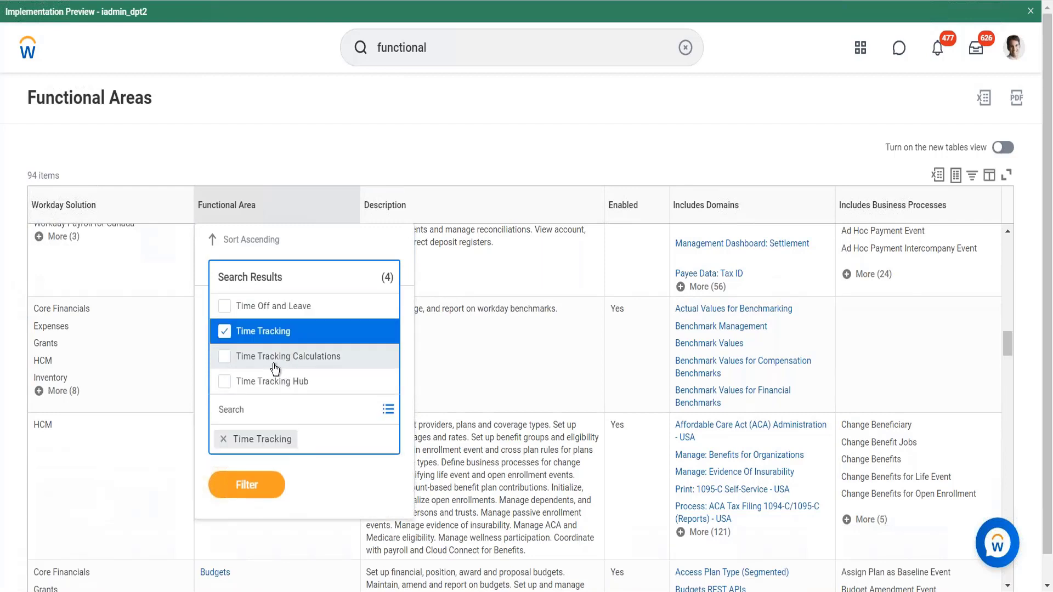
left_click(277, 357)
left_click(272, 382)
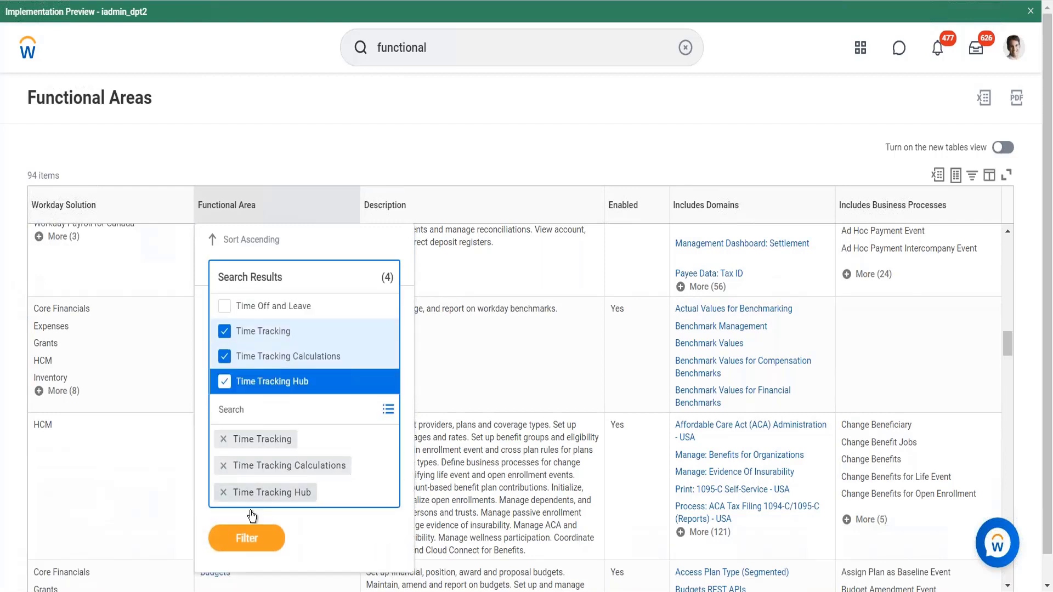
left_click(247, 538)
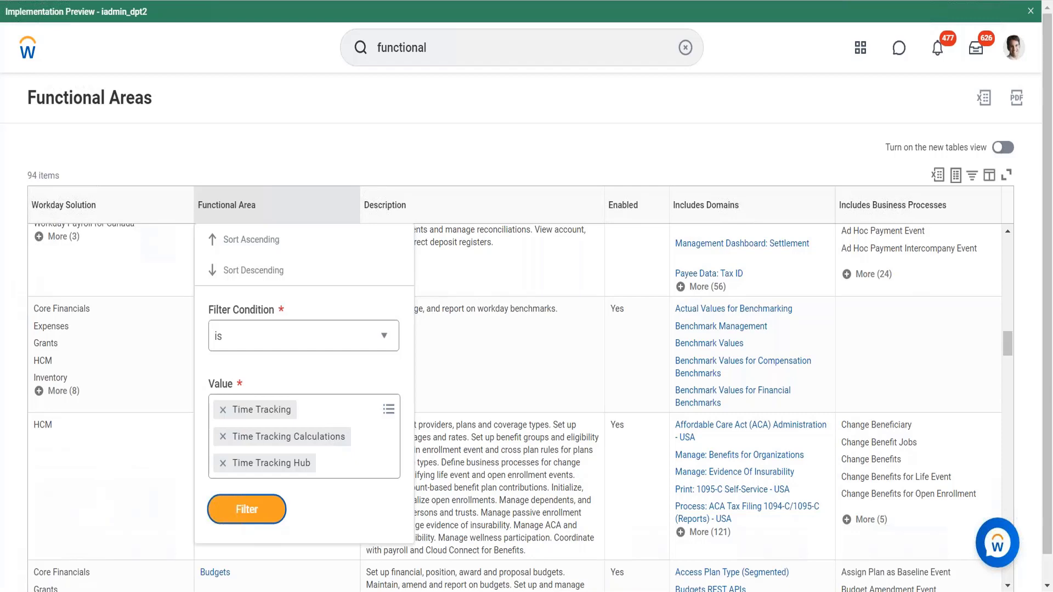
left_click(247, 512)
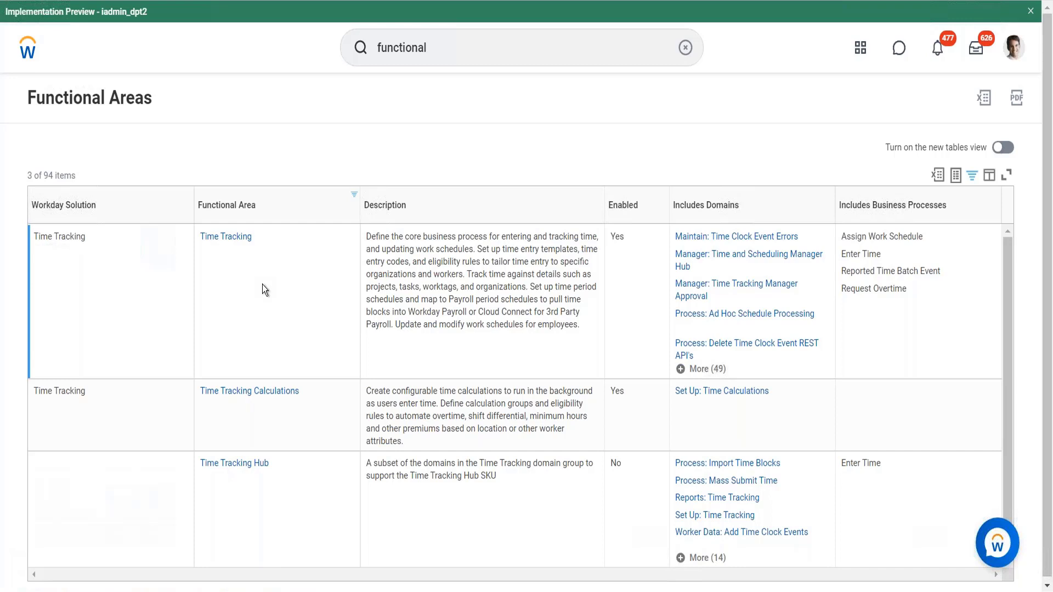
- Expand the full list of domains for the Time Tracking functional area, then return to the home page
left_click(252, 403)
left_click(700, 369)
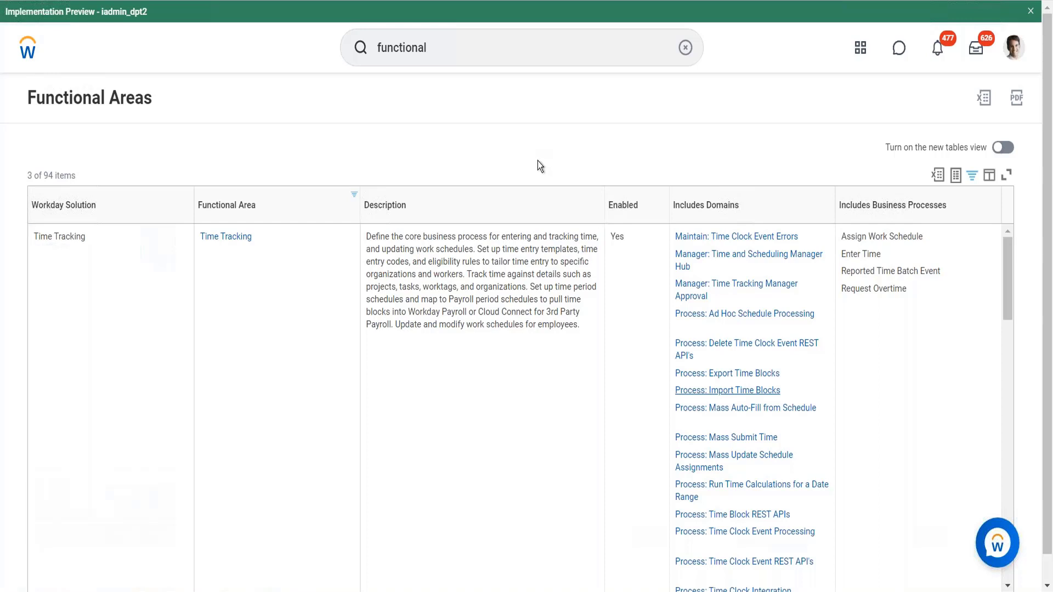
left_click(404, 289)
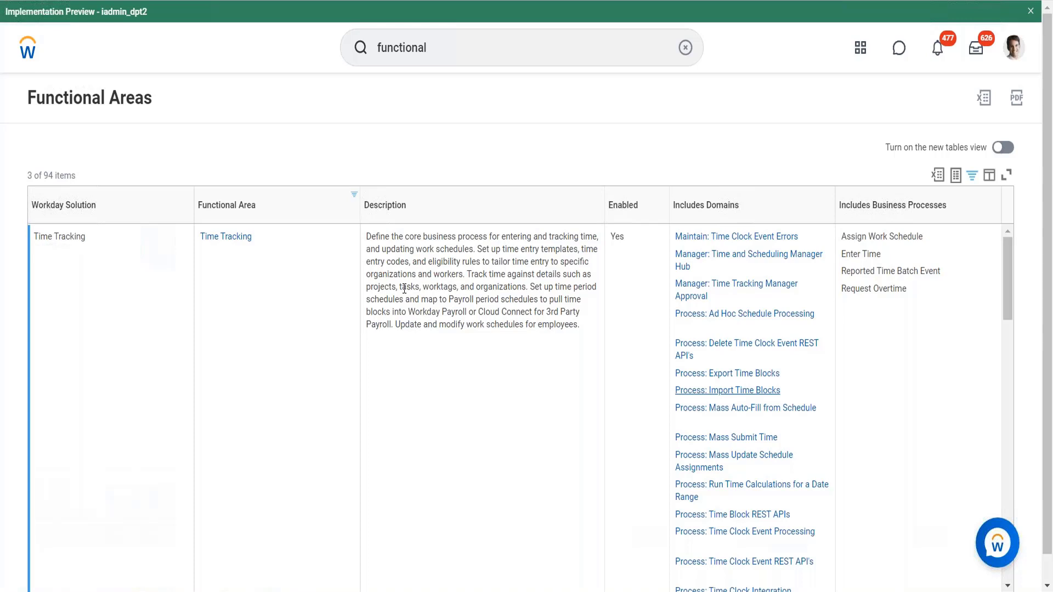
left_click(30, 60)
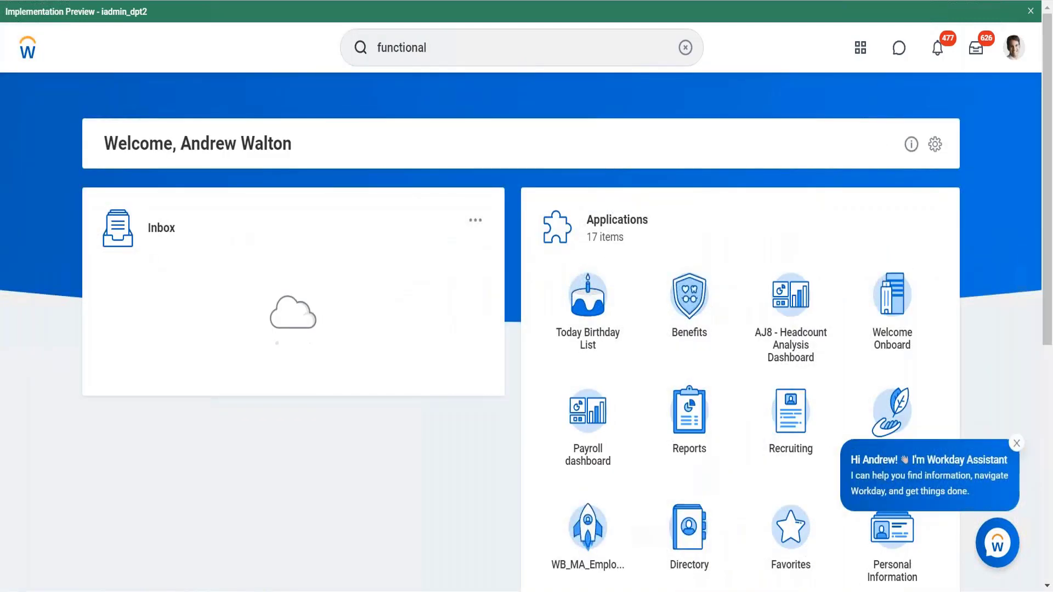
- Close the assistant popup, clear the search and open the View Period Schedule report
left_click(1016, 443)
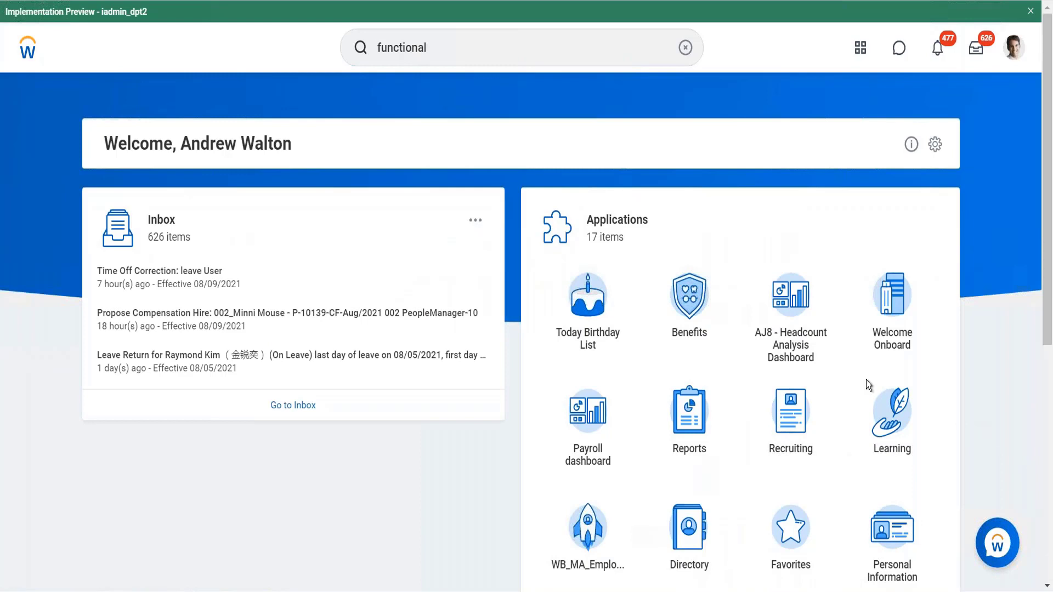
left_click(683, 48)
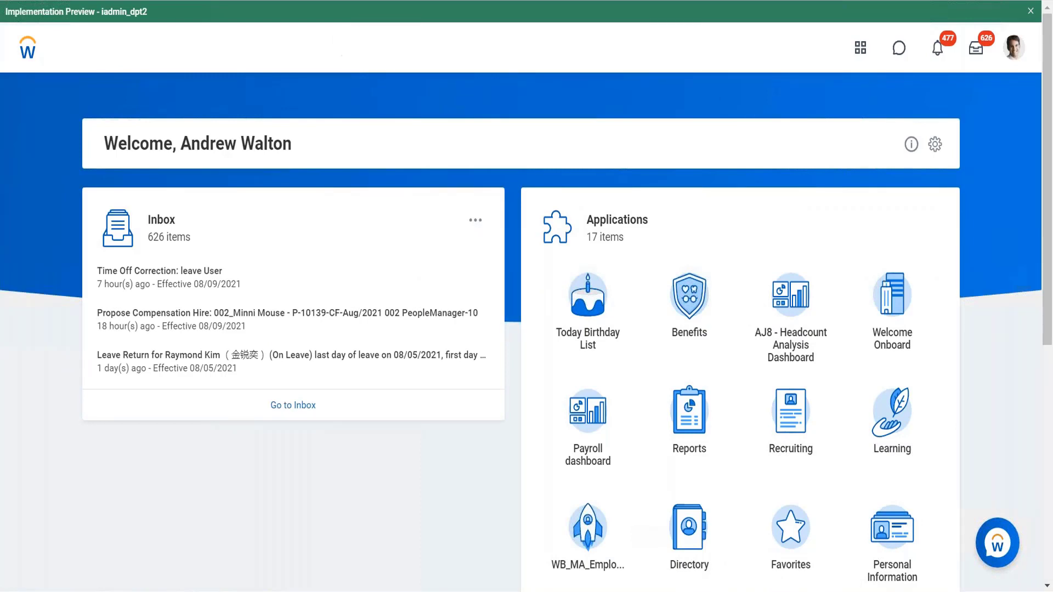
left_click(460, 35)
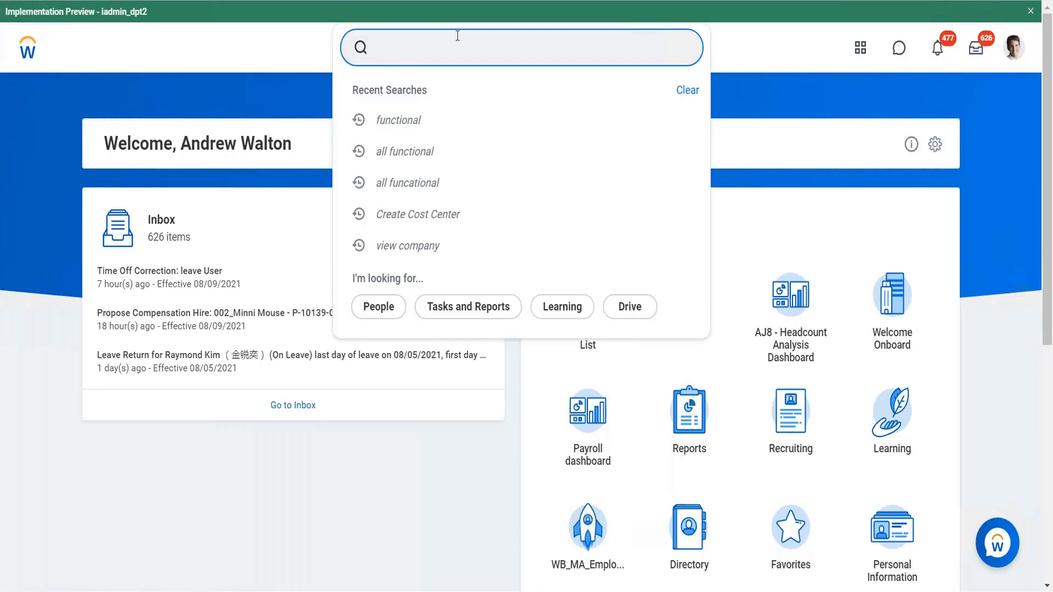
type("view period sche")
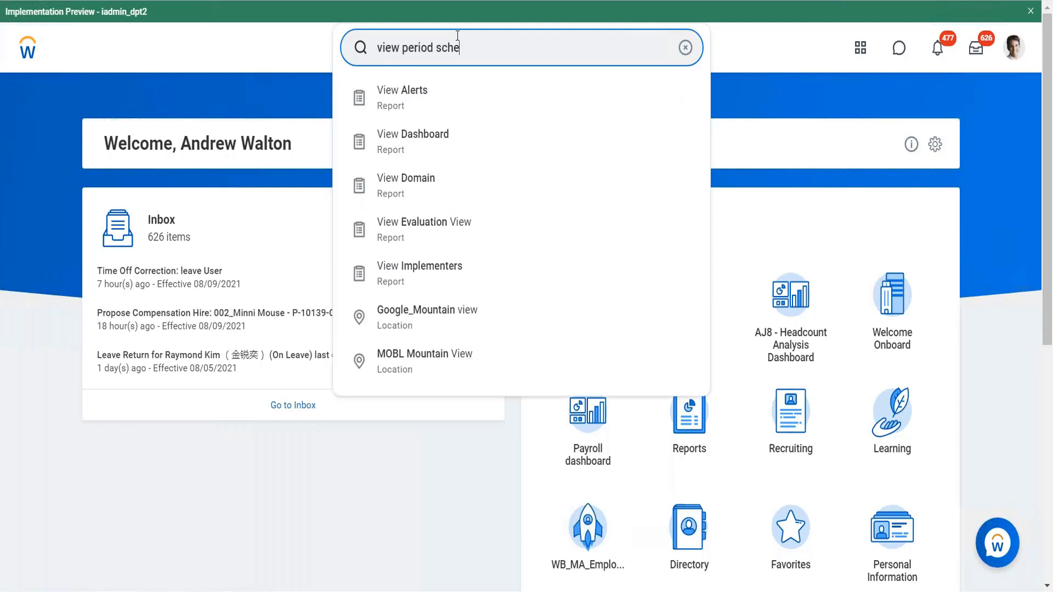
type("dule")
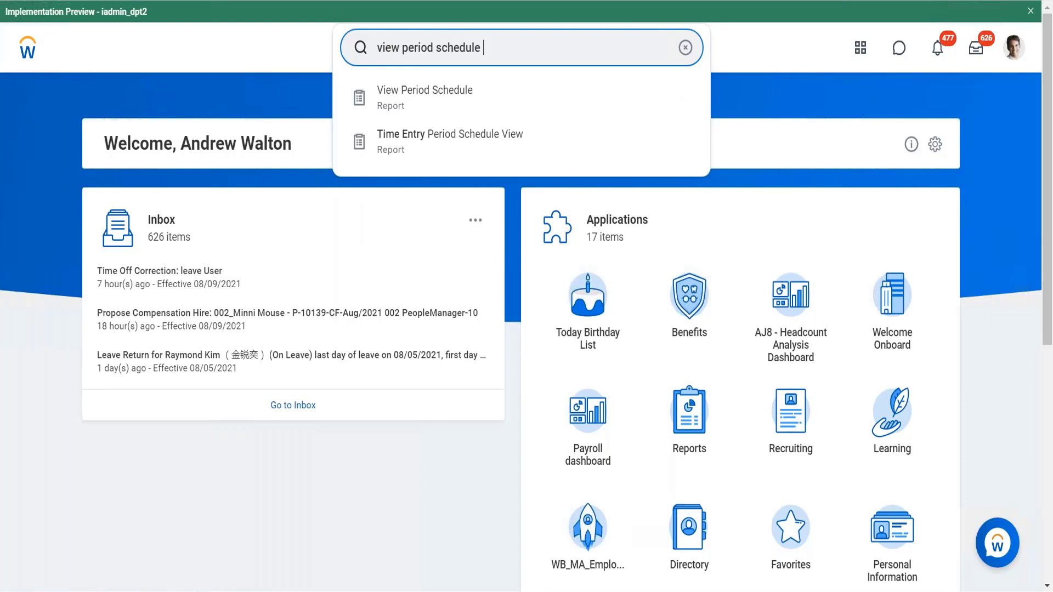
left_click(416, 103)
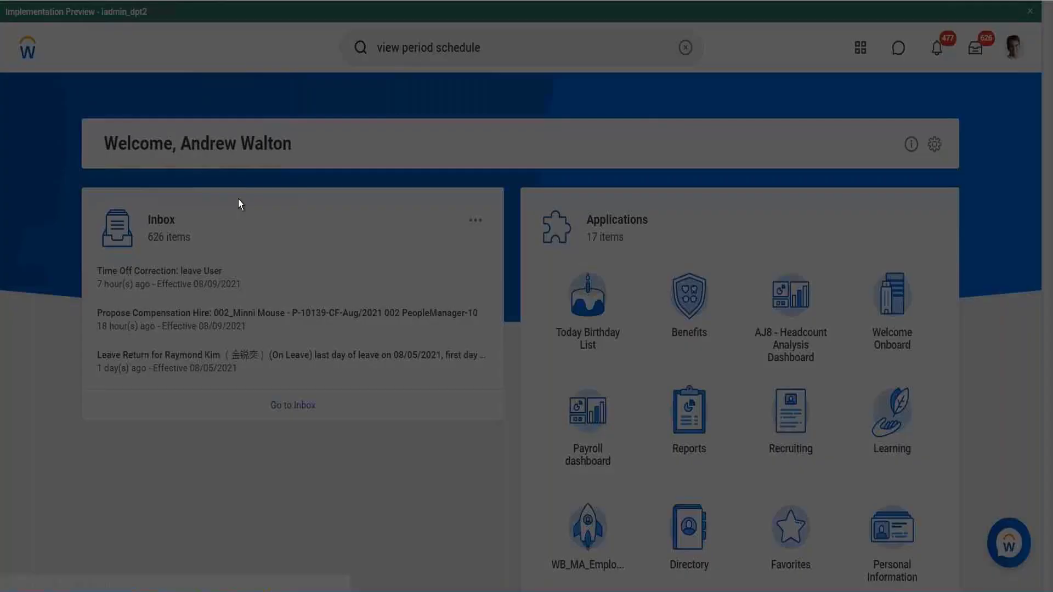
- View the period schedule 9 1_Monthly
left_click(446, 198)
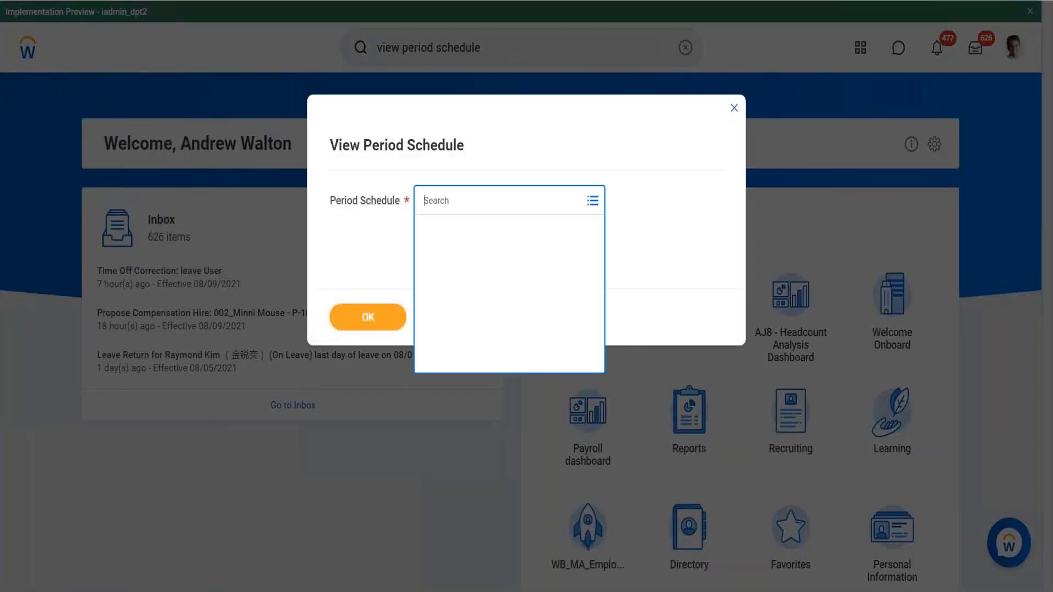
left_click(430, 234)
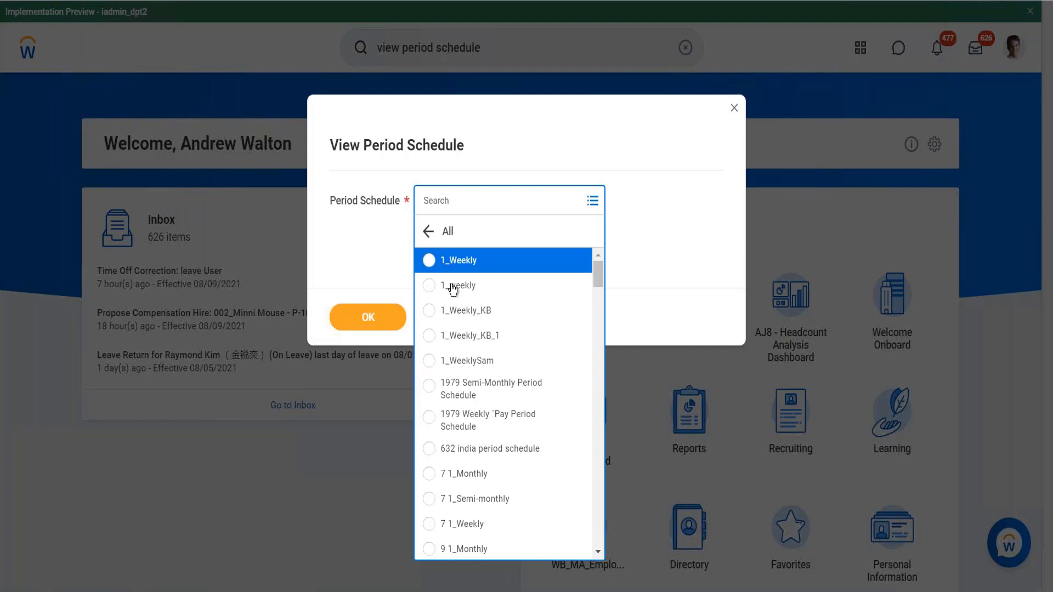
scroll(466, 373, "down", 2)
scroll(467, 372, "down", 4)
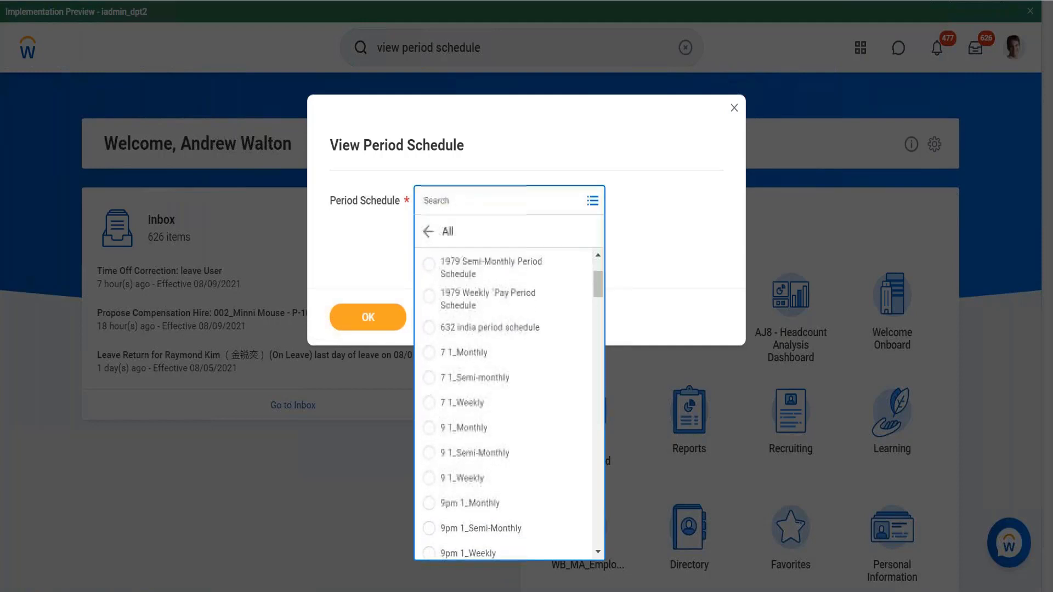
left_click(460, 390)
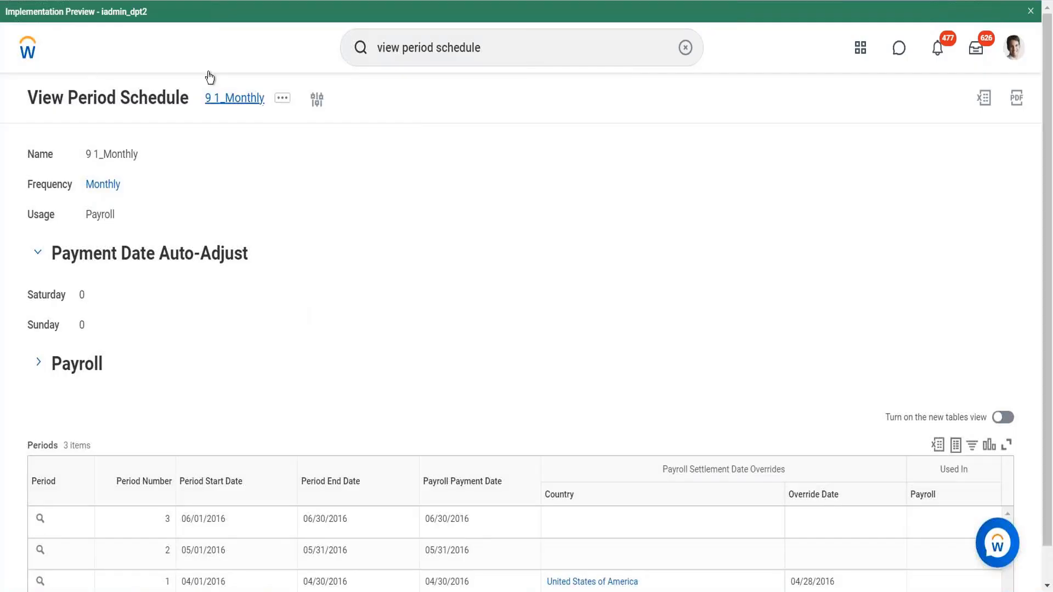
- Return to the home page and open the View Time Tracking Eligibility Rule task
key("alt+Left")
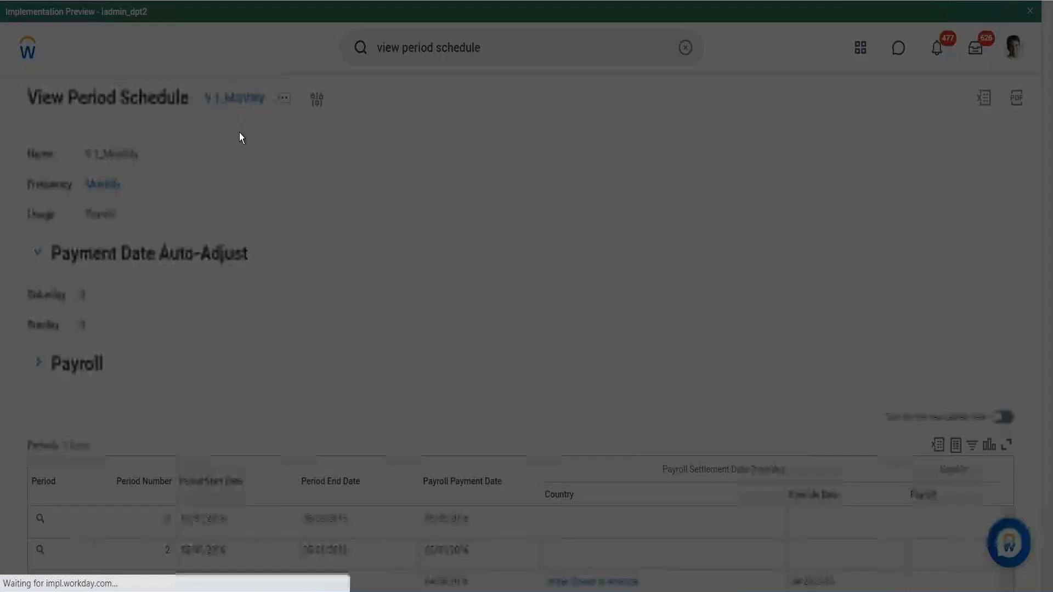
left_click(465, 318)
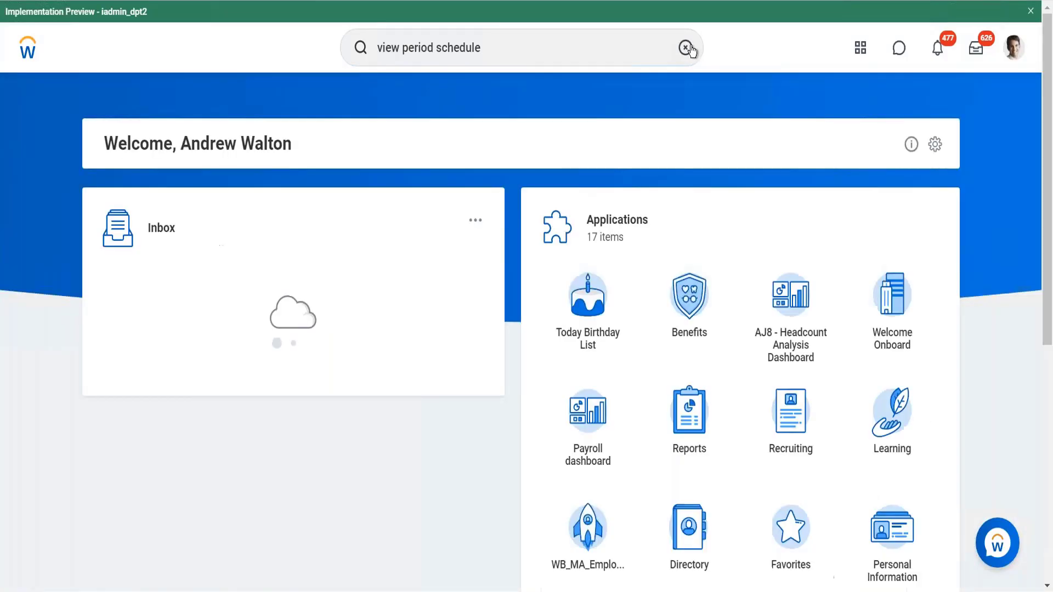
left_click(611, 60)
type("view ")
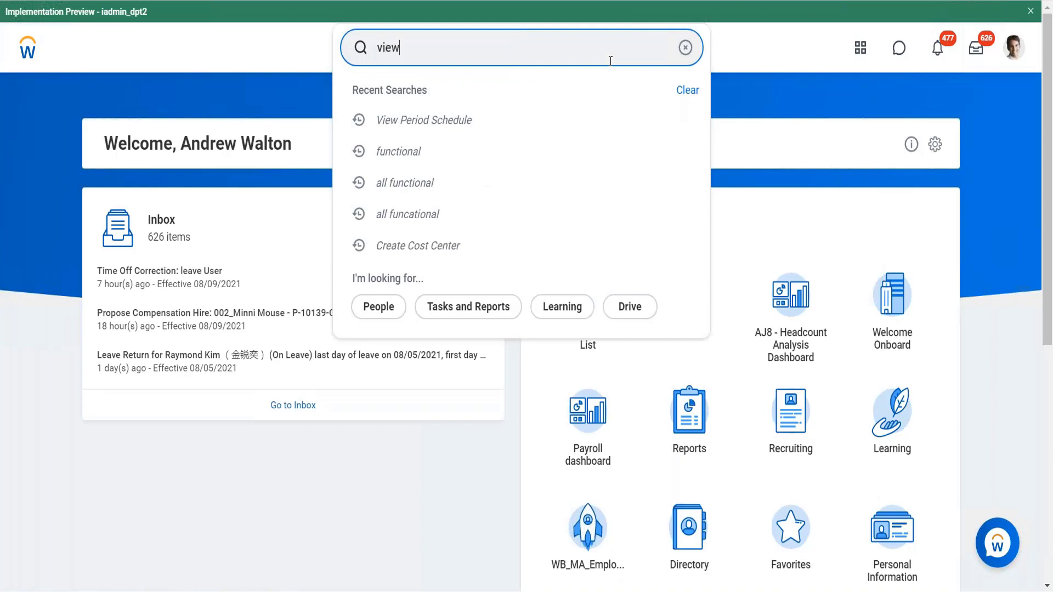
type("time tracking eligi")
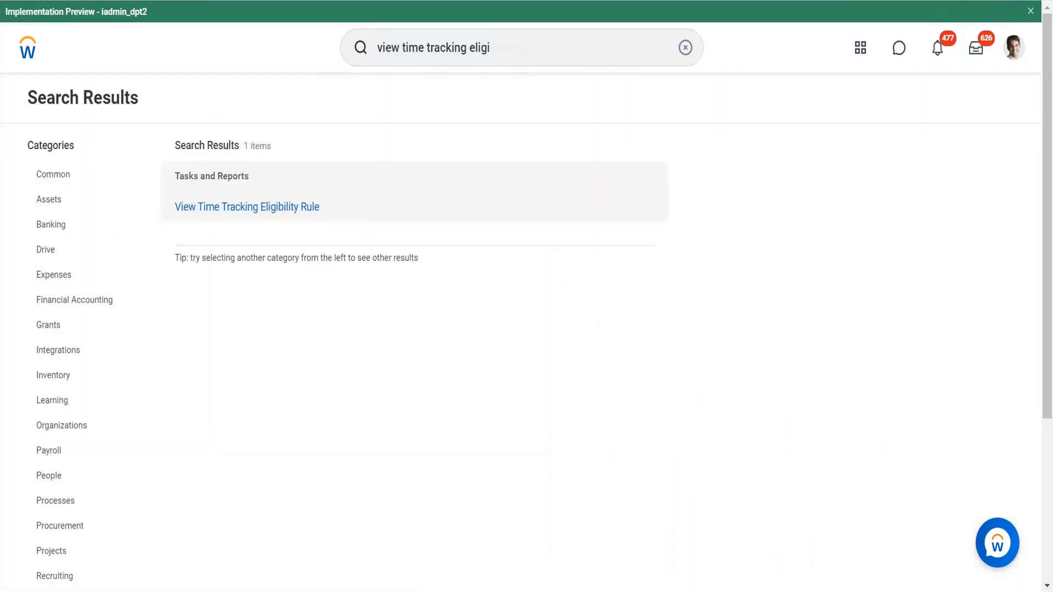
left_click(287, 207)
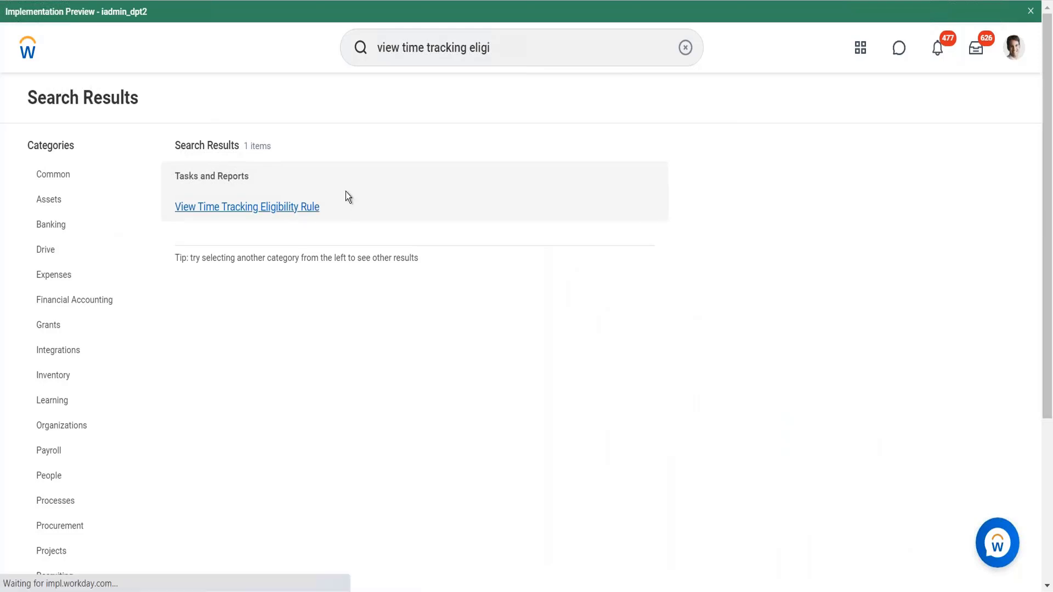
- Open the time tracking eligibility rule Period Schedule - Monthly (incl. PI)
left_click(475, 204)
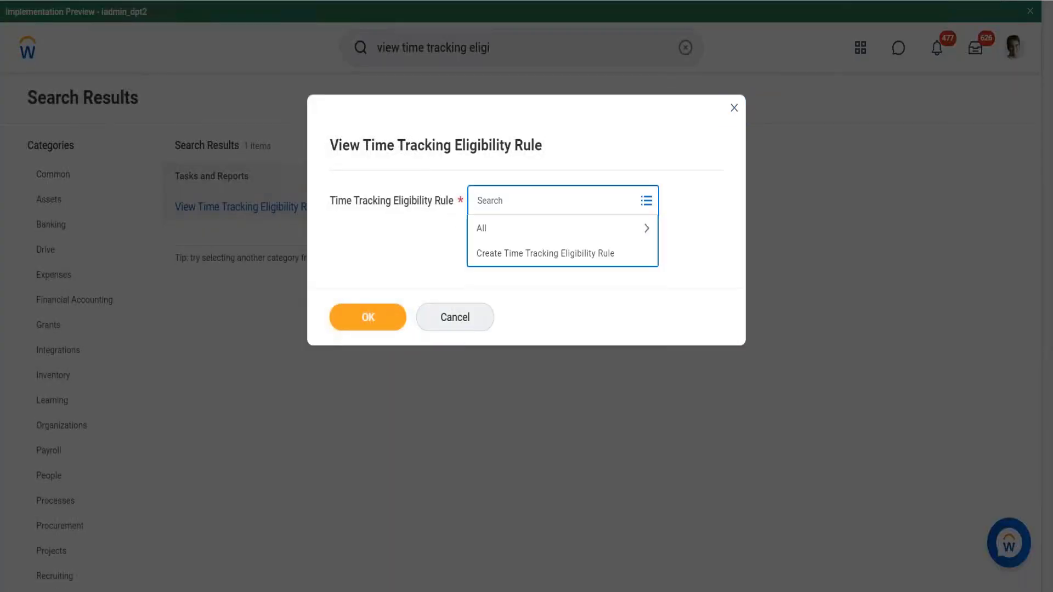
type("Period sch")
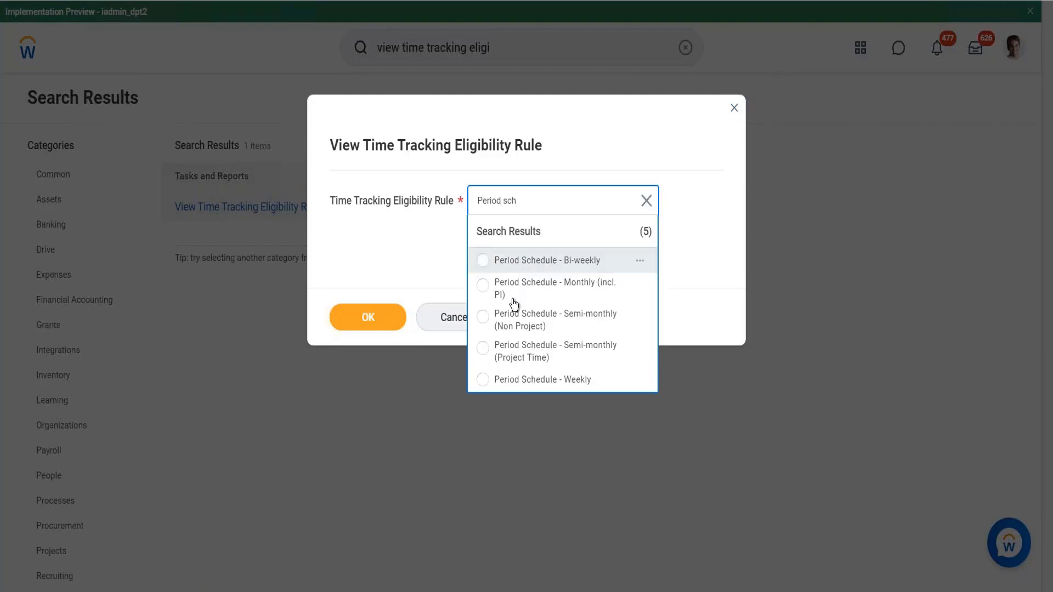
left_click(513, 289)
left_click(394, 320)
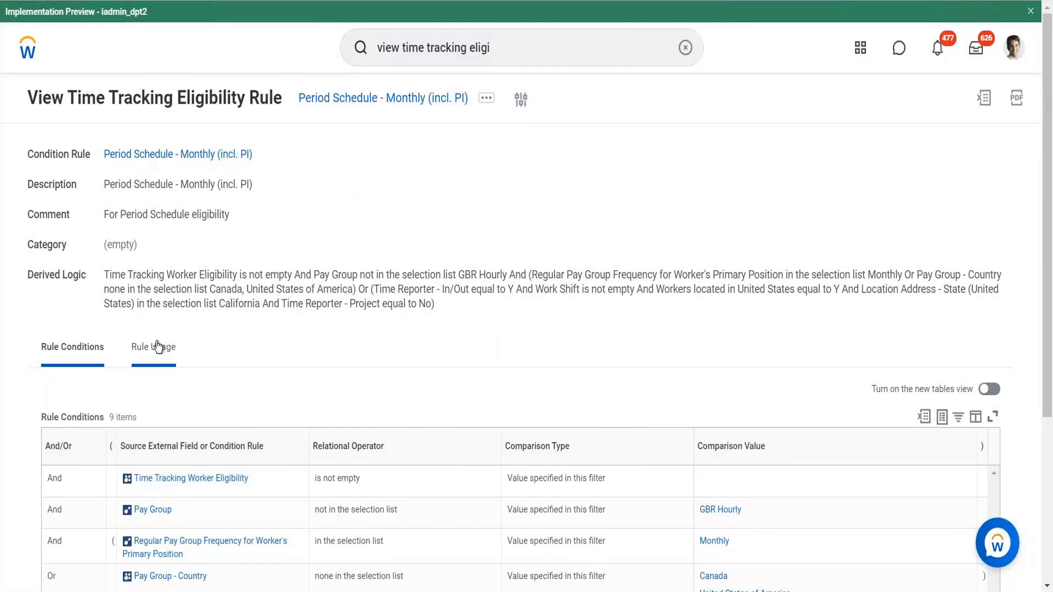
- Review the rule's usage and its rule conditions
left_click(157, 347)
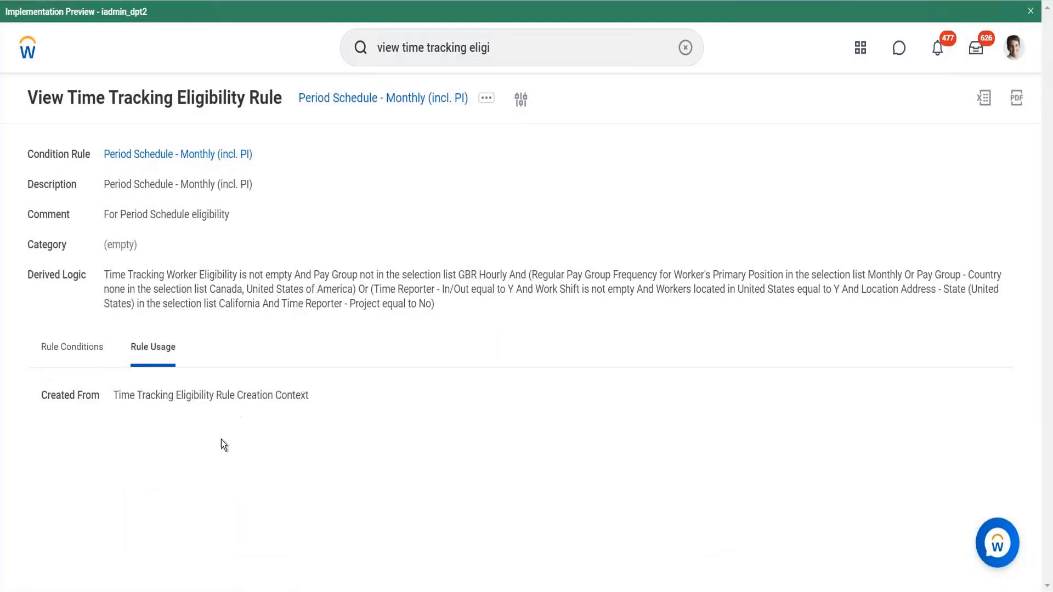
left_click(73, 355)
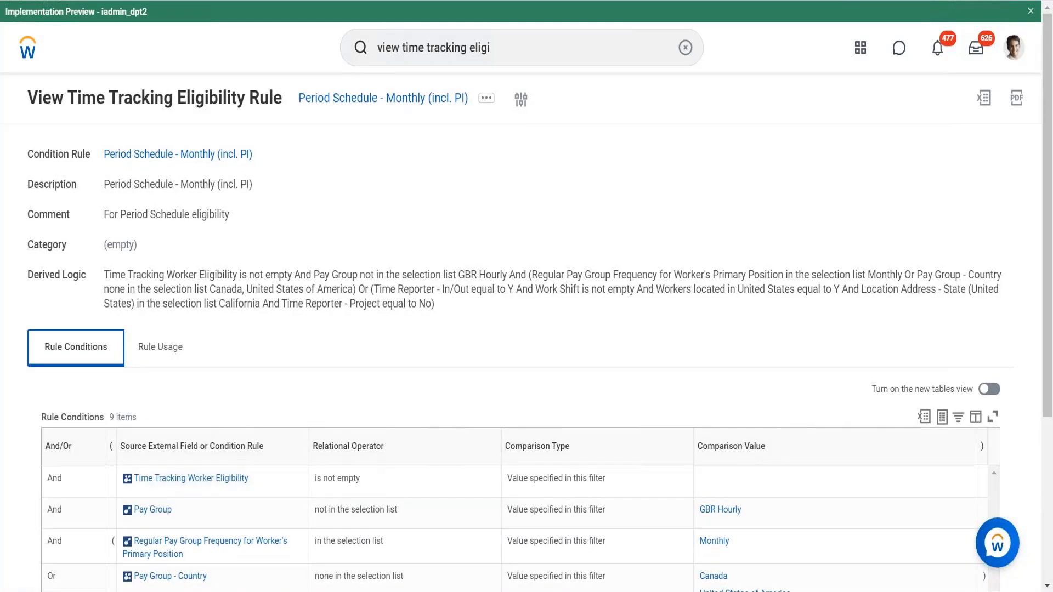
scroll(526, 384, "down", 4)
- Switch to viewing the eligibility rule Period Schedule - Bi-weekly
left_click(160, 118)
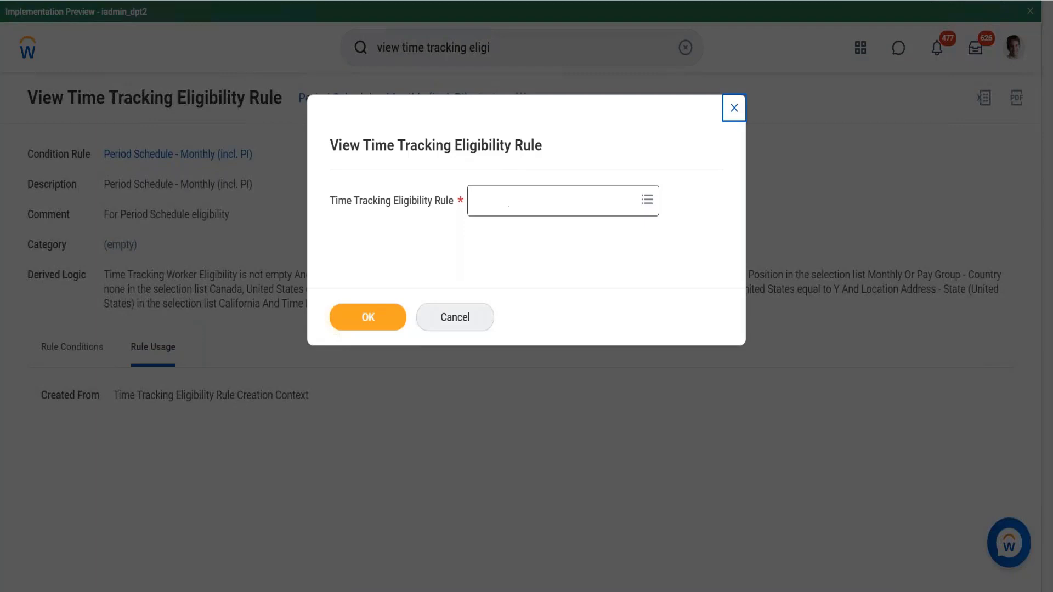
left_click(508, 200)
type("period")
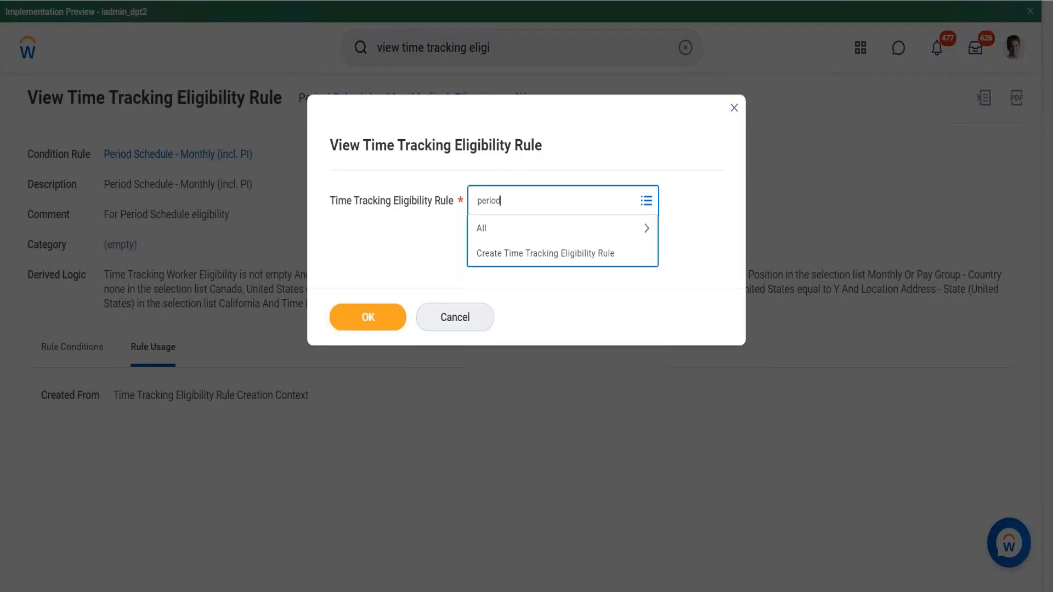
type(" sch")
key("Return")
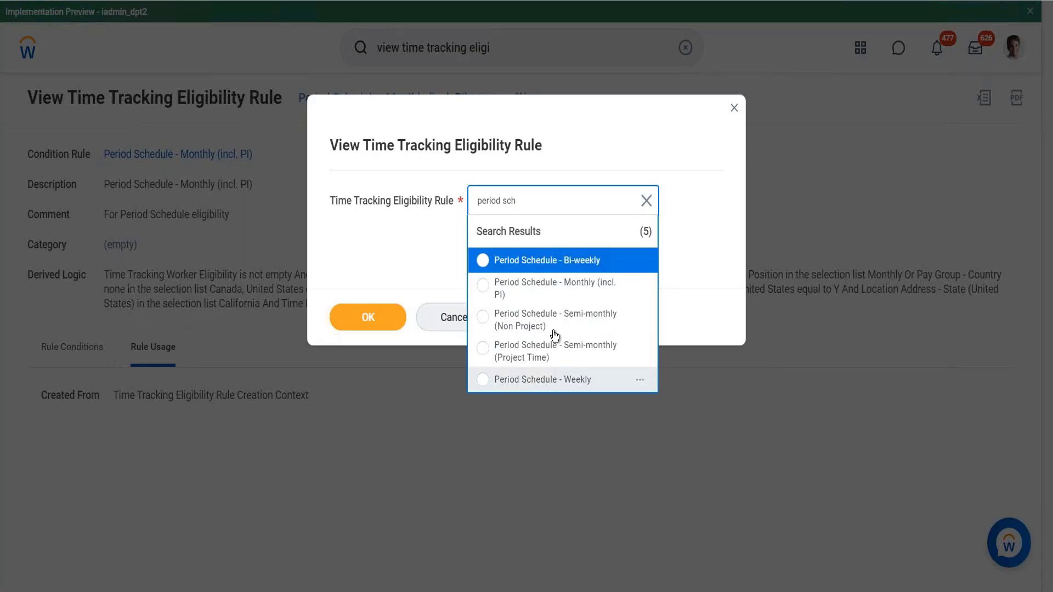
left_click(568, 262)
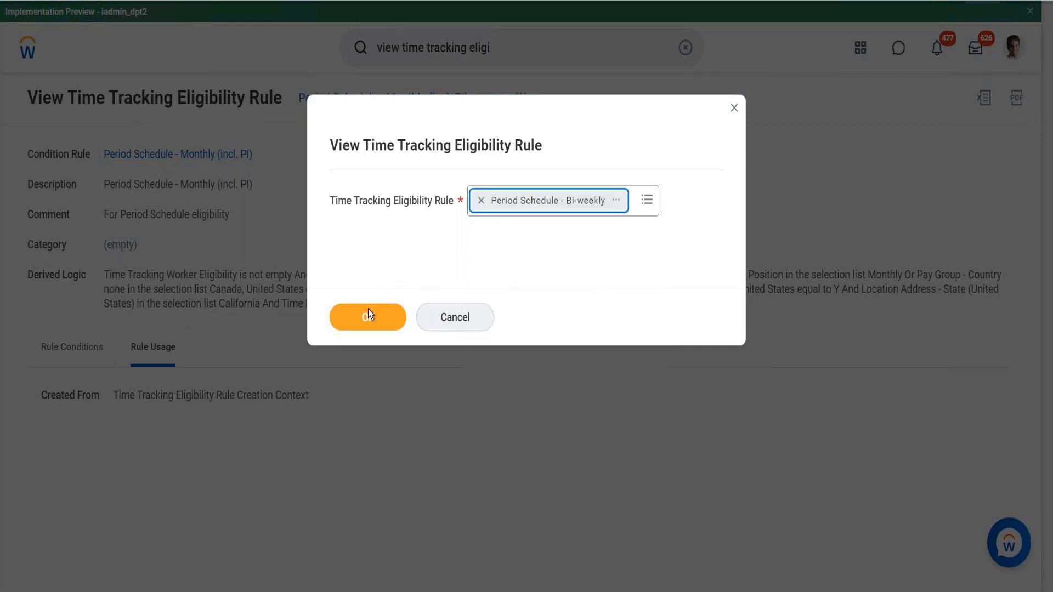
left_click(368, 317)
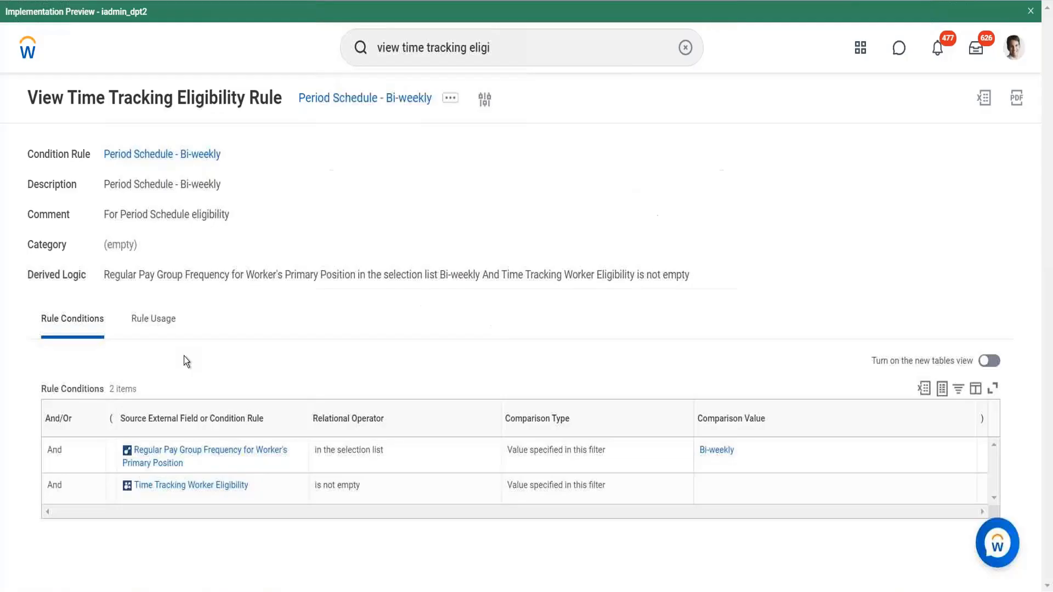
- Search for View Period Schedule and run it for the Semi-monthly (Time Lag) schedule
left_click(509, 50)
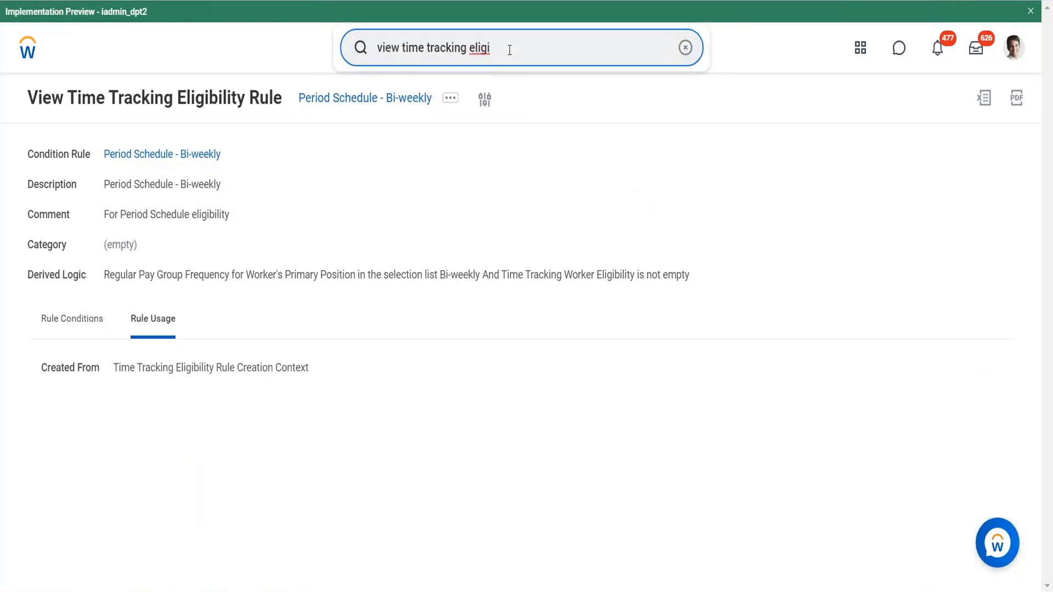
key("BackSpace")
key("ctrl+a")
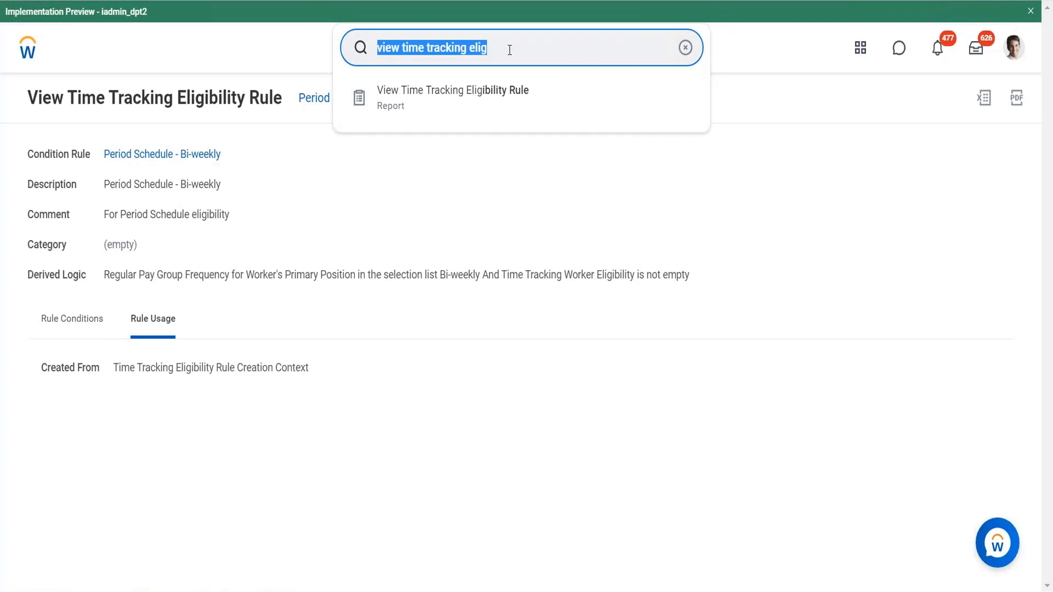
type("view period sch")
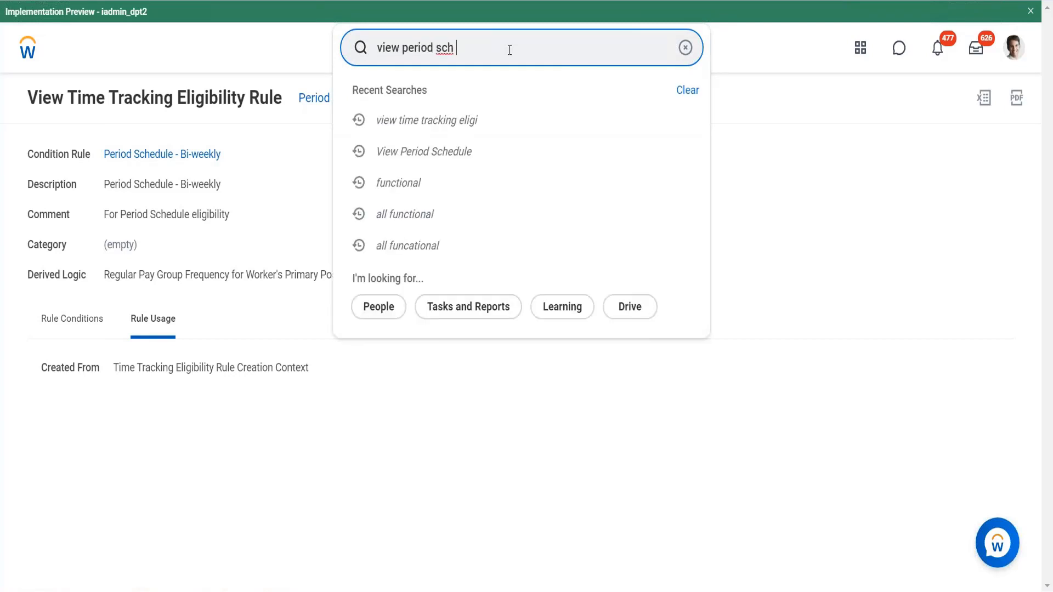
key("Return")
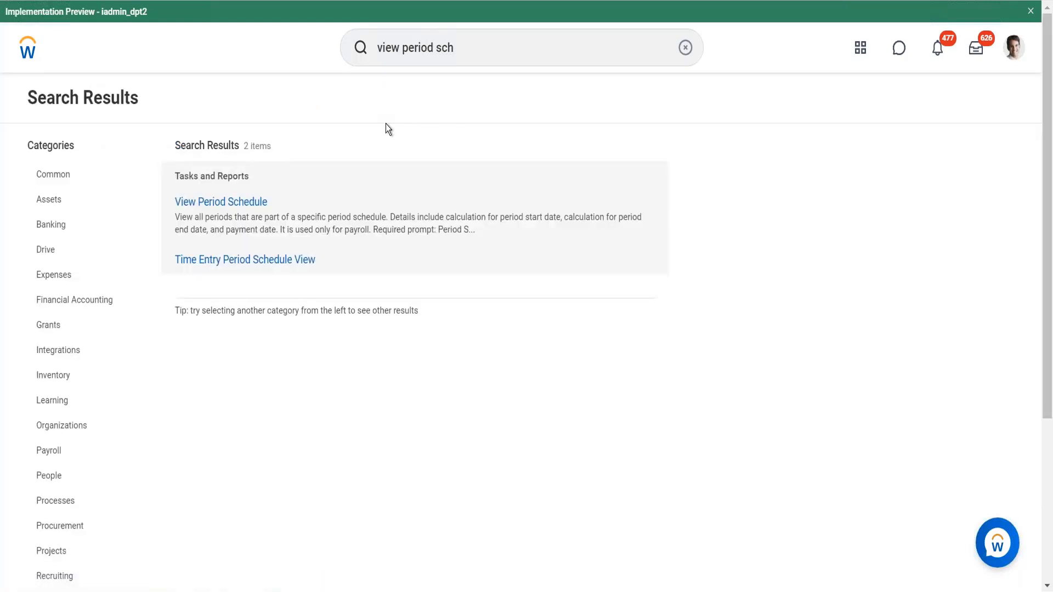
left_click(234, 202)
left_click(435, 193)
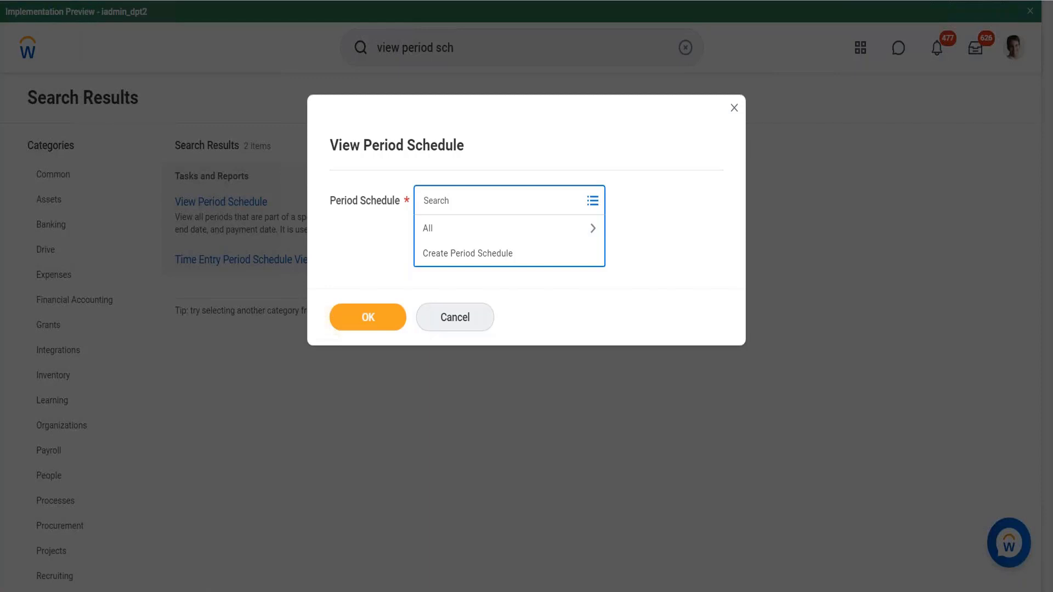
type("Time")
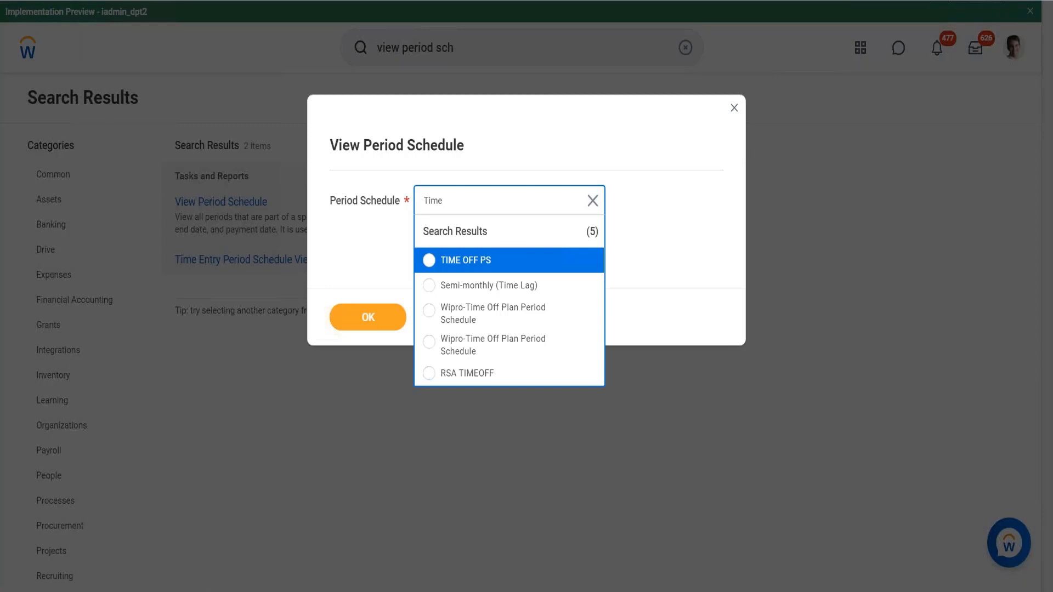
left_click(472, 289)
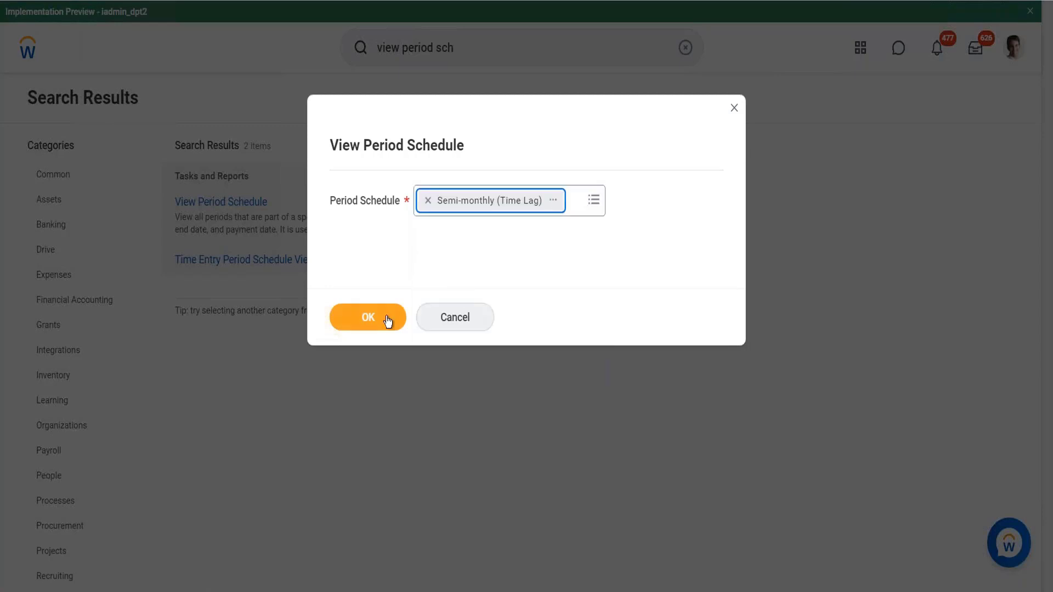
left_click(383, 317)
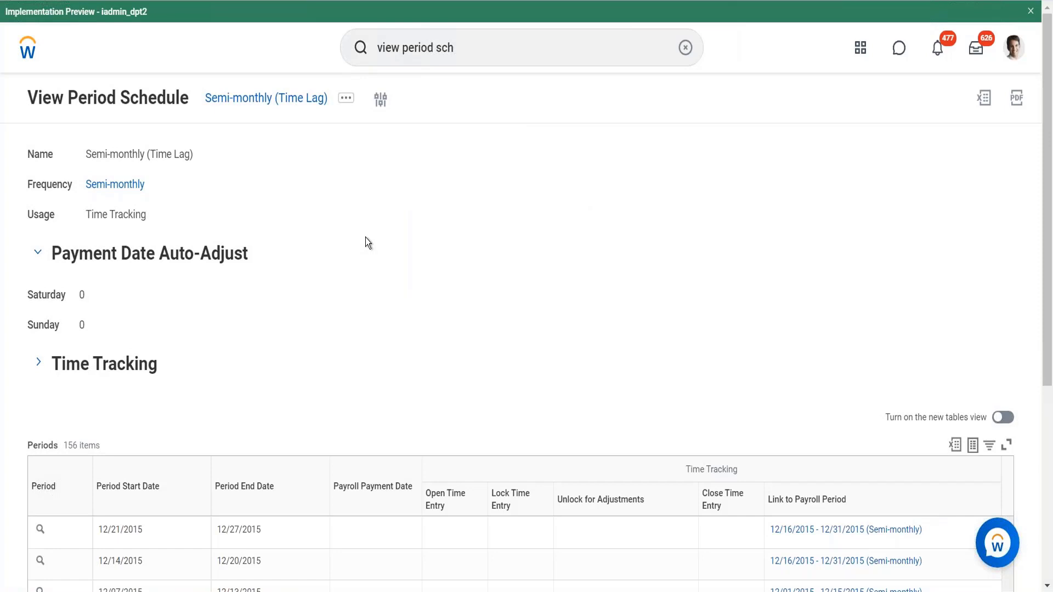
- Review the Time Tracking section and open the Semi-monthly (Time Lag) period schedule for editing
left_click(39, 363)
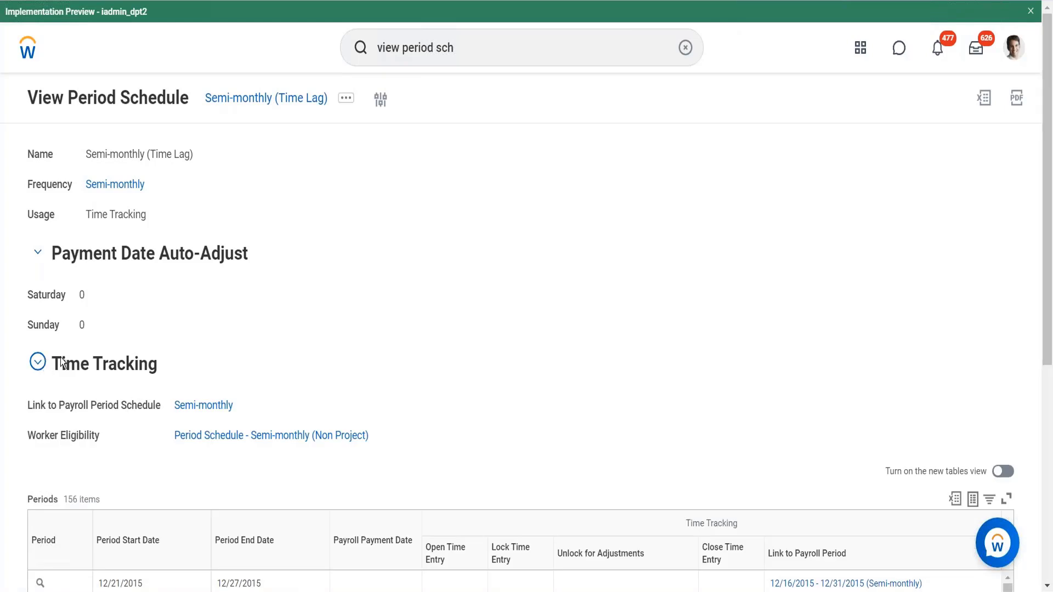
left_click(38, 364)
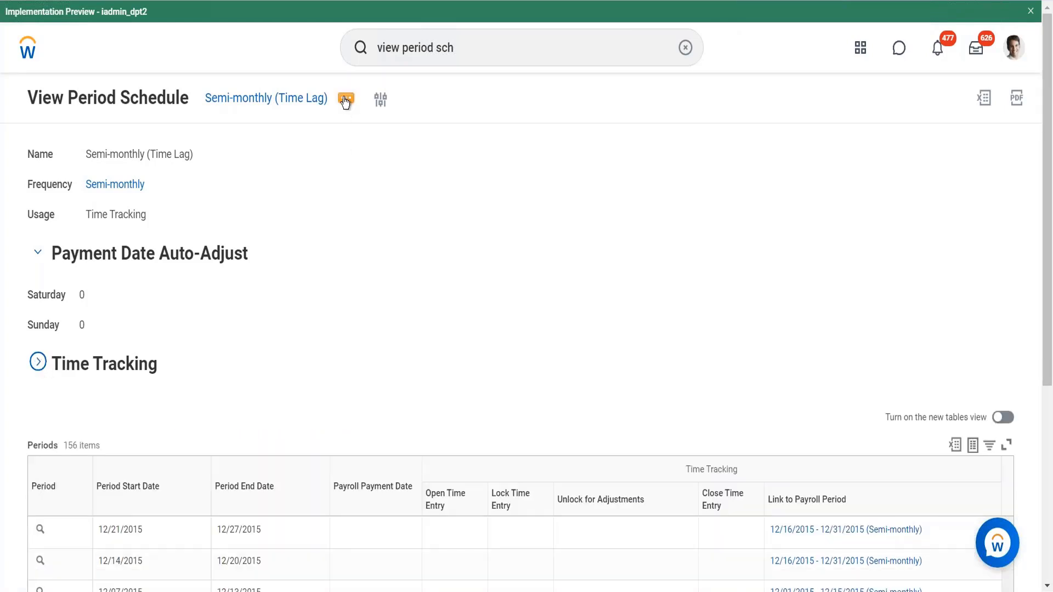
left_click(345, 101)
mouse_move(403, 140)
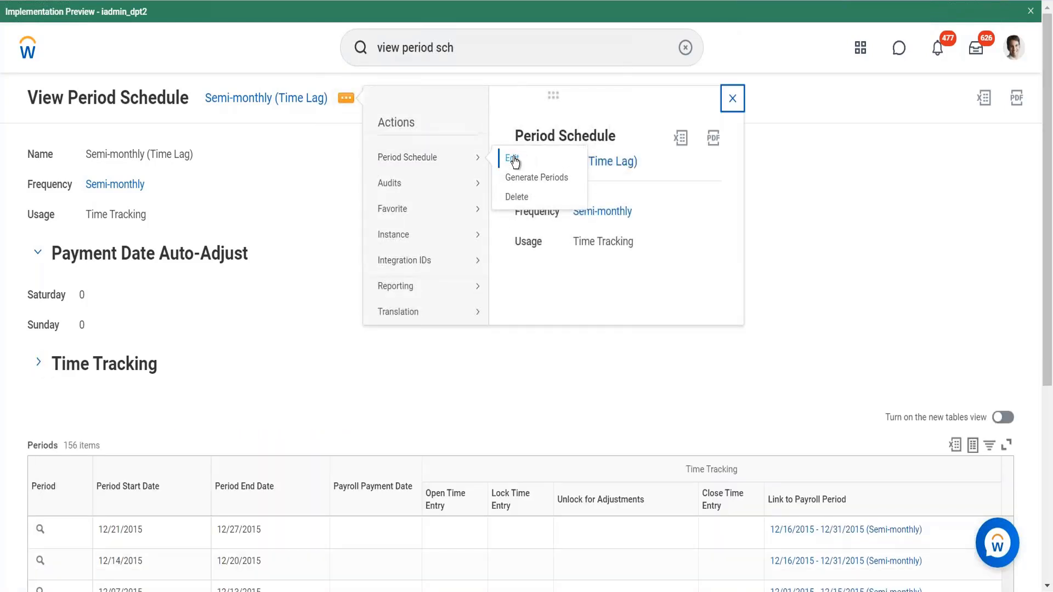
left_click(512, 159)
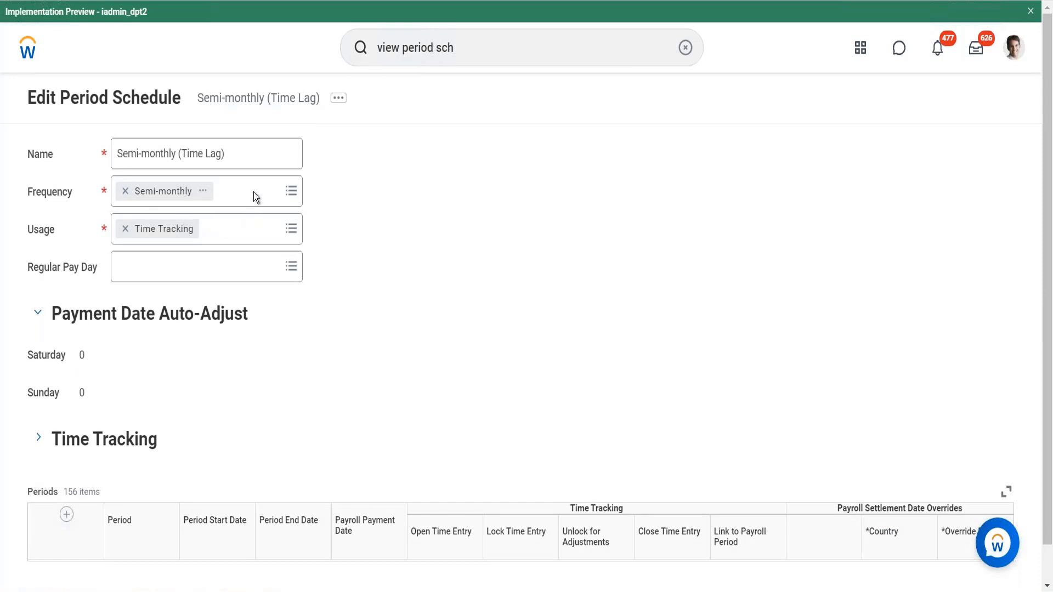
- Open the Usage options list of the period schedule and dismiss the system notification
left_click(224, 239)
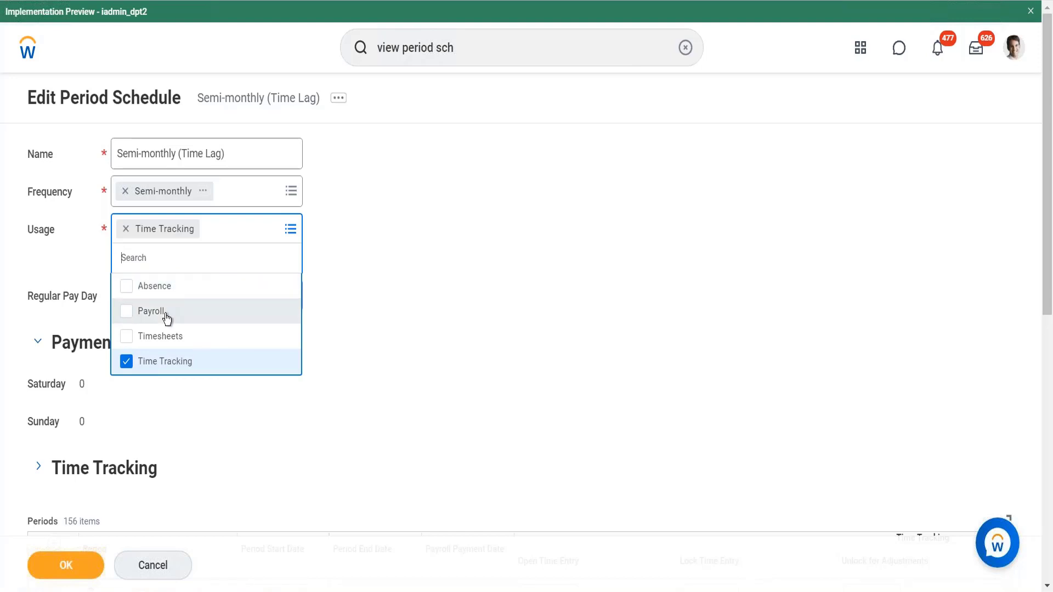
left_click(328, 400)
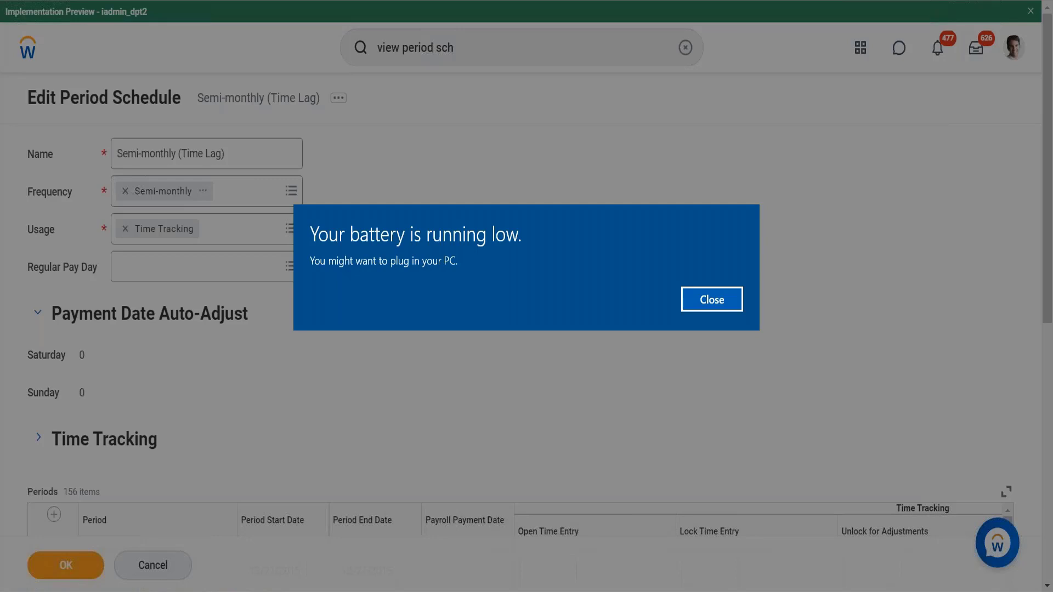
left_click(711, 299)
- Add Hourly Worker and Full-Time Worker to the schedule's Worker Eligibility rules
scroll(712, 299, "down", 8)
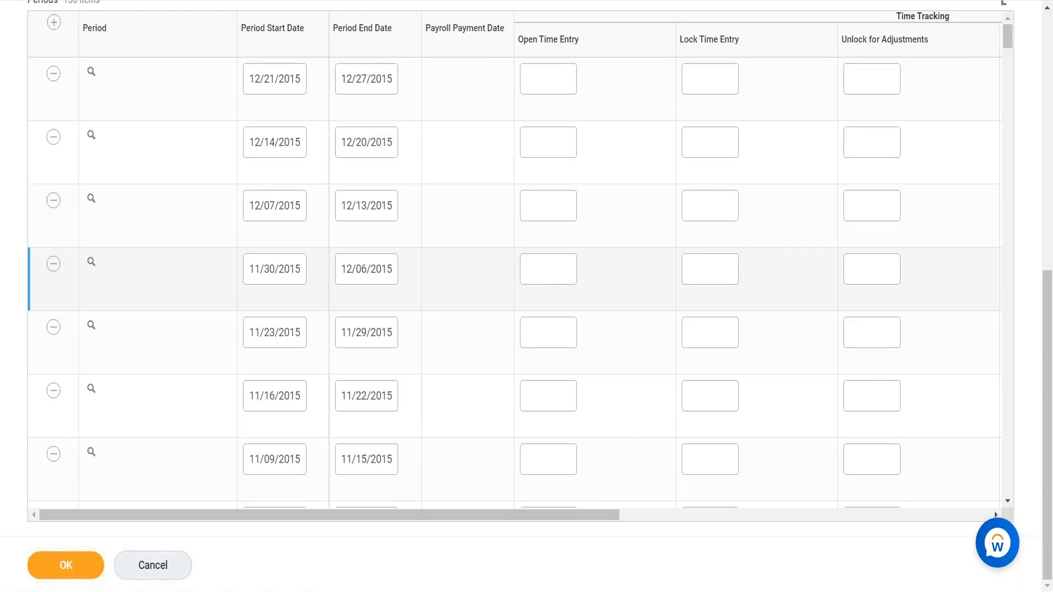
scroll(47, 411, "up", 9)
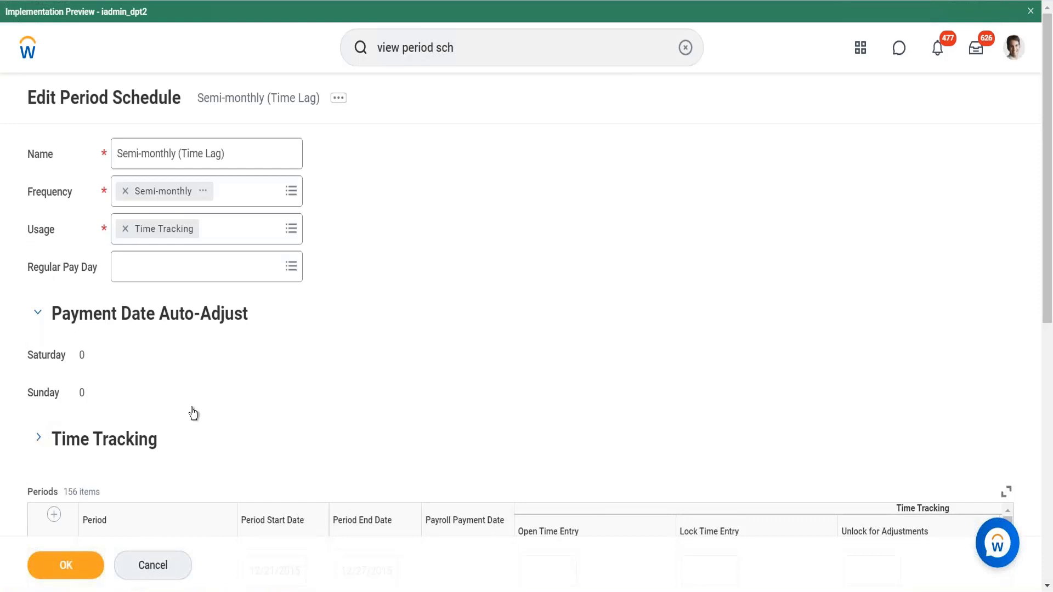
scroll(326, 387, "down", 3)
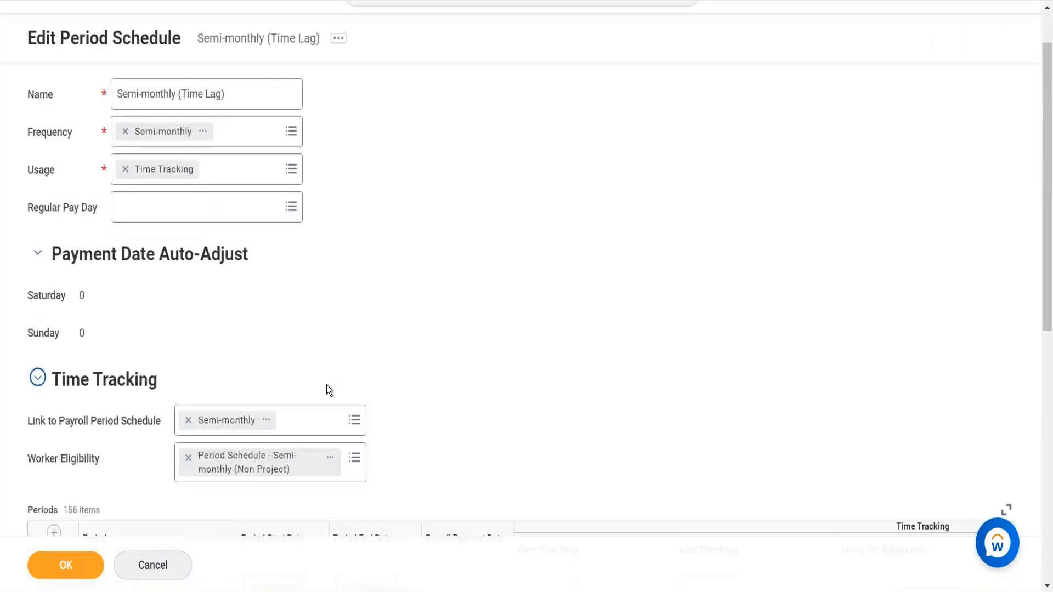
left_click(363, 415)
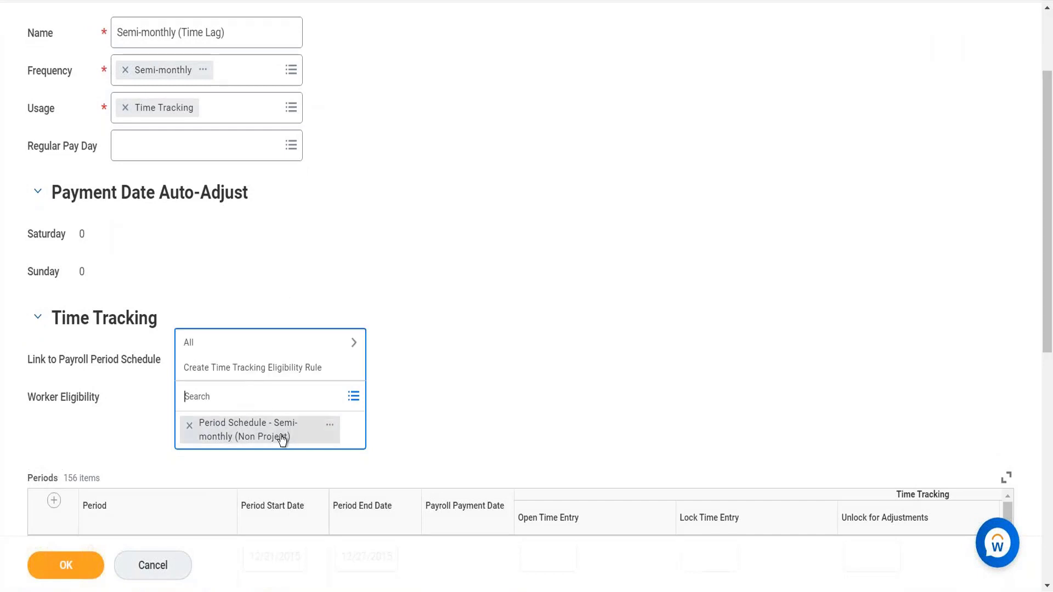
left_click(258, 341)
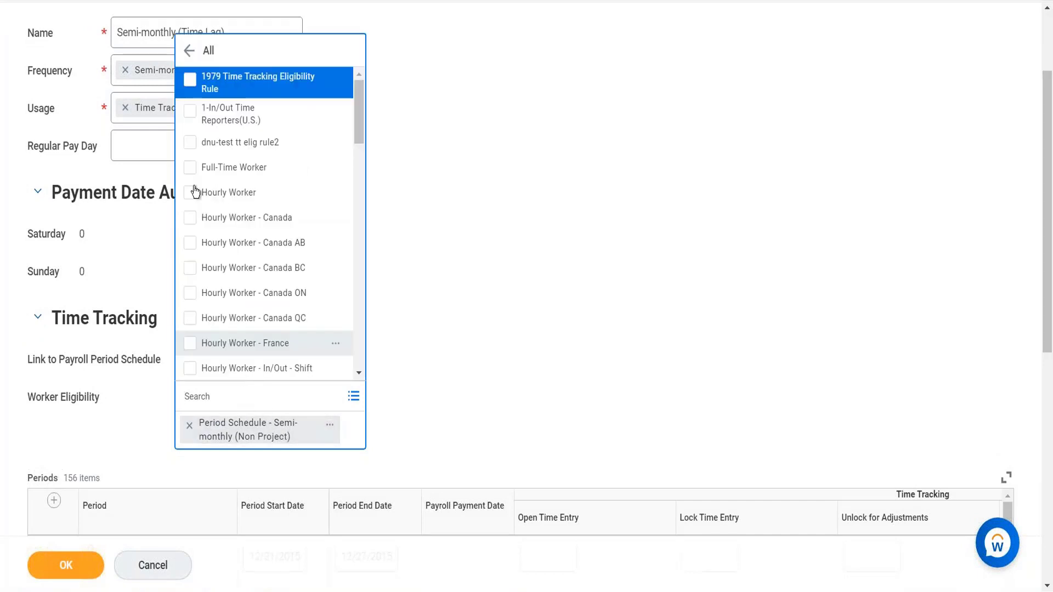
left_click(190, 192)
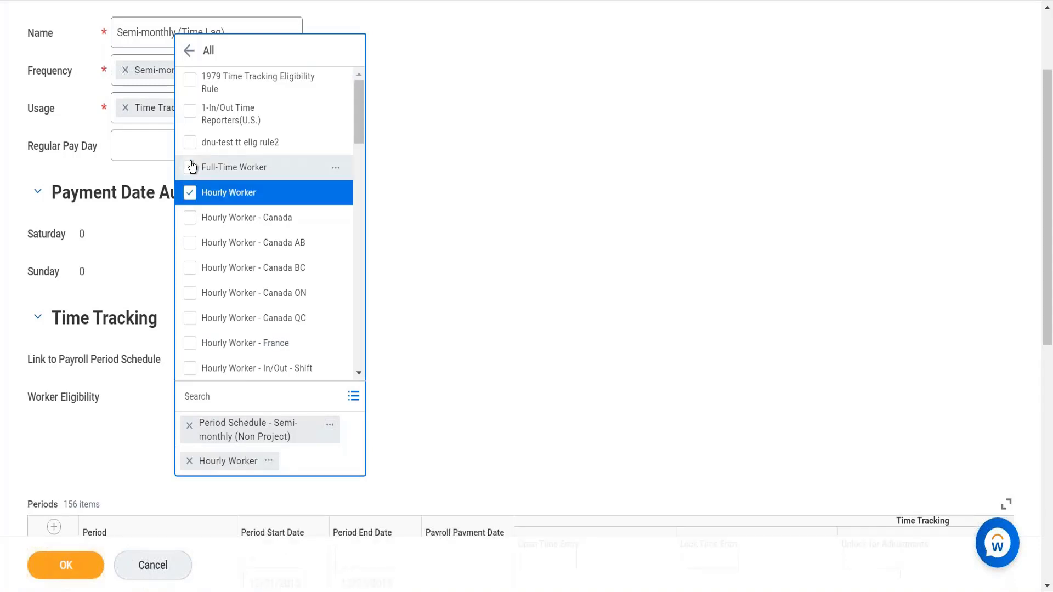
left_click(190, 167)
left_click(415, 296)
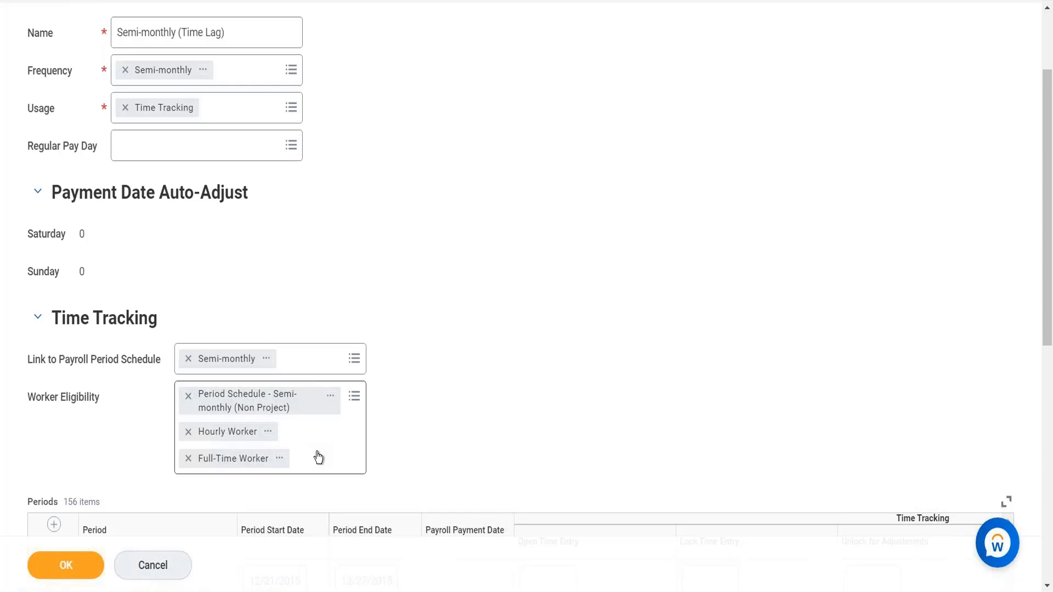
- Remove Hourly Worker and Full-Time Worker from the Worker Eligibility rules
left_click(187, 432)
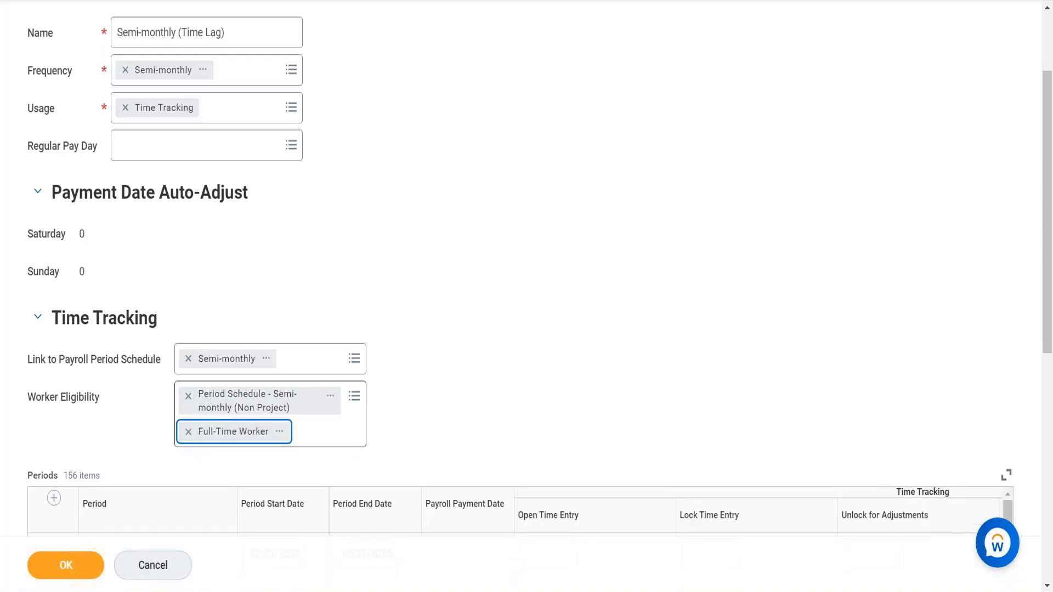
left_click(187, 432)
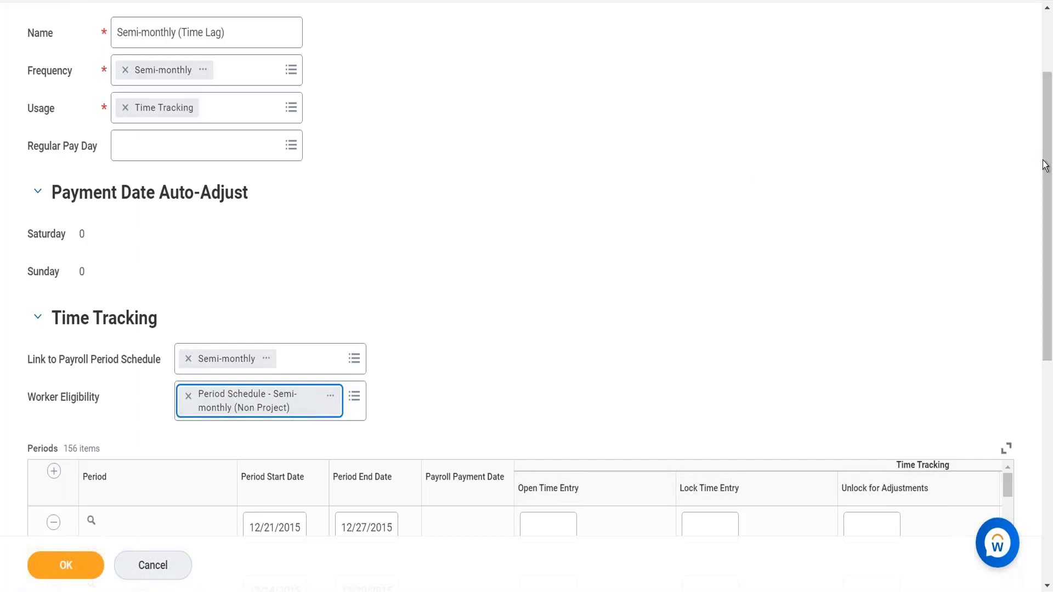
left_click_drag(1050, 96, 1050, 32)
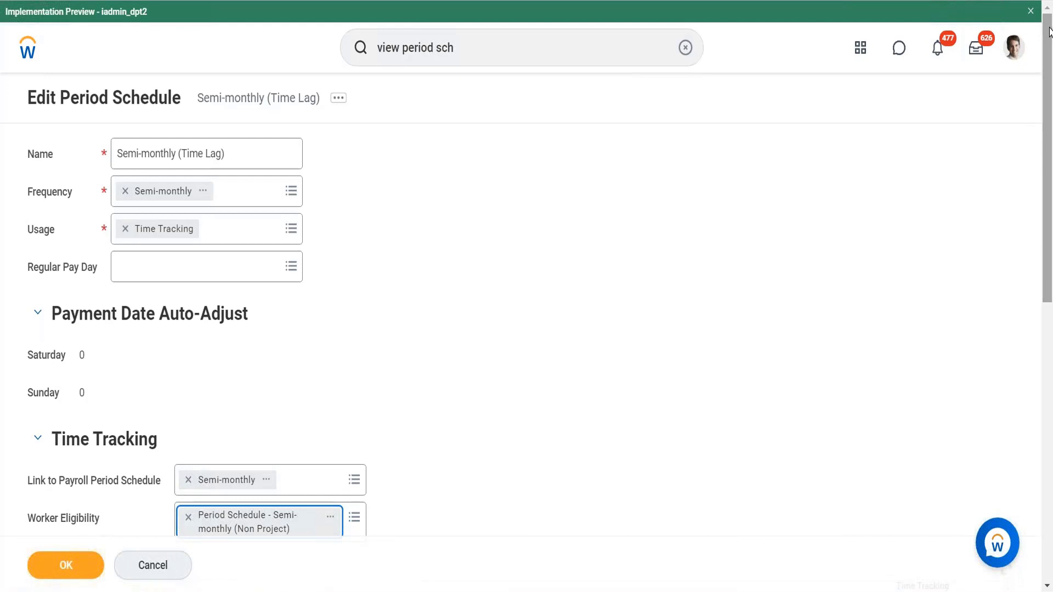
left_click_drag(1049, 36, 1041, 219)
scroll(1041, 219, "down", 3)
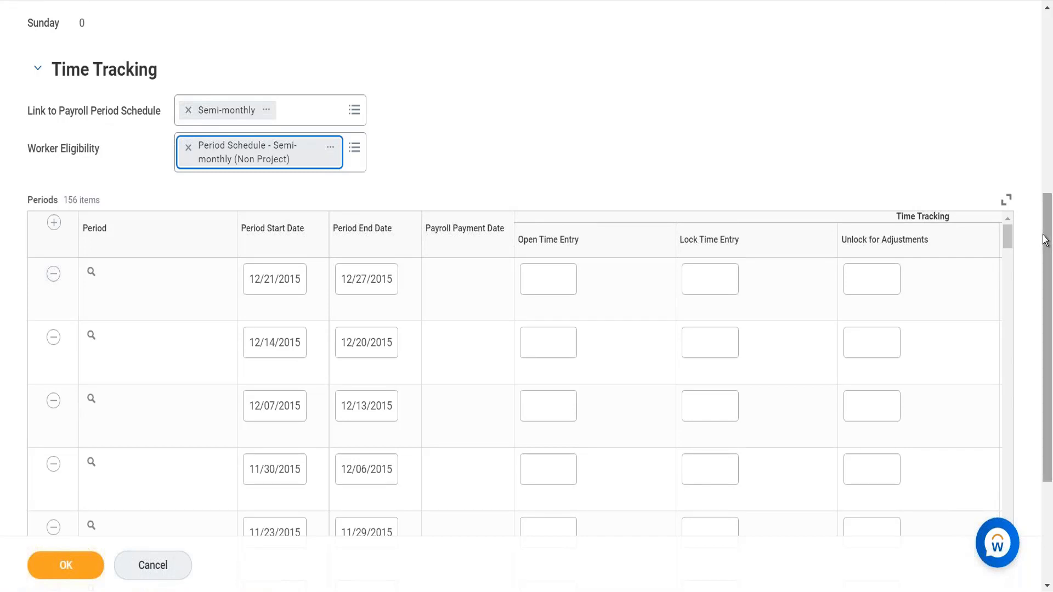
- Add a new period row to the schedule with start date 01/01/2021 and end date 01/31/2021
scroll(1031, 49, "up", 7)
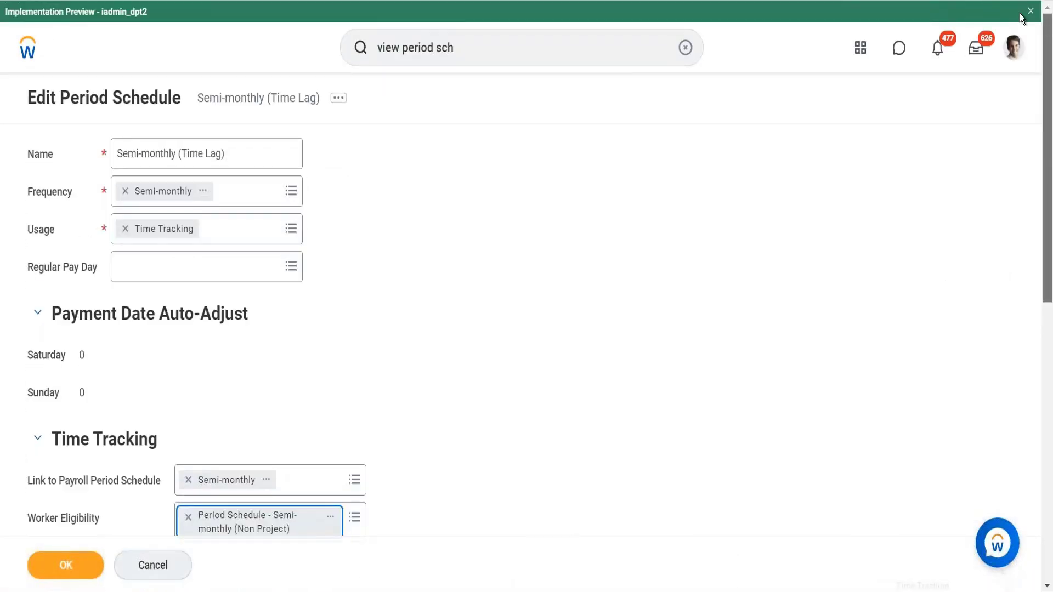
scroll(1020, 90, "down", 6)
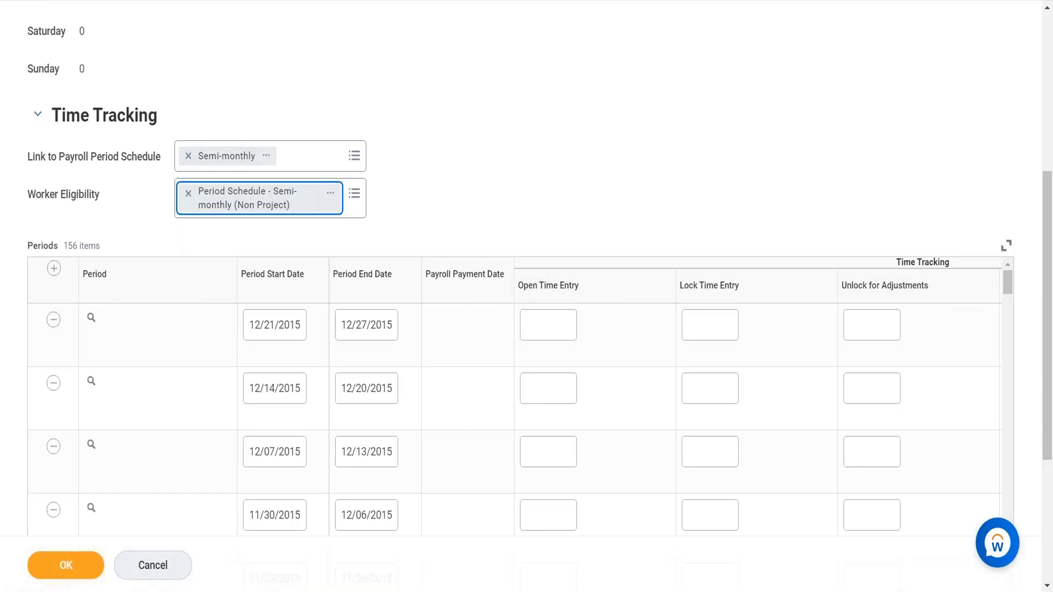
left_click(54, 269)
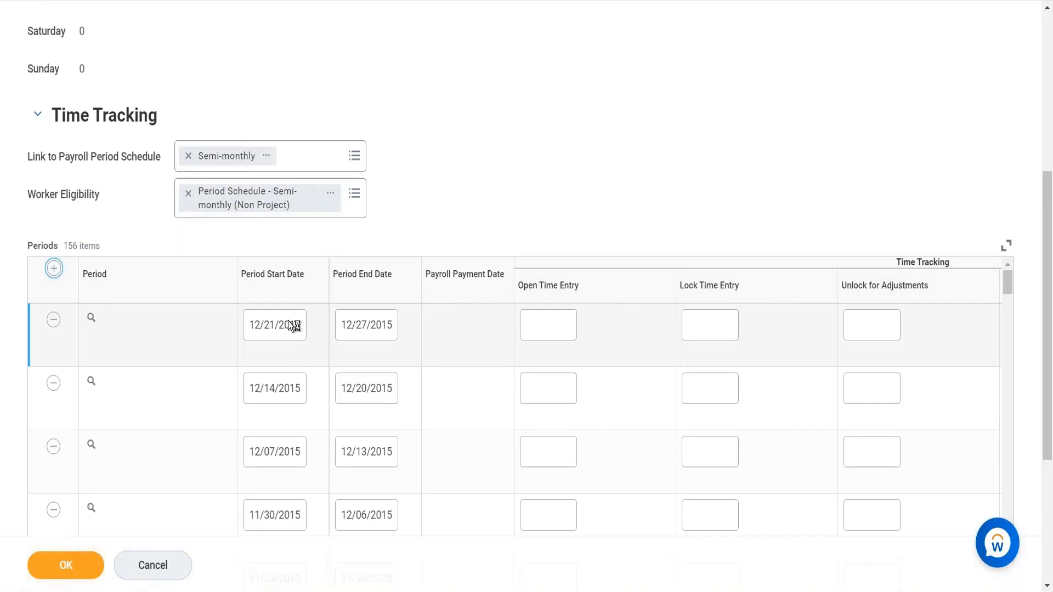
left_click(53, 268)
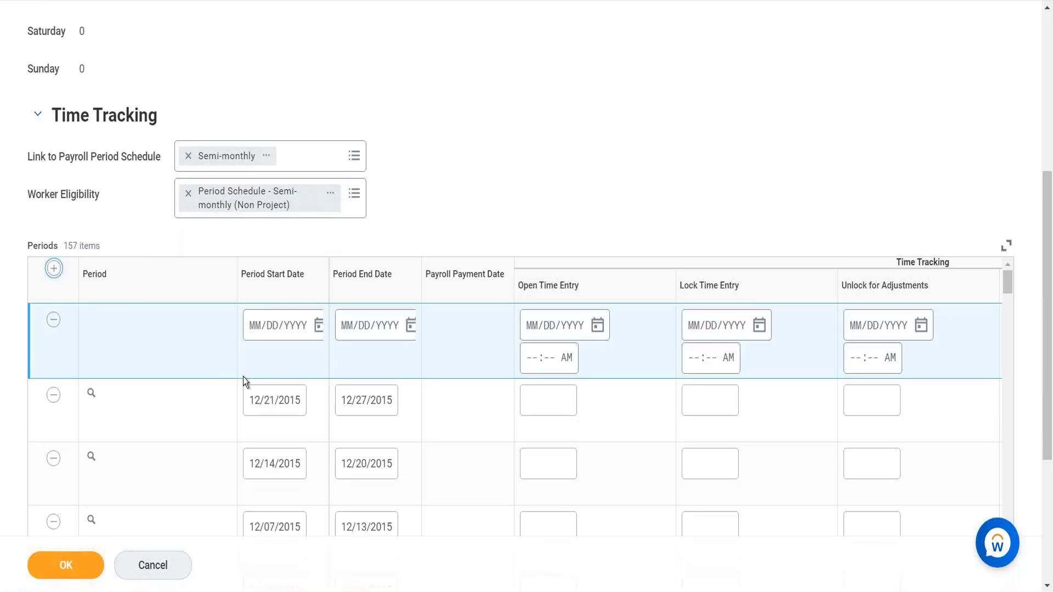
left_click(252, 326)
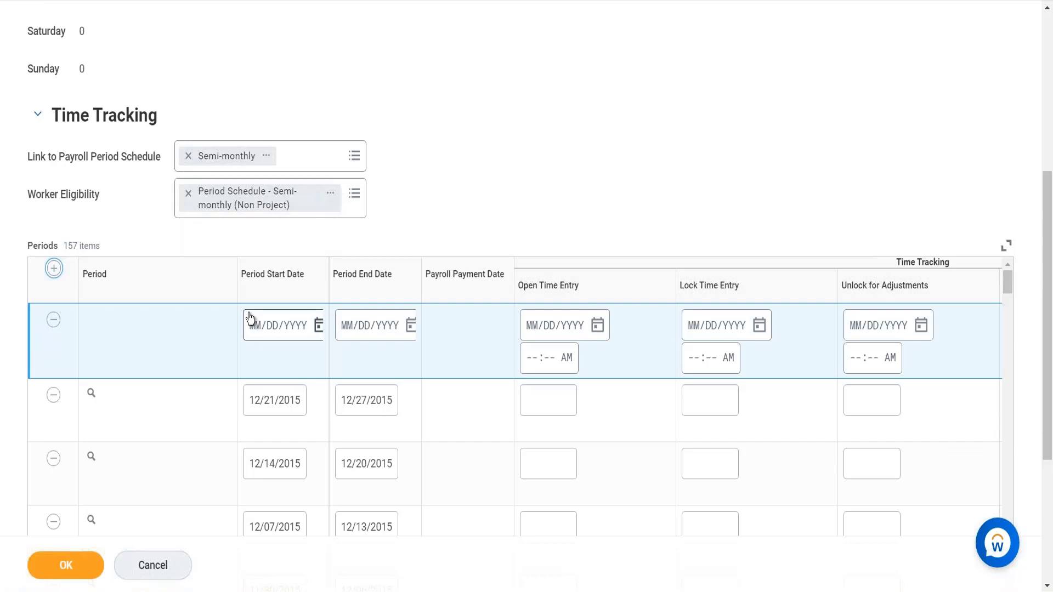
left_click(273, 326)
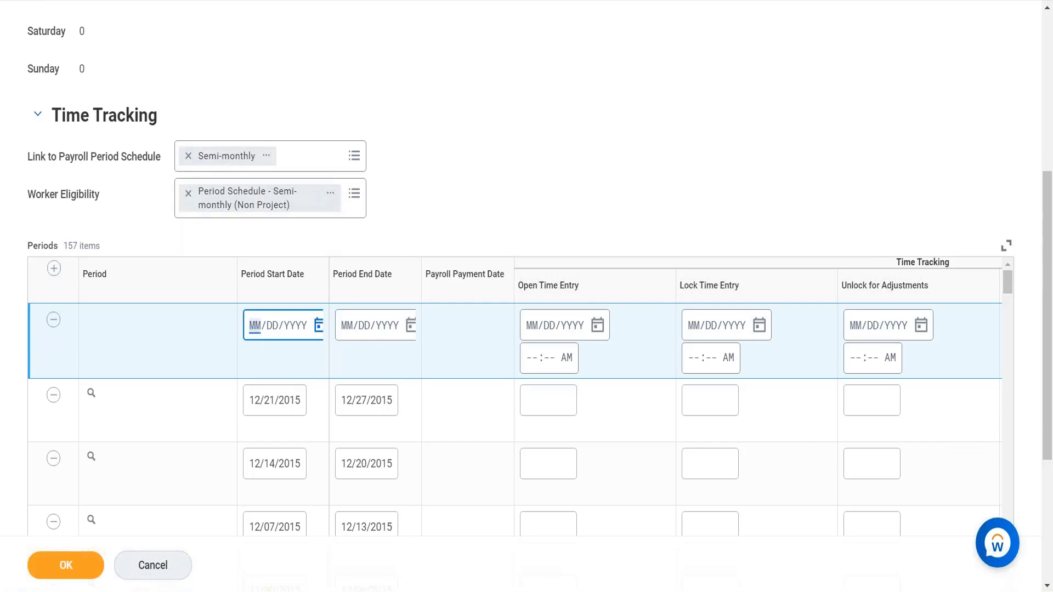
type("01/01/")
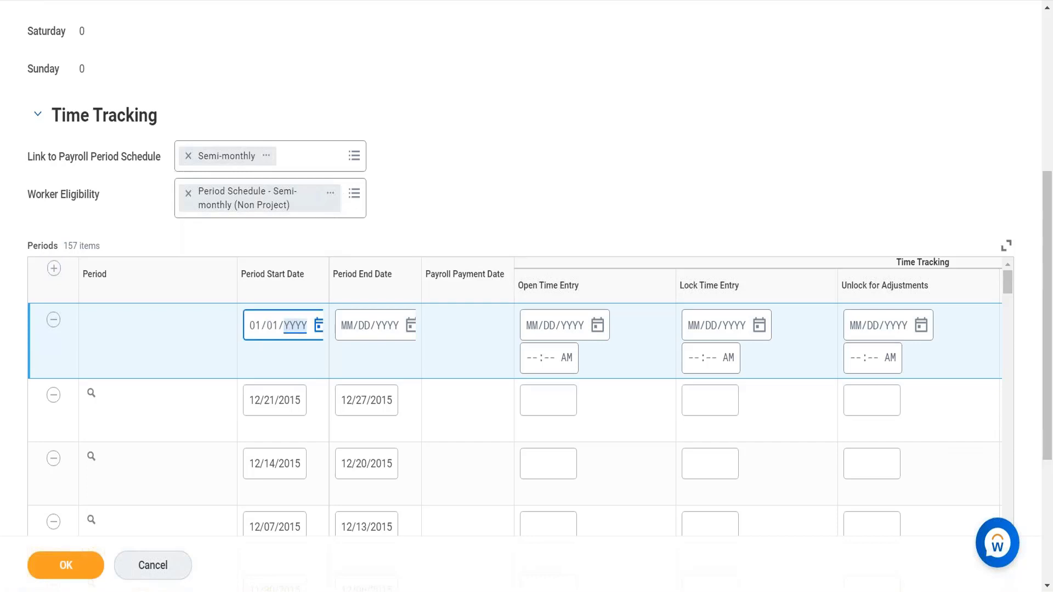
type("2021")
left_click(347, 329)
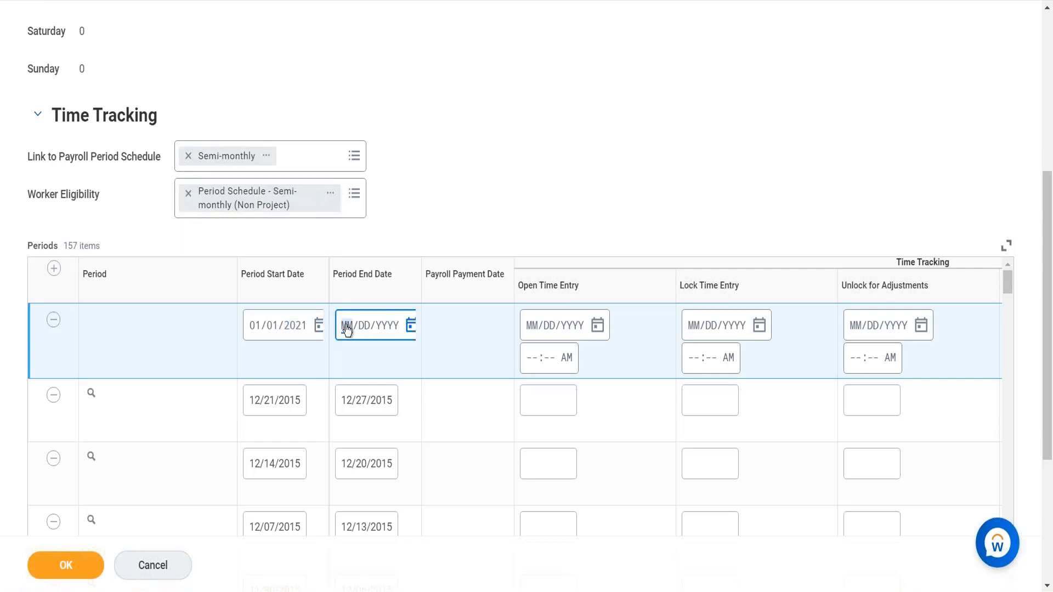
type("01312021")
- Set the new period's Open Time Entry to 01/02/2021 and Lock Time Entry to 02/01/2021
left_click(530, 329)
type("01/02/")
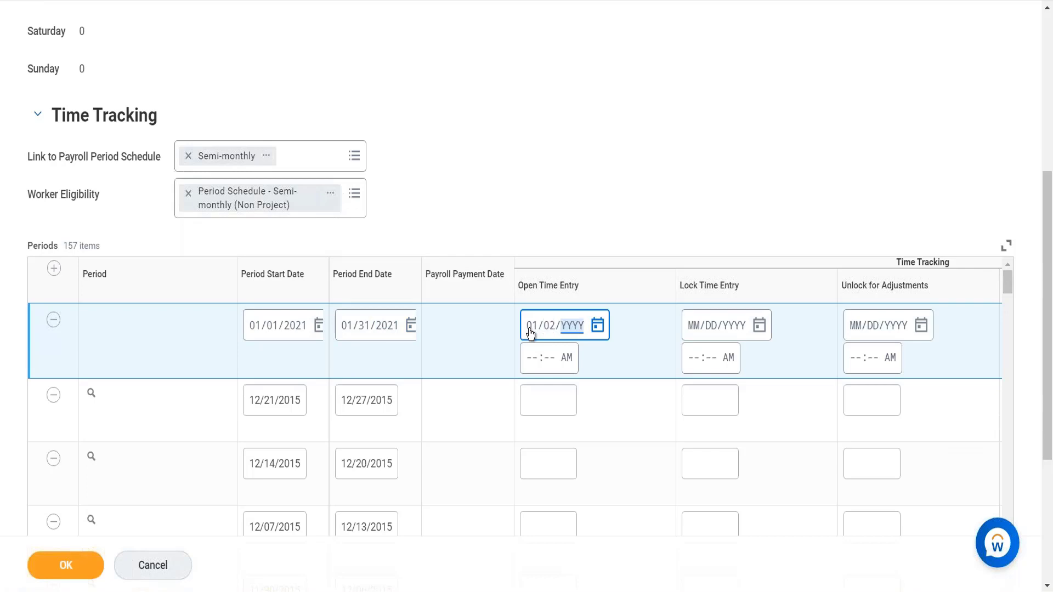
type("2021")
left_click(698, 336)
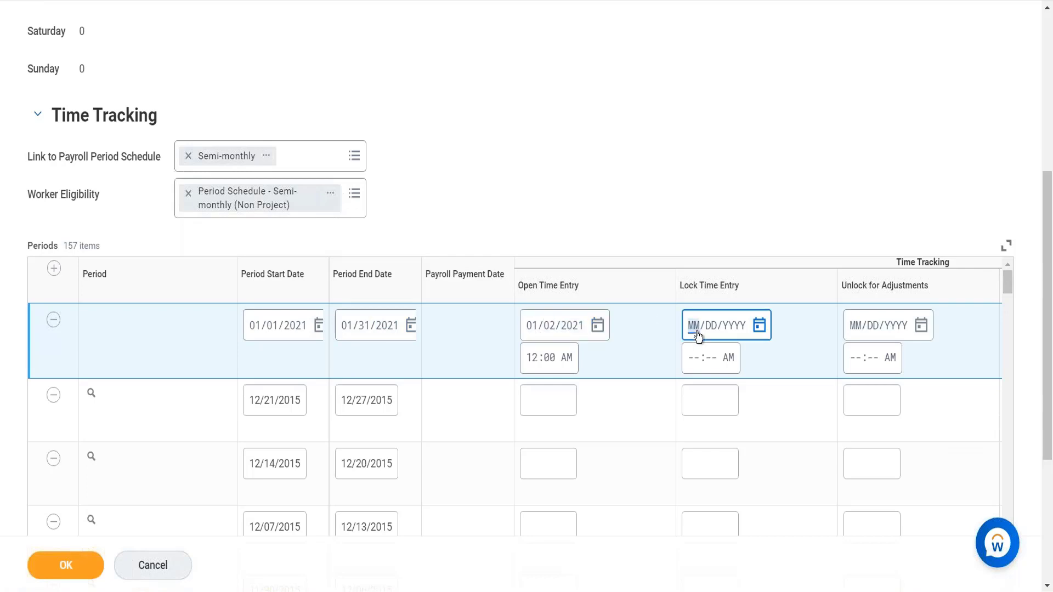
type("02/01/2021")
- Set the new period's Unlock for Adjustments date to 02/28/2021 and Close Time Entry to 03/01/2021
left_click(855, 326)
type("02")
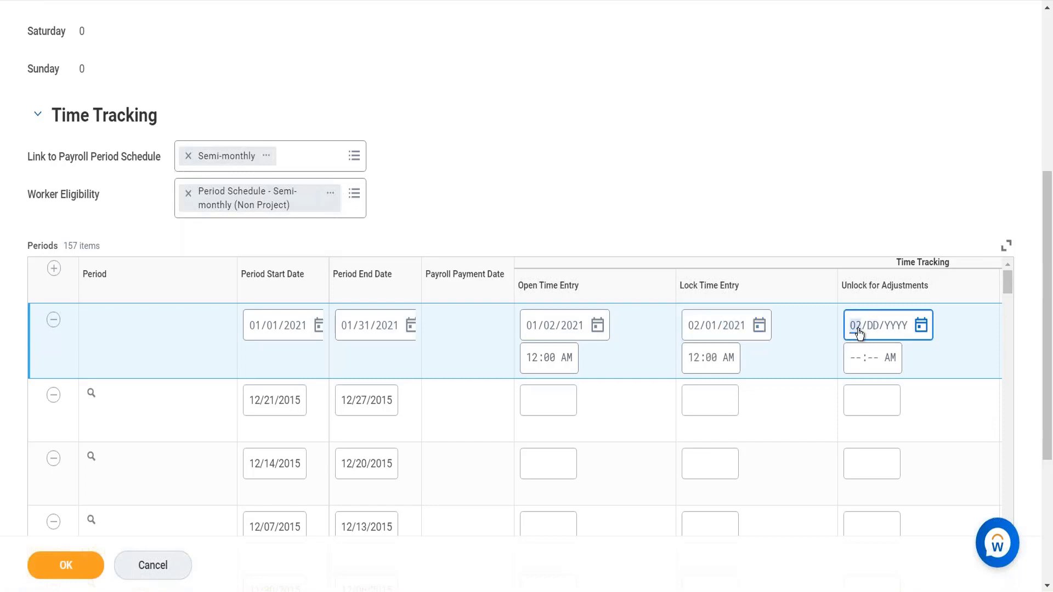
key("Tab")
type("282012")
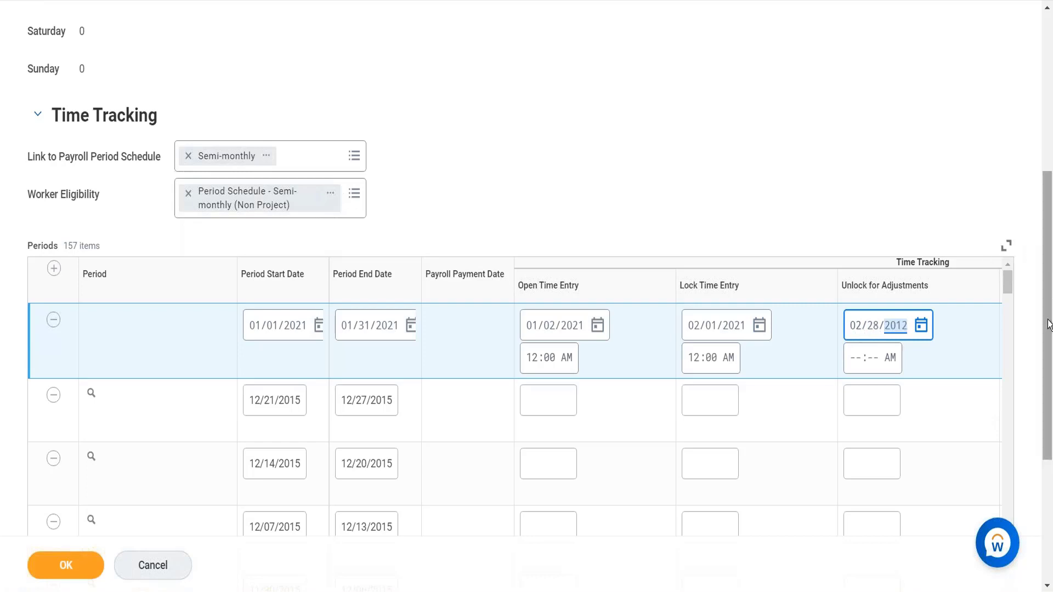
scroll(1049, 335, "down", 3)
scroll(1049, 350, "down", 2)
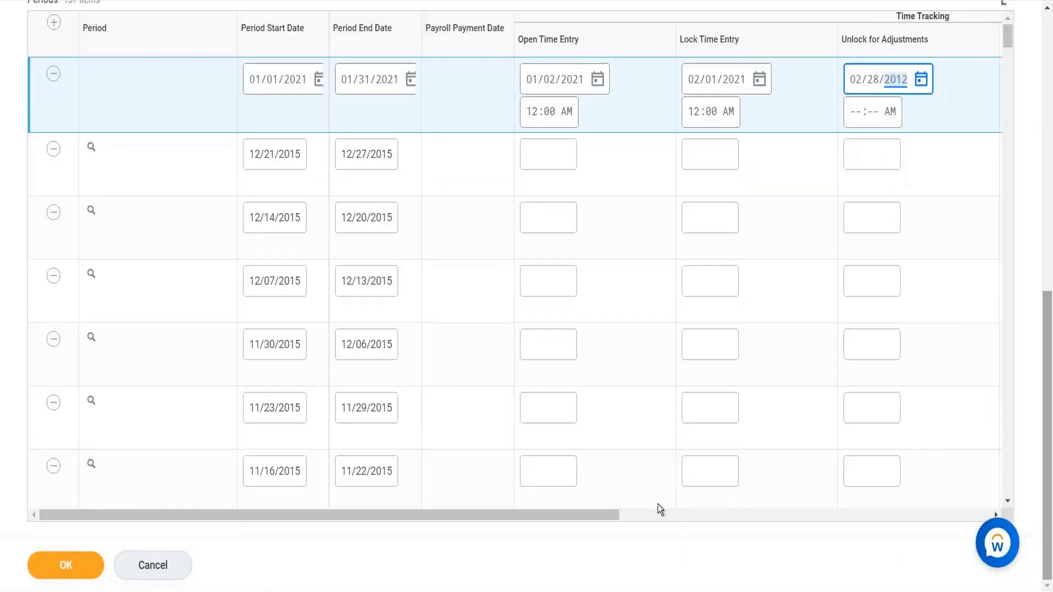
left_click_drag(614, 515, 719, 518)
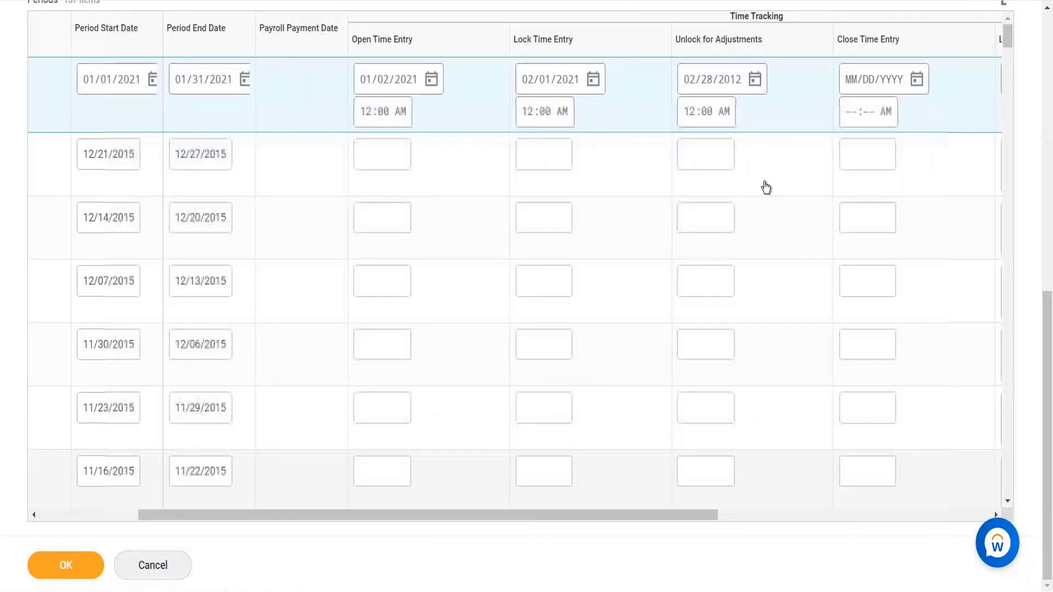
left_click(729, 82)
type("2021")
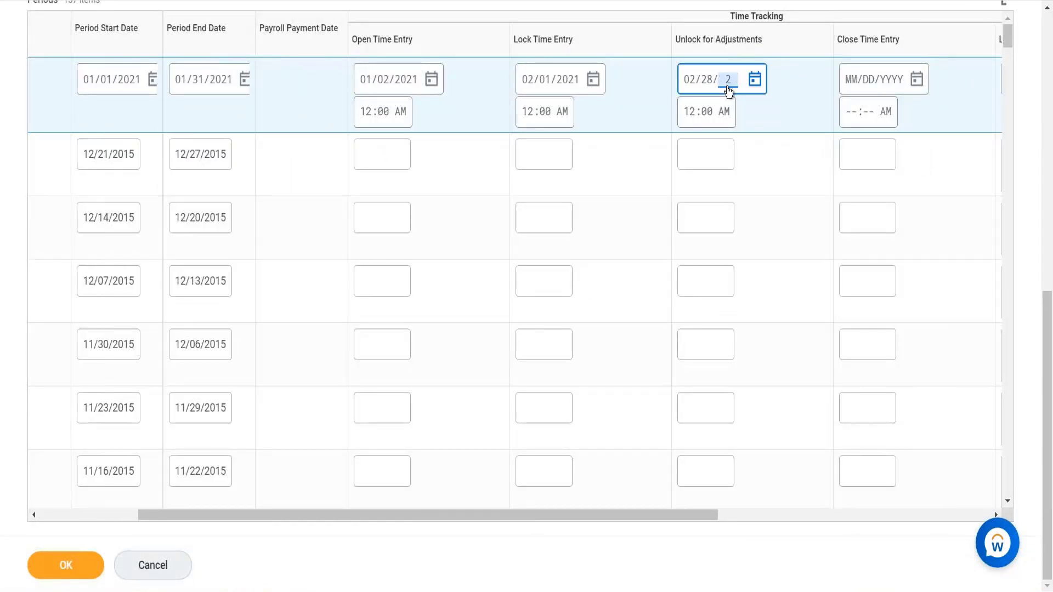
left_click(856, 85)
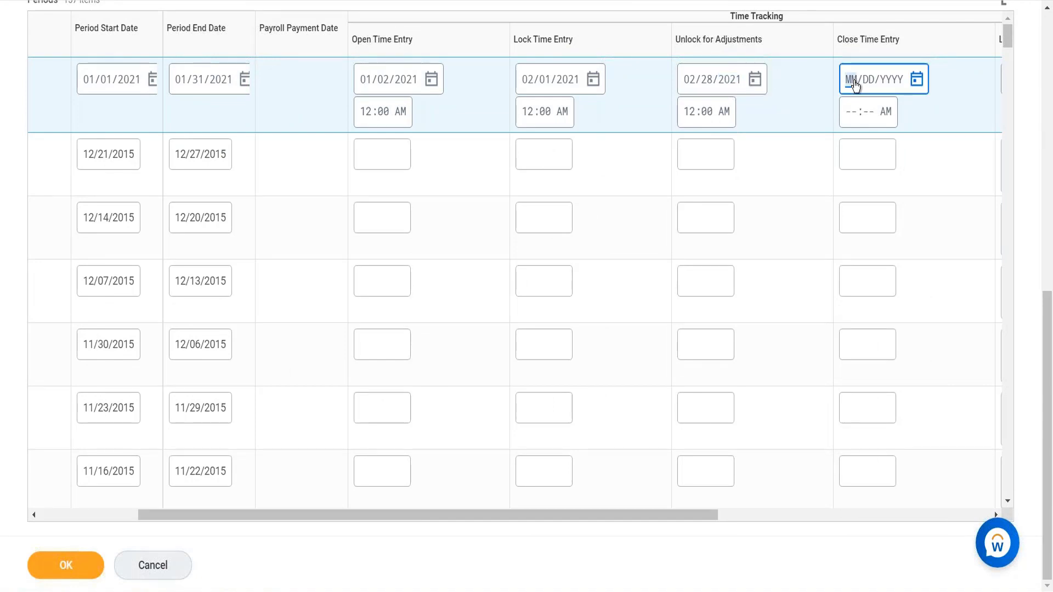
type("03012021")
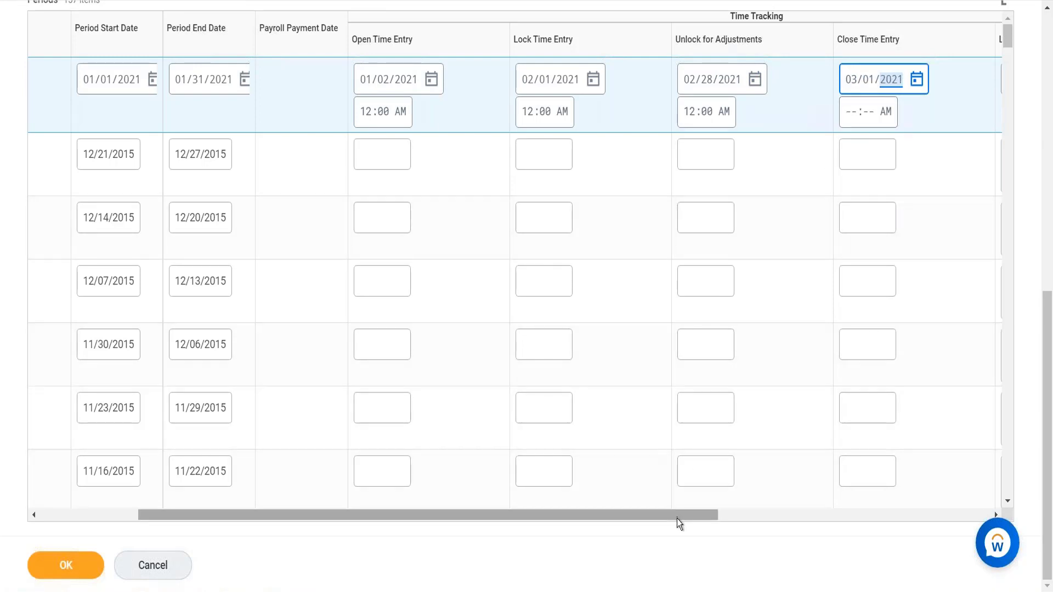
- Change the new period's Open Time Entry date to 01/01/2021
left_click_drag(521, 515, 404, 504)
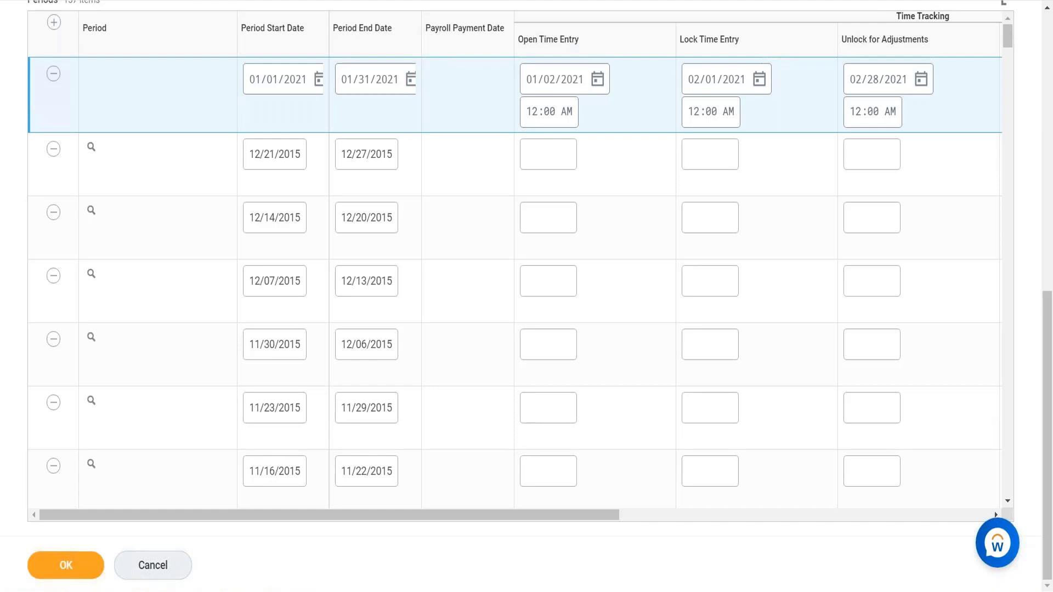
left_click(532, 82)
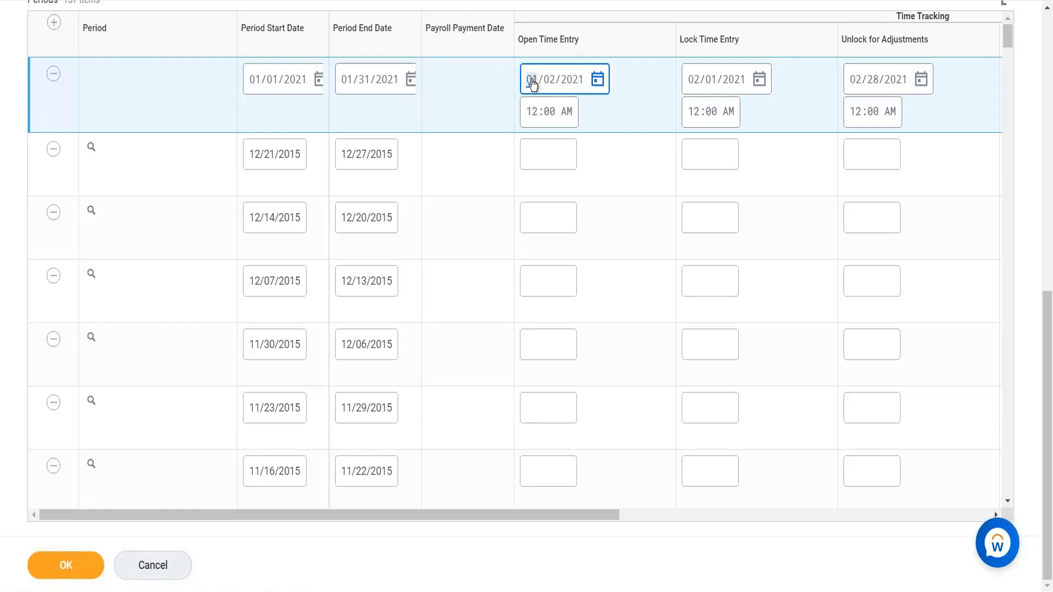
type("02")
key("BackSpace")
type("01")
key("BackSpace")
key("BackSpace")
key("BackSpace")
key("BackSpace")
key("BackSpace")
key("Right")
type("2021")
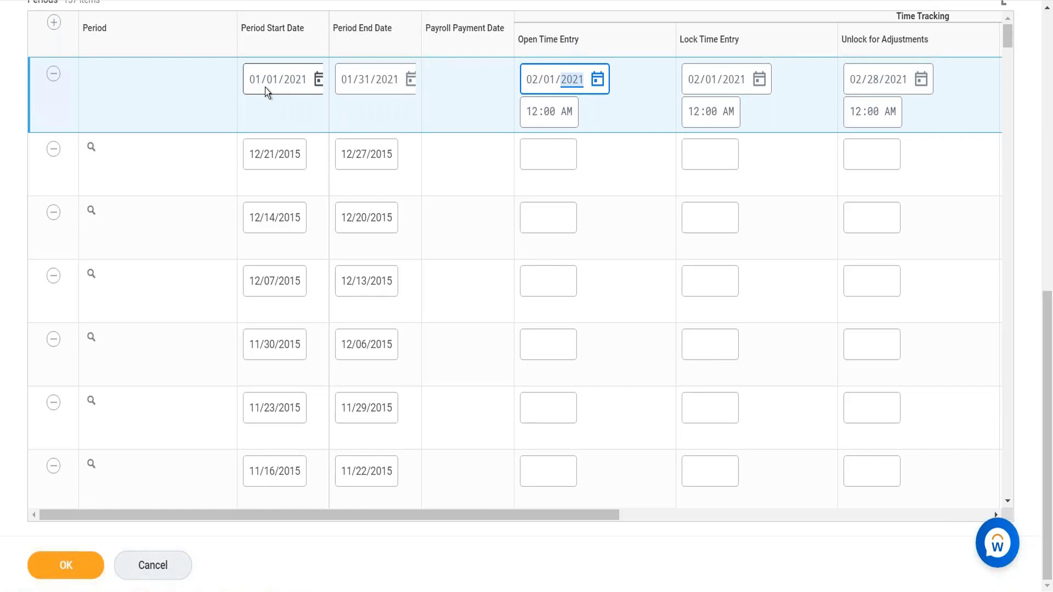
left_click(365, 104)
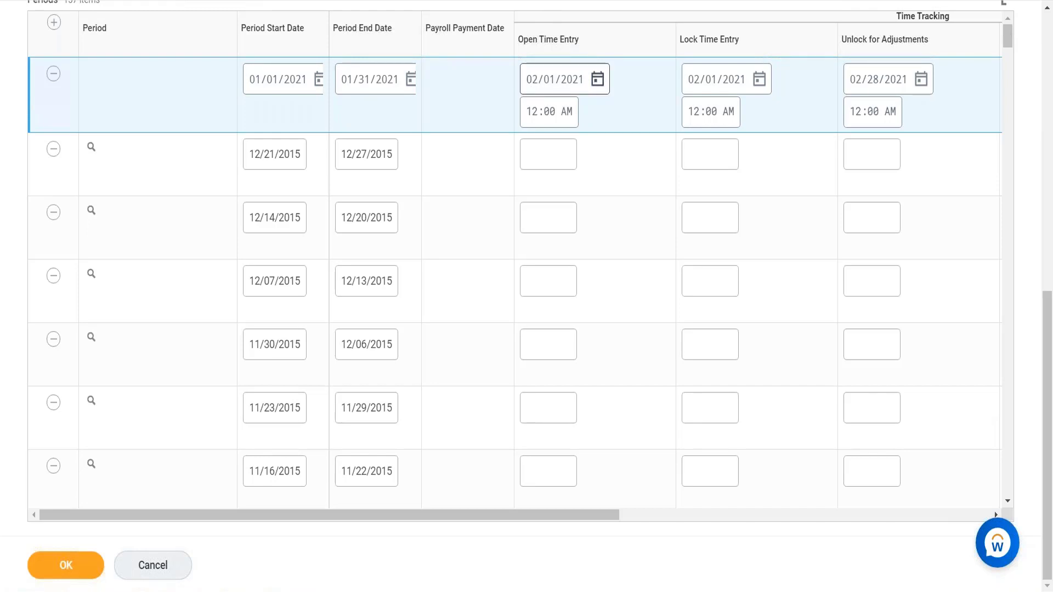
left_click(532, 79)
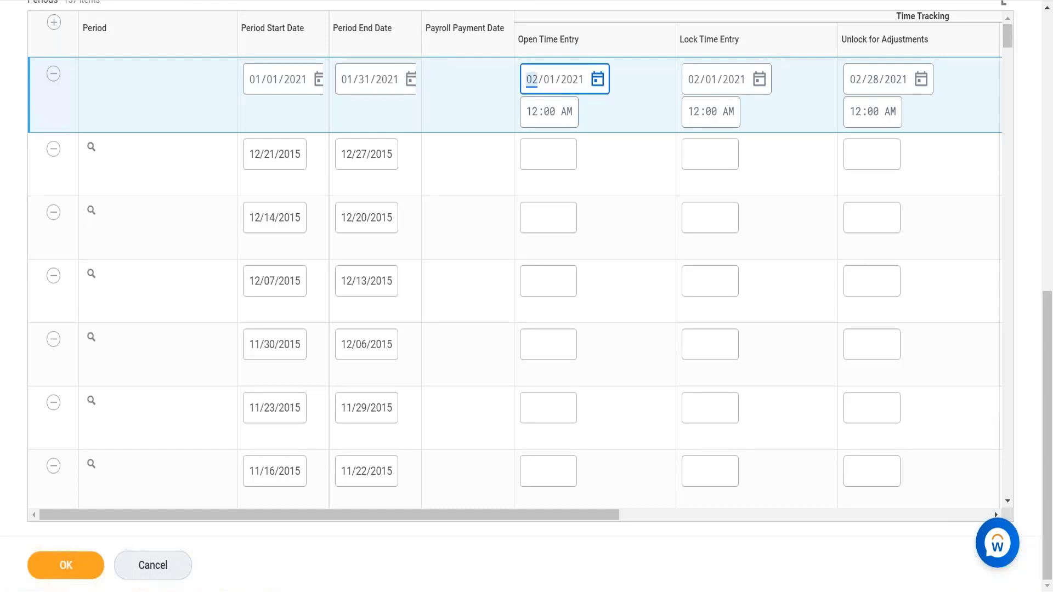
type("01")
left_click(392, 104)
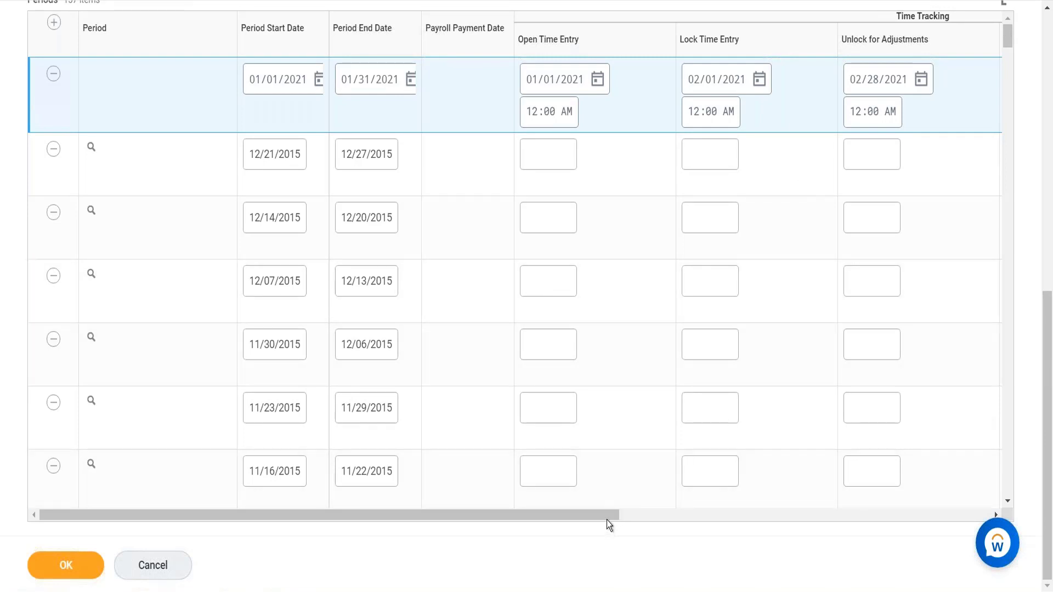
- Clear the new period's Close Time Entry date
left_click_drag(606, 511, 739, 528)
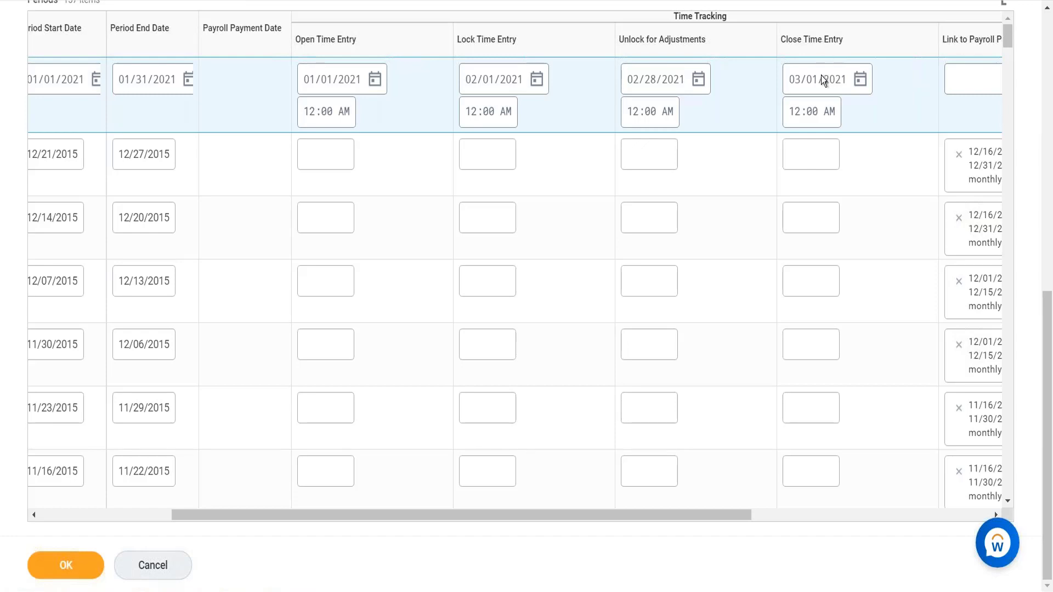
left_click(793, 80)
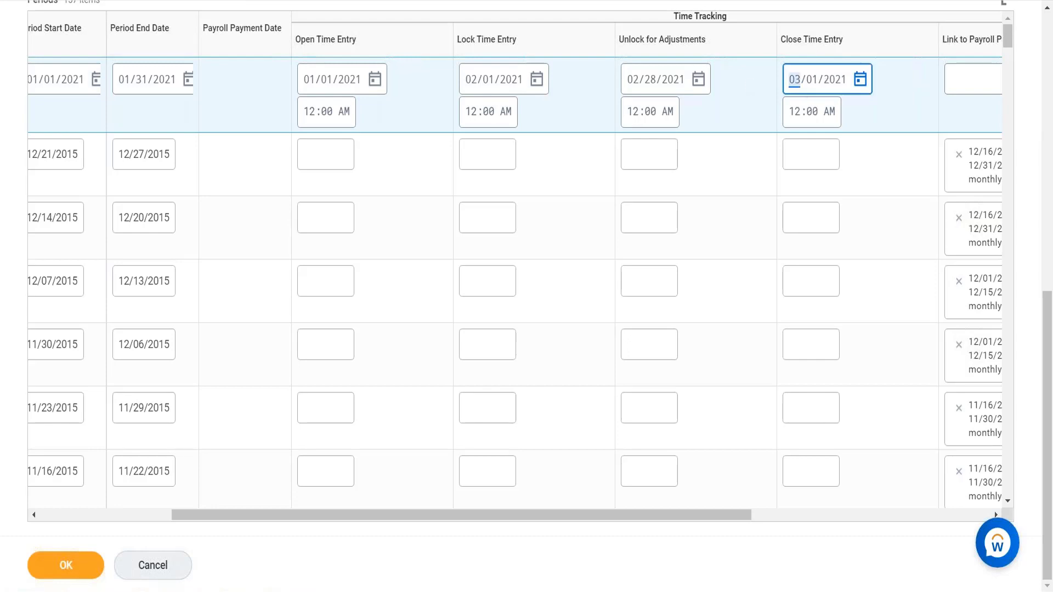
key("BackSpace")
key("Right")
key("BackSpace")
key("Right")
key("BackSpace")
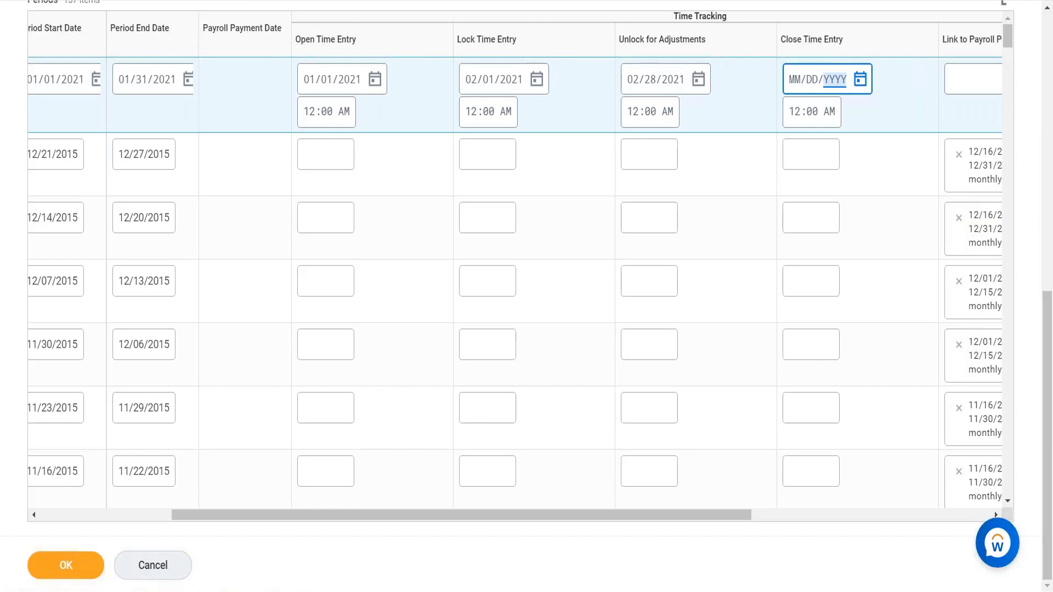
left_click(796, 93)
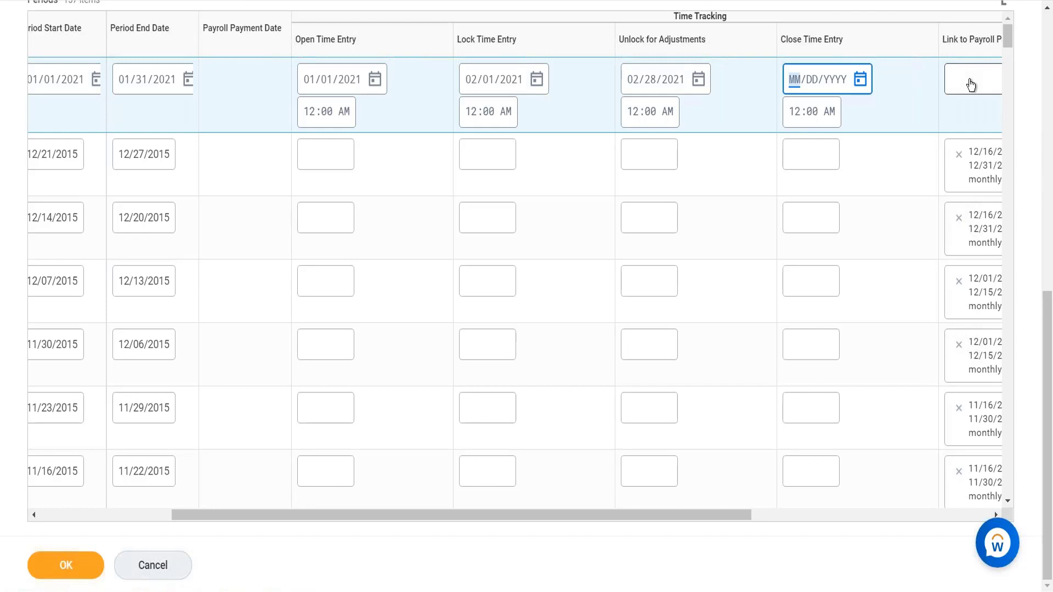
- Cancel editing the period schedule and discard the changes
left_click(157, 579)
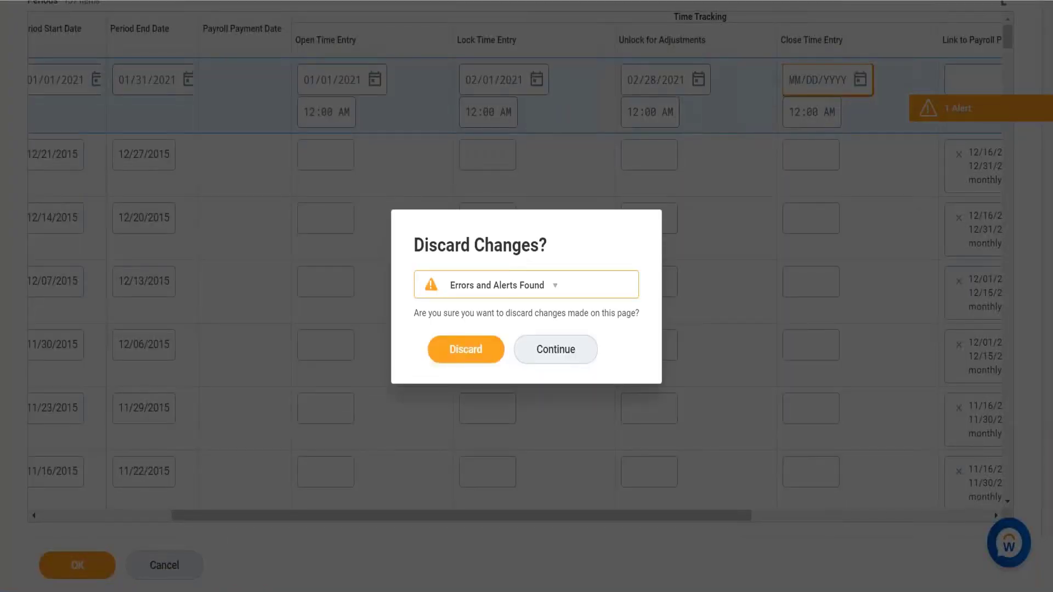
left_click(475, 355)
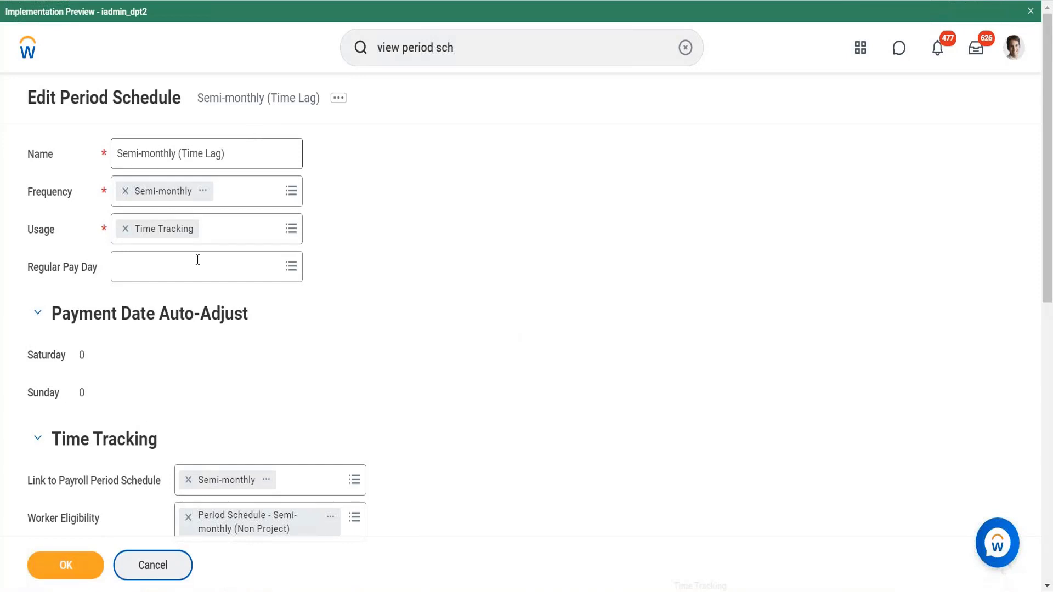
- Open the Period Schedule - Semi-monthly (Non Project) worker eligibility rule and start a search on its page
scroll(343, 443, "down", 4)
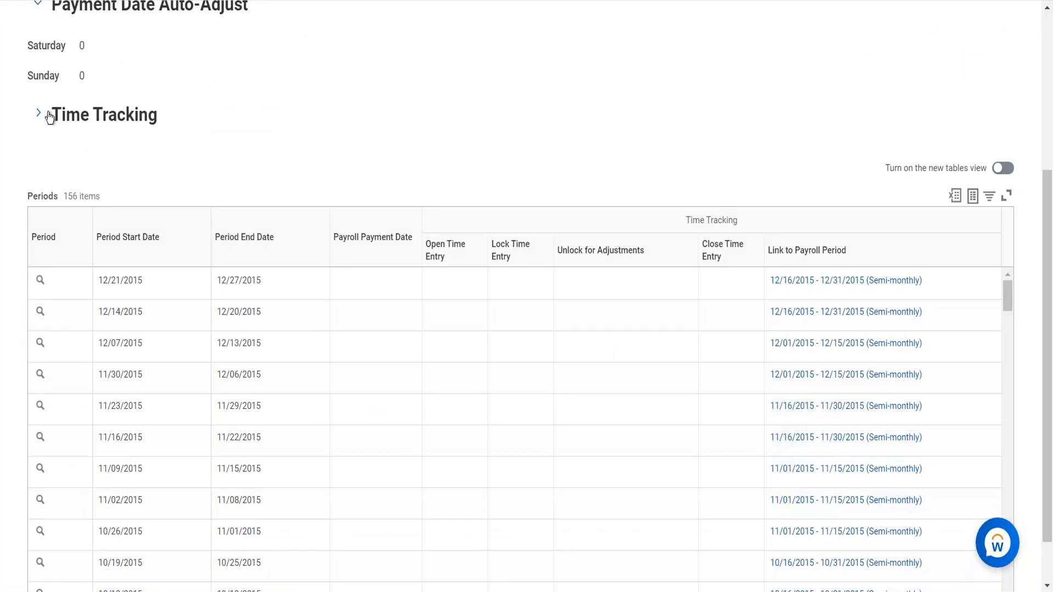
left_click(39, 120)
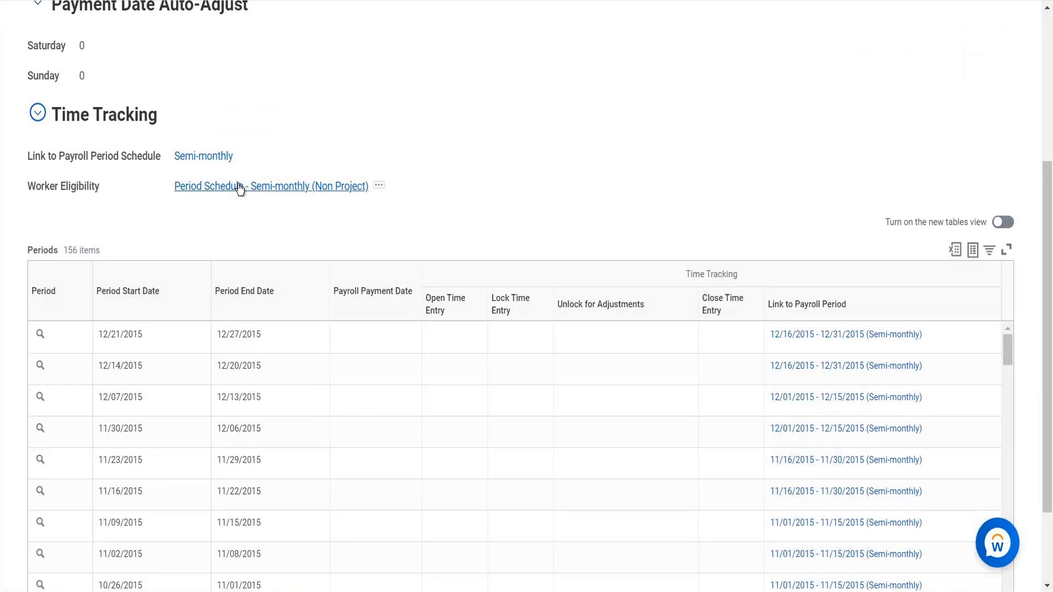
left_click(240, 187)
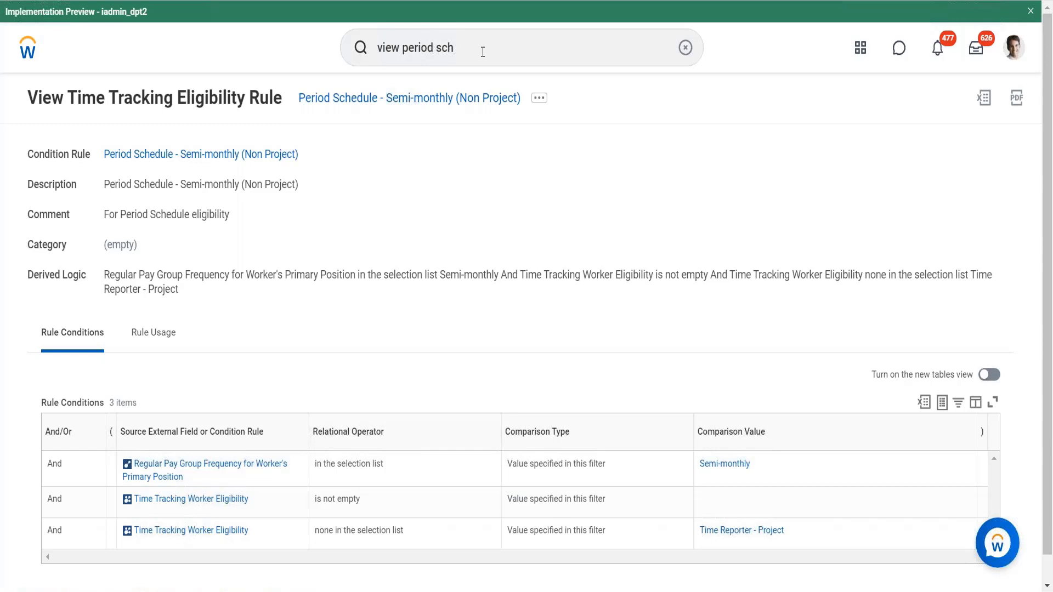
key("ctrl+f")
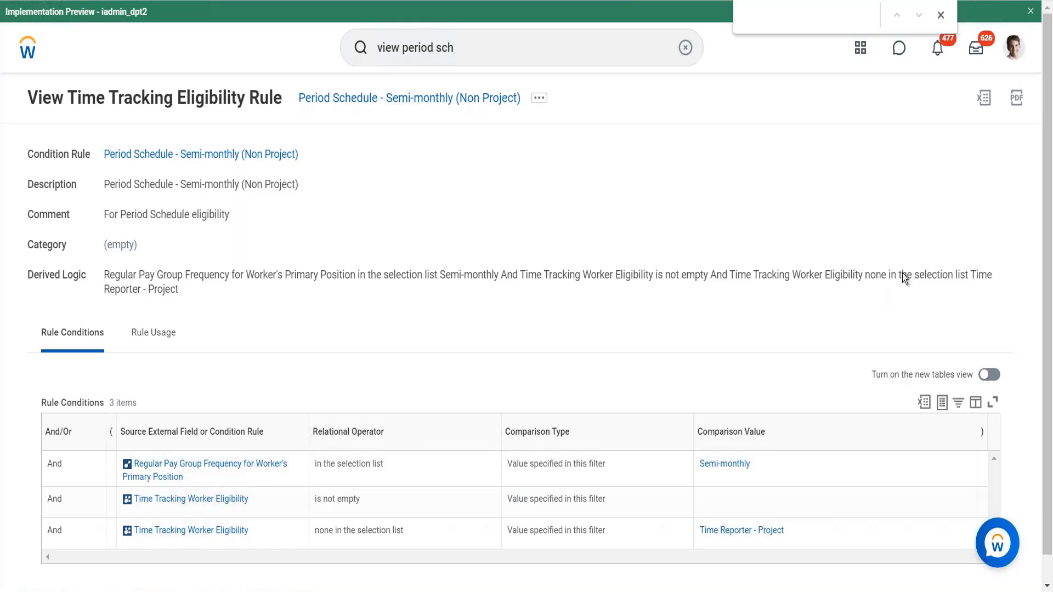
- Search for view period and launch the View Period Schedule task
left_click(685, 48)
type("view")
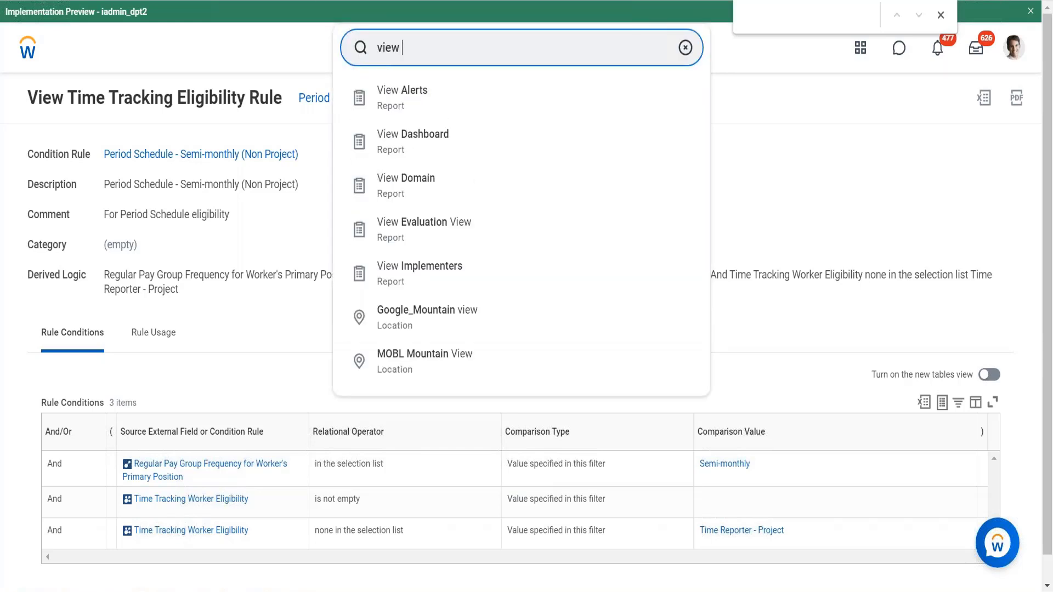
type(" period")
key("Return")
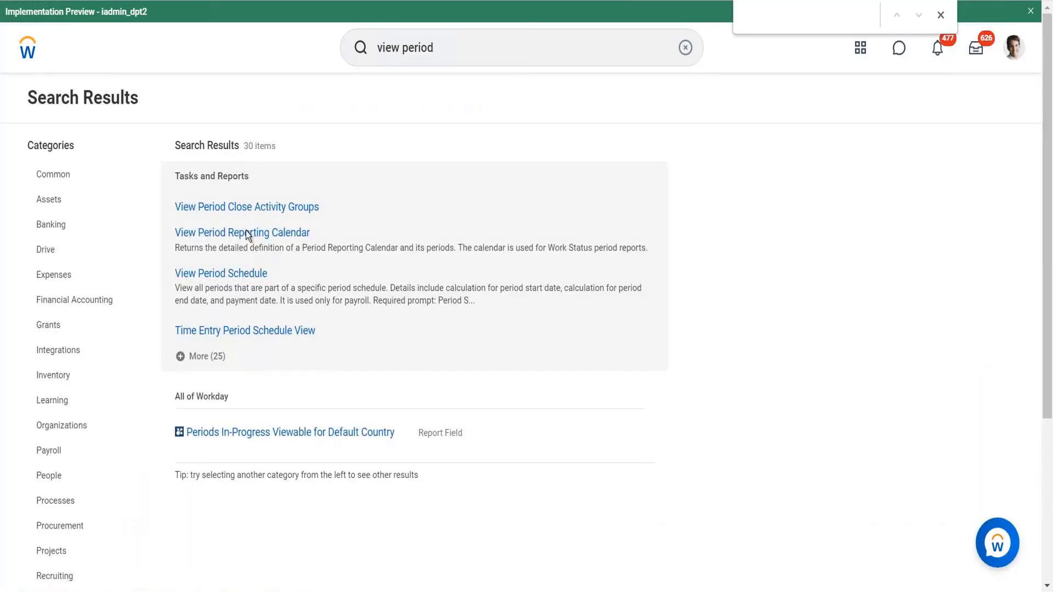
left_click(220, 273)
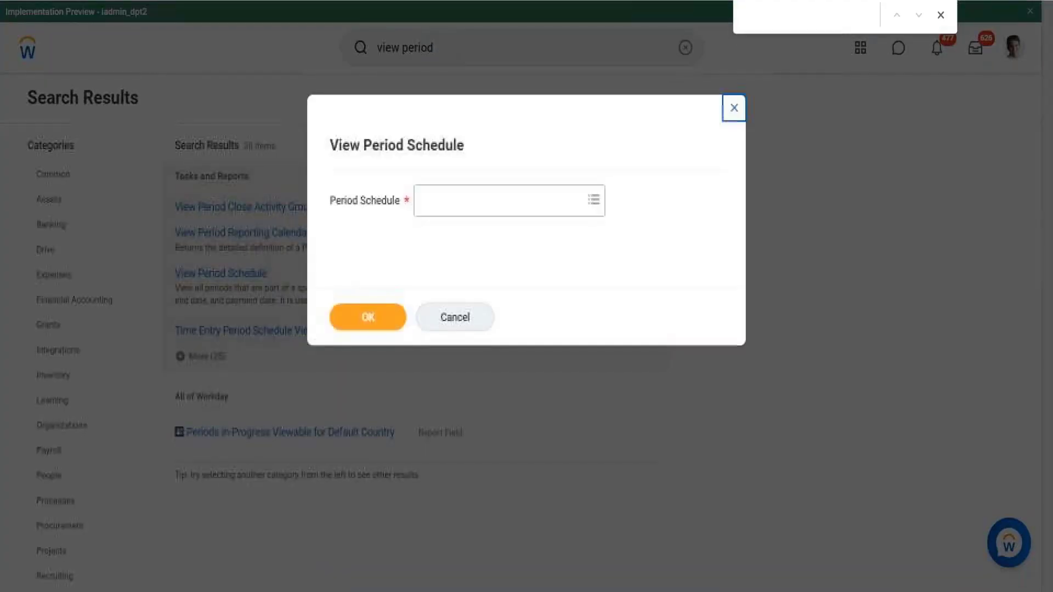
- Select the 1_Weekly period schedule from all schedules and view it
left_click(511, 208)
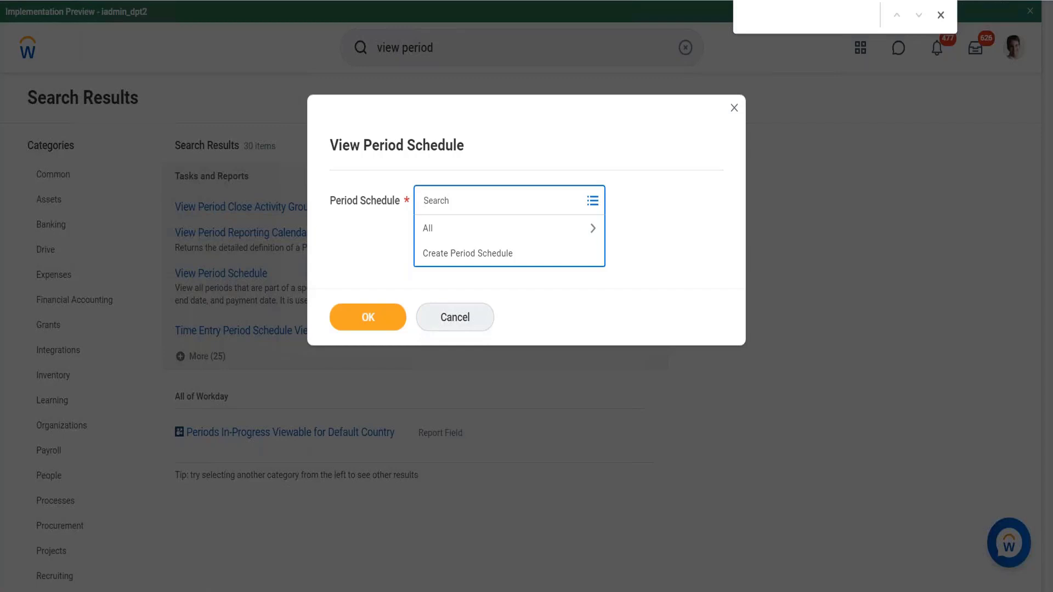
left_click(514, 233)
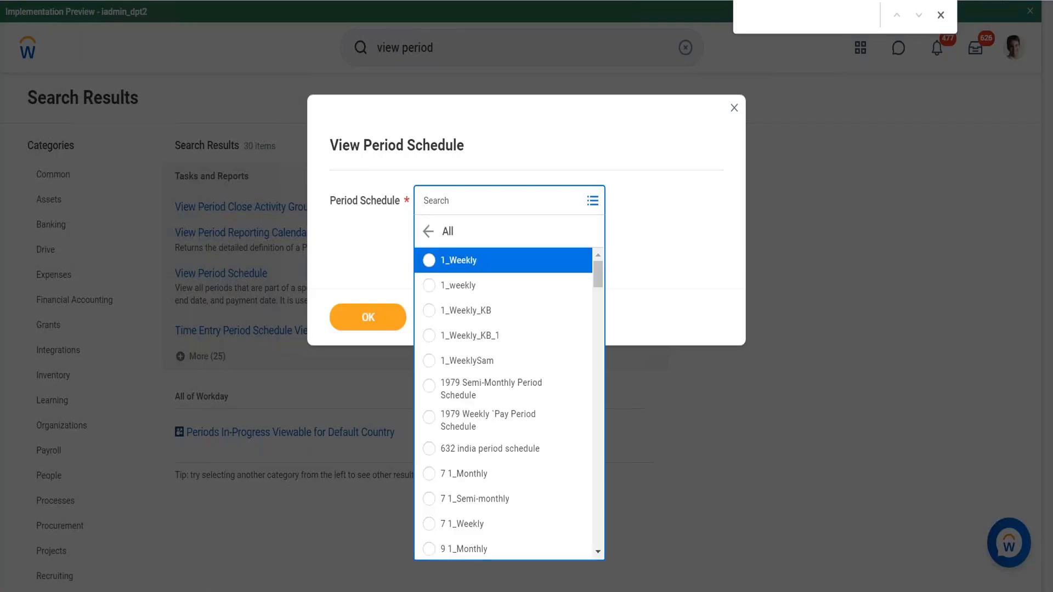
left_click(472, 266)
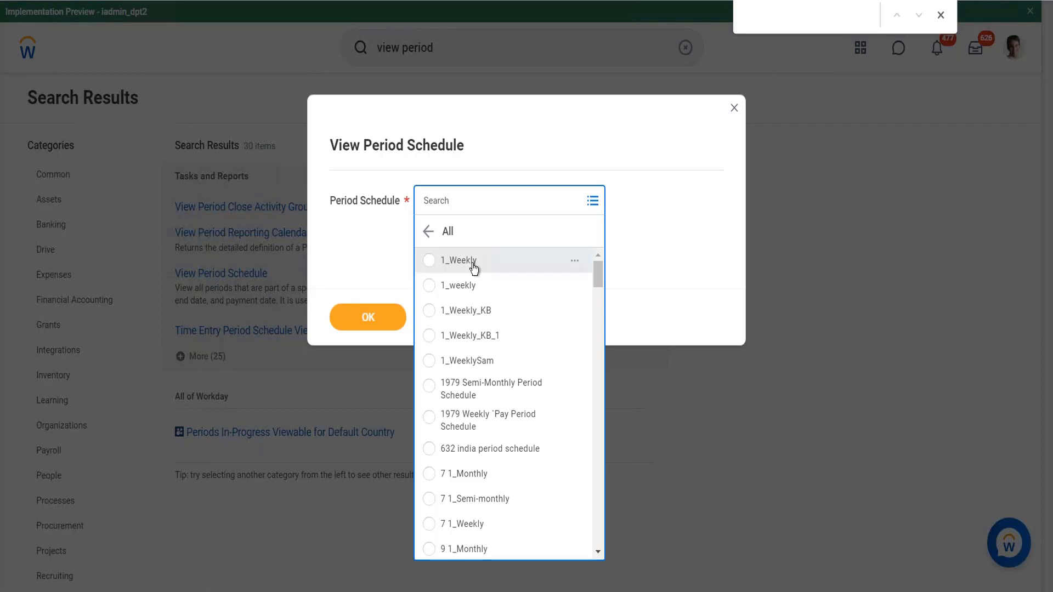
left_click(356, 327)
left_click(370, 313)
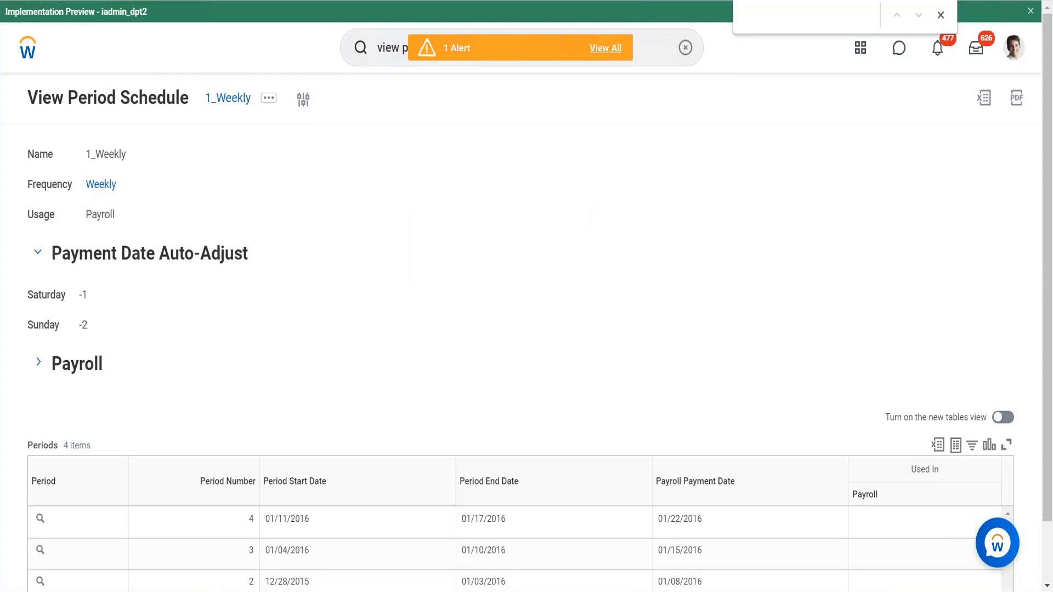
- Edit the 1_Weekly period schedule and set its frequency to Daily
left_click(268, 104)
mouse_move(324, 153)
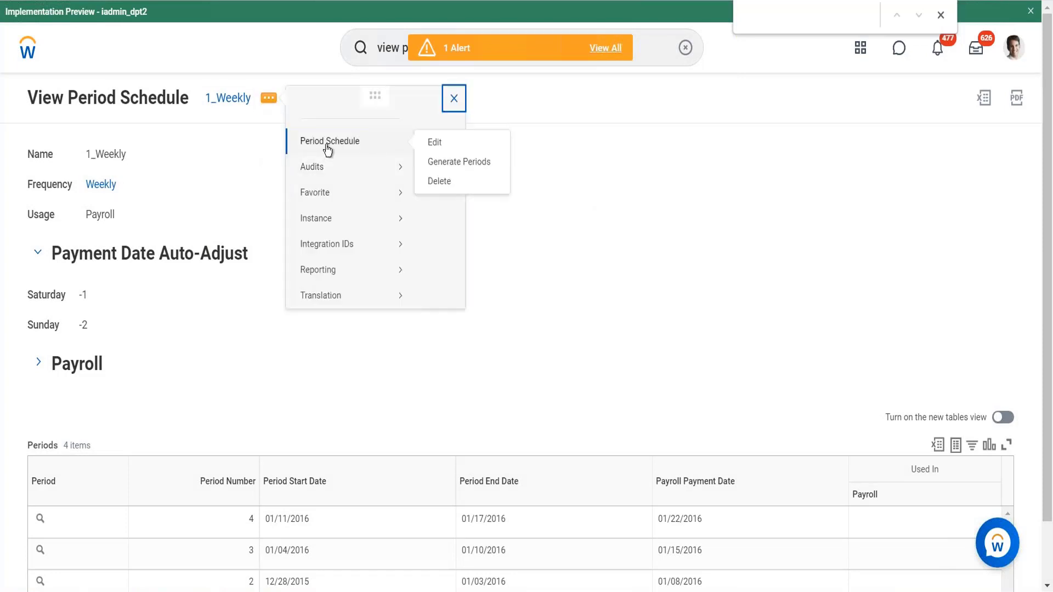
left_click(449, 150)
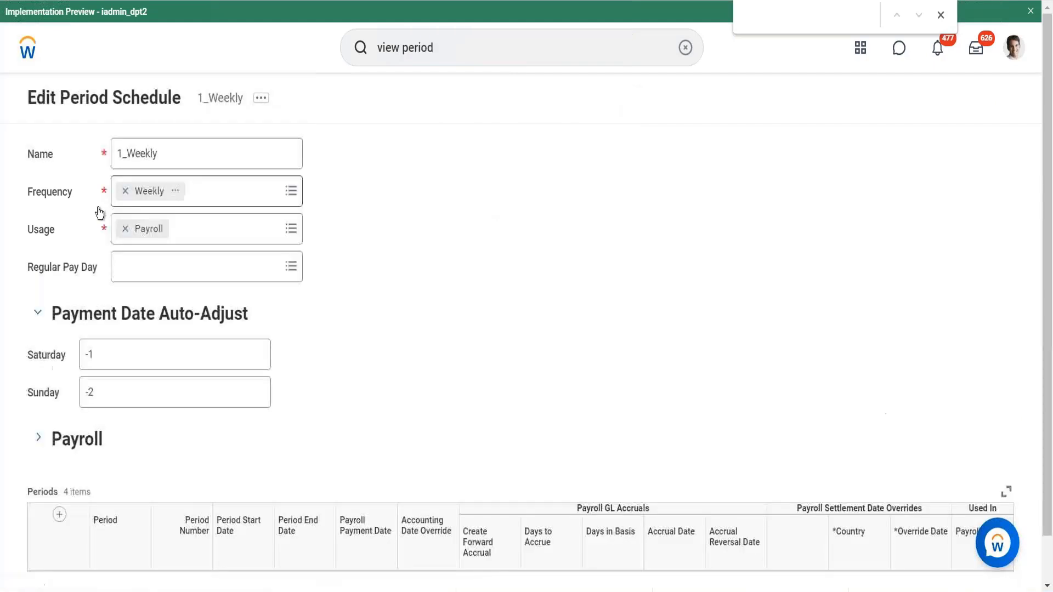
left_click(256, 206)
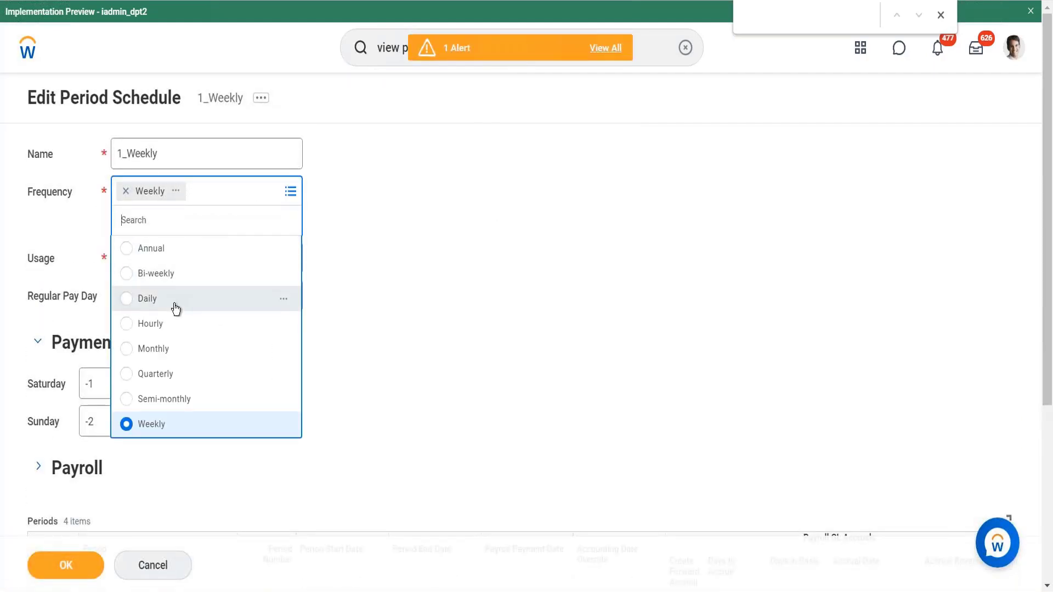
left_click(176, 307)
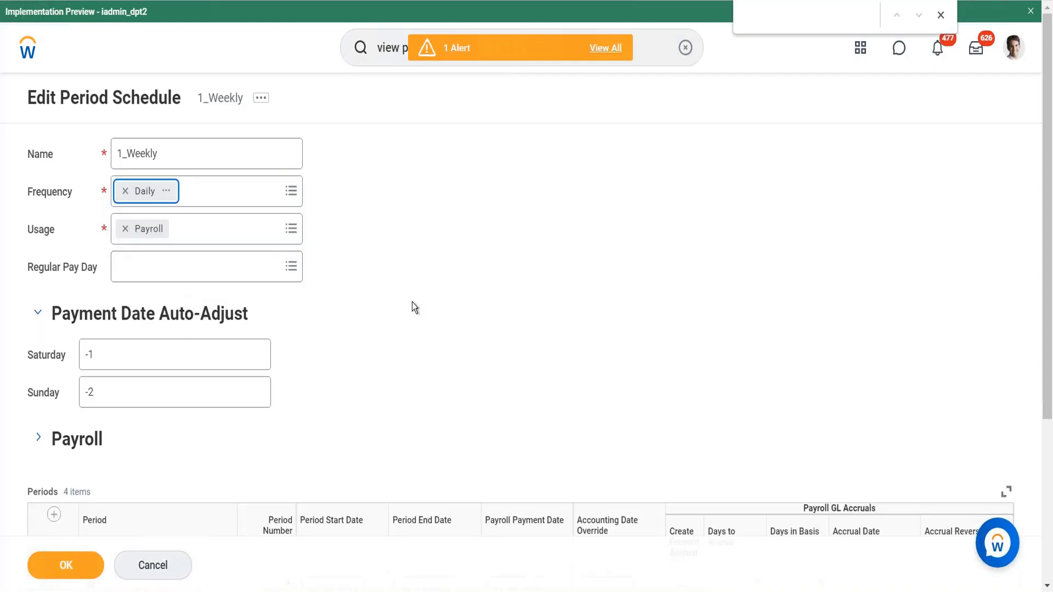
scroll(413, 302, "down", 5)
scroll(413, 301, "up", 5)
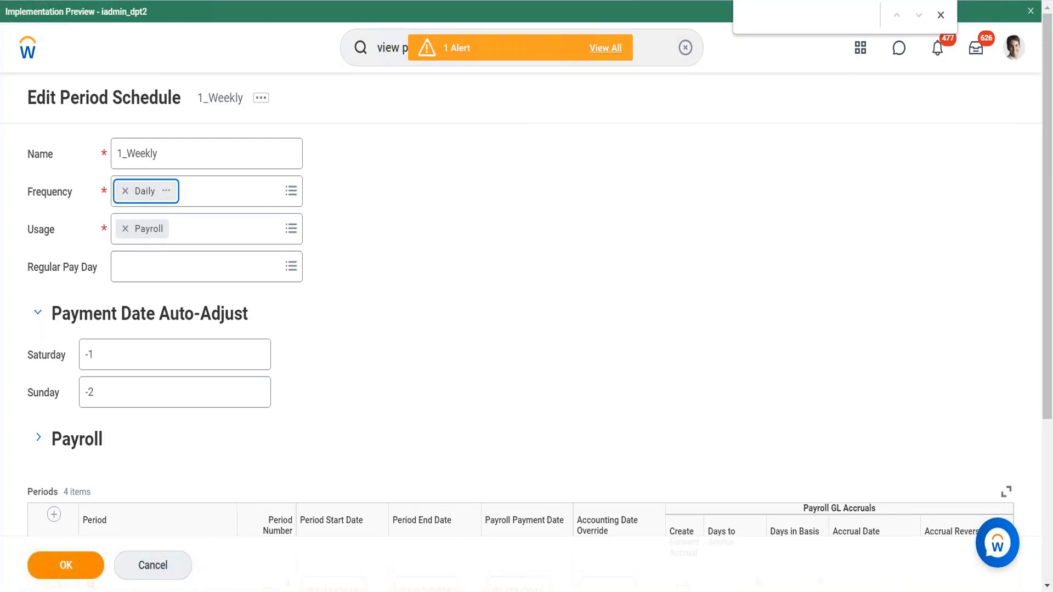
- Cancel editing the period schedule and discard the changes
left_click(142, 568)
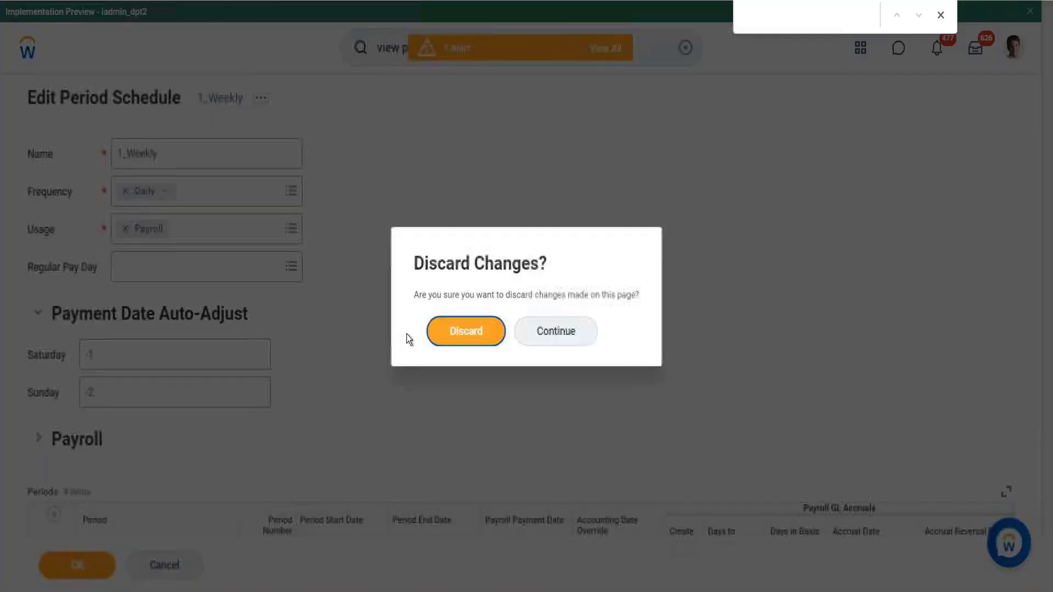
left_click(444, 324)
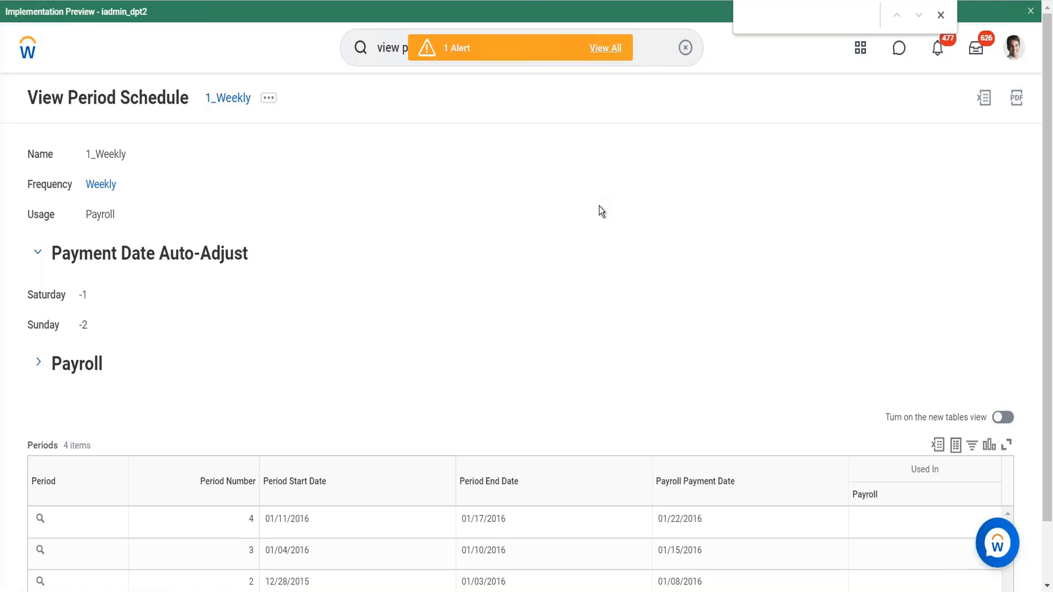
scroll(599, 205, "down", 1)
scroll(599, 206, "up", 1)
- Return to the home page and open your own worker profile
left_click(27, 47)
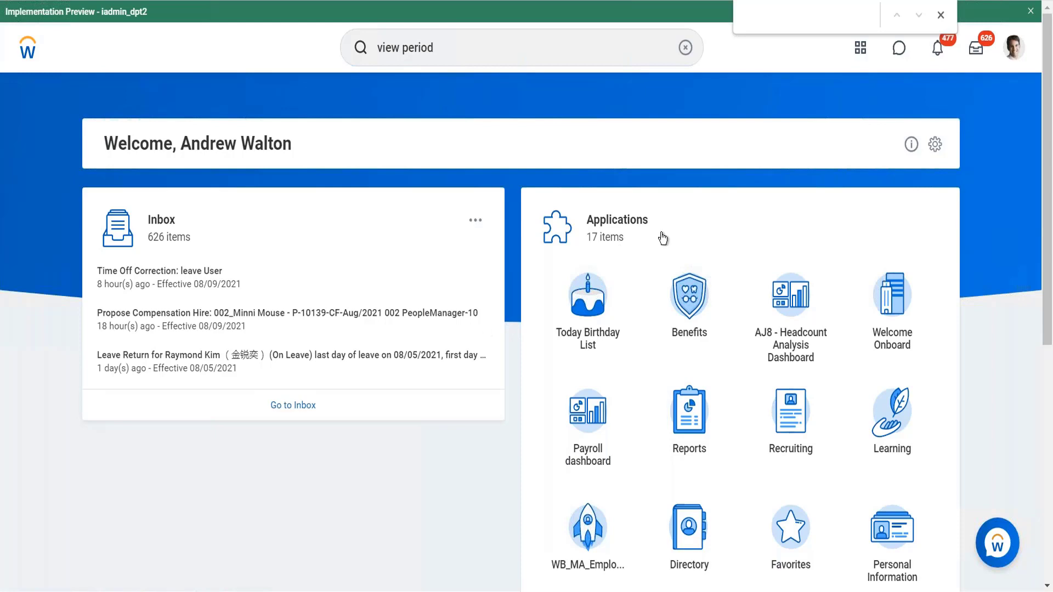
scroll(627, 223, "down", 8)
scroll(392, 206, "up", 8)
left_click(1013, 53)
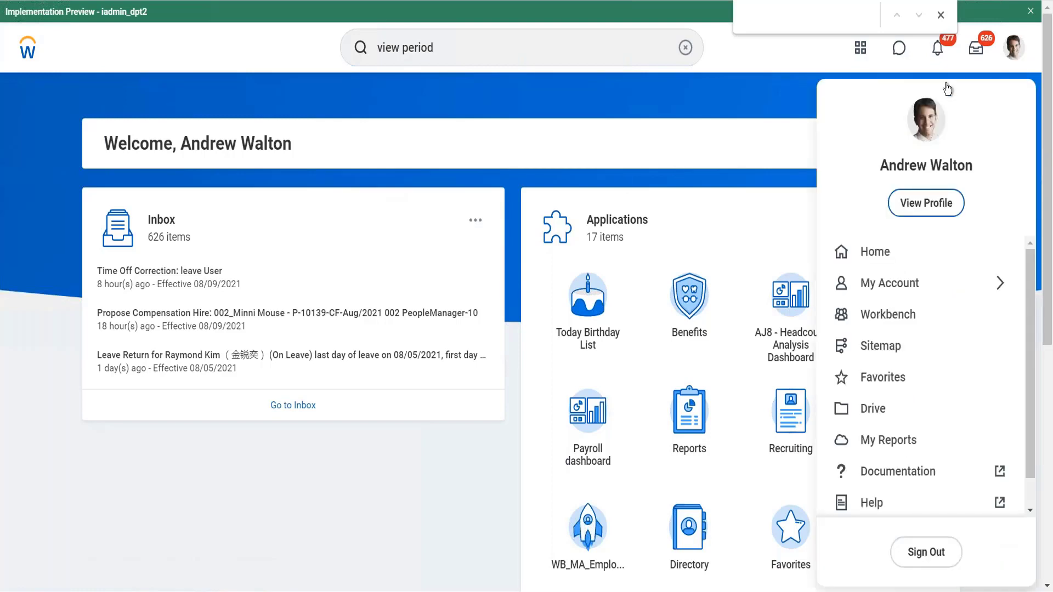
left_click(912, 205)
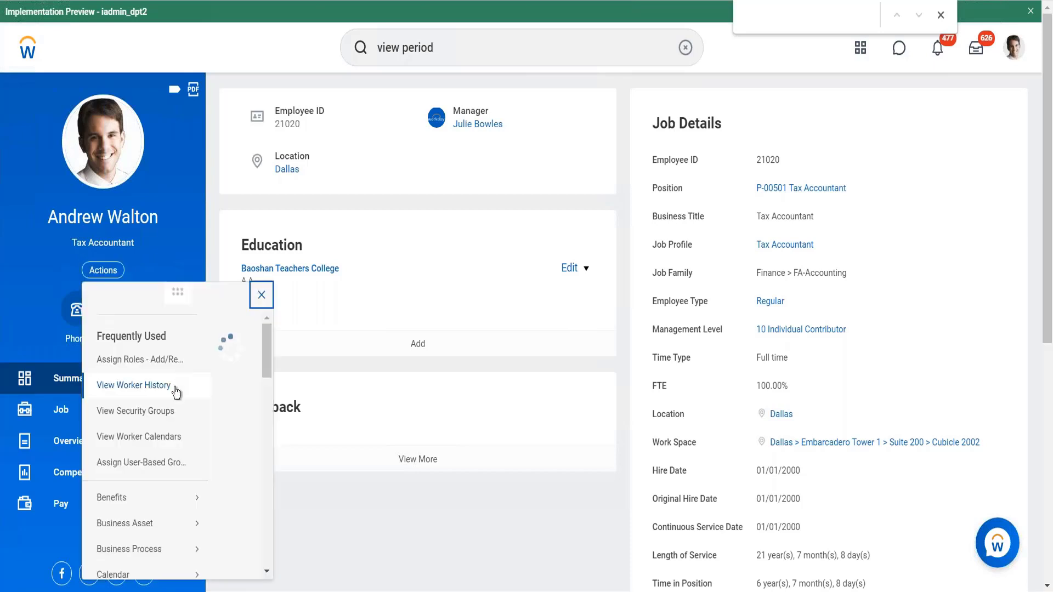
- Open Enter My Time from the profile's Time and Leave actions
scroll(168, 401, "down", 5)
scroll(168, 402, "down", 2)
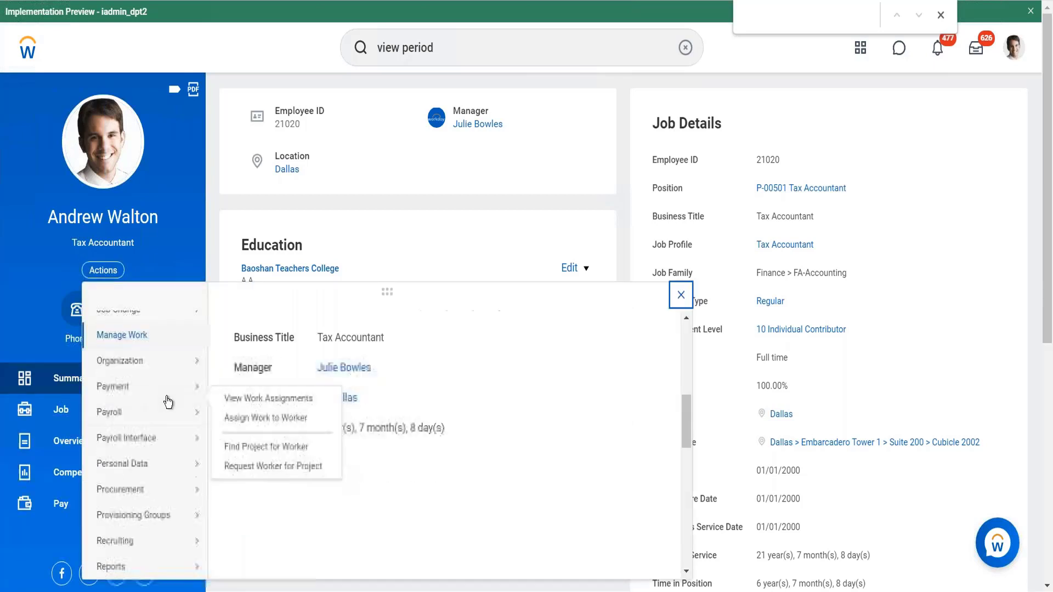
scroll(167, 402, "down", 5)
mouse_move(143, 419)
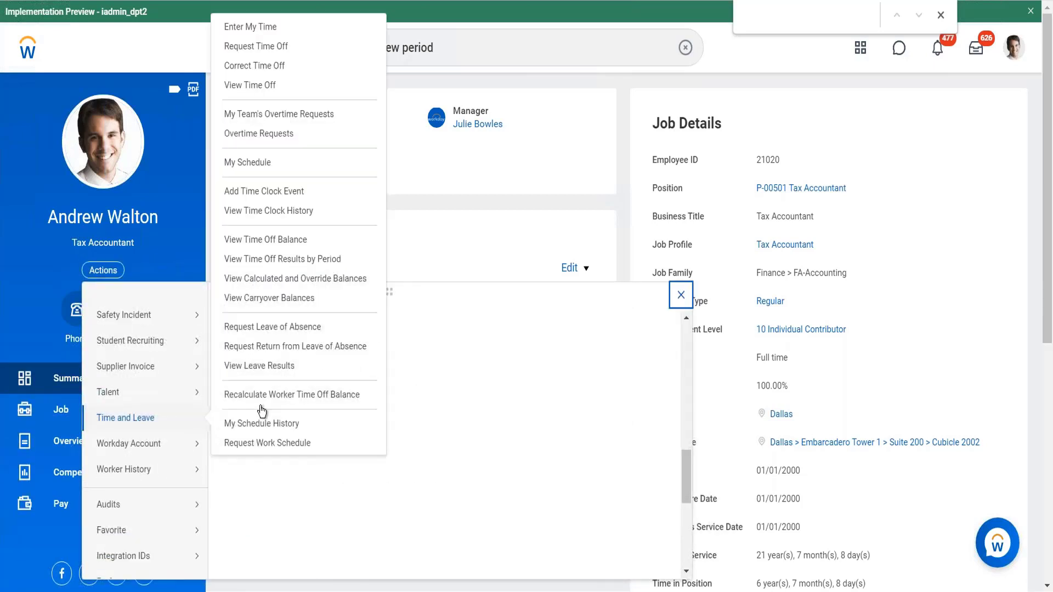
left_click(249, 29)
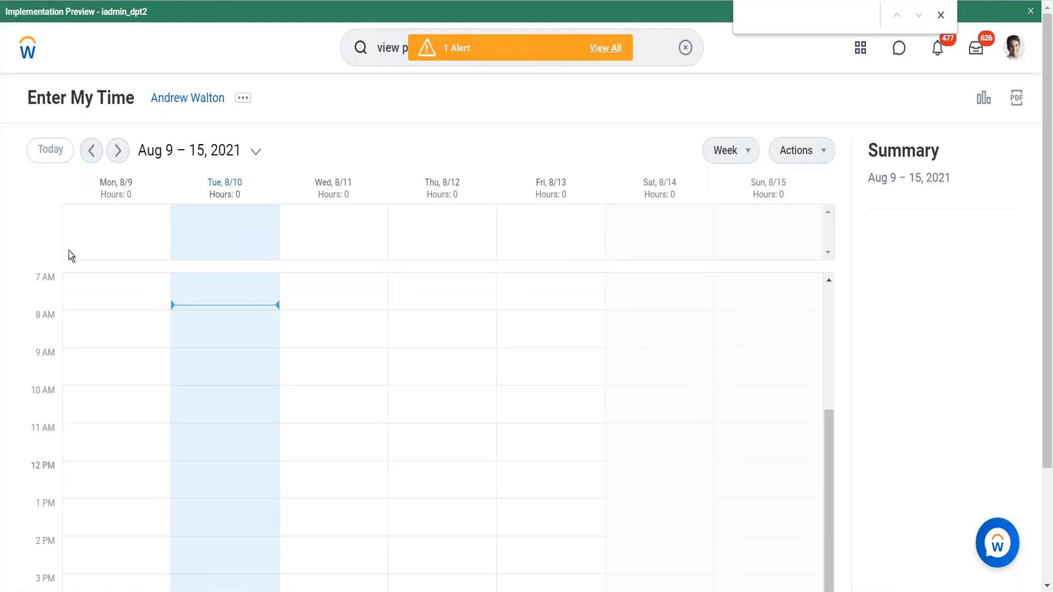
- Return to your own profile and browse the Time and Leave actions
left_click(34, 53)
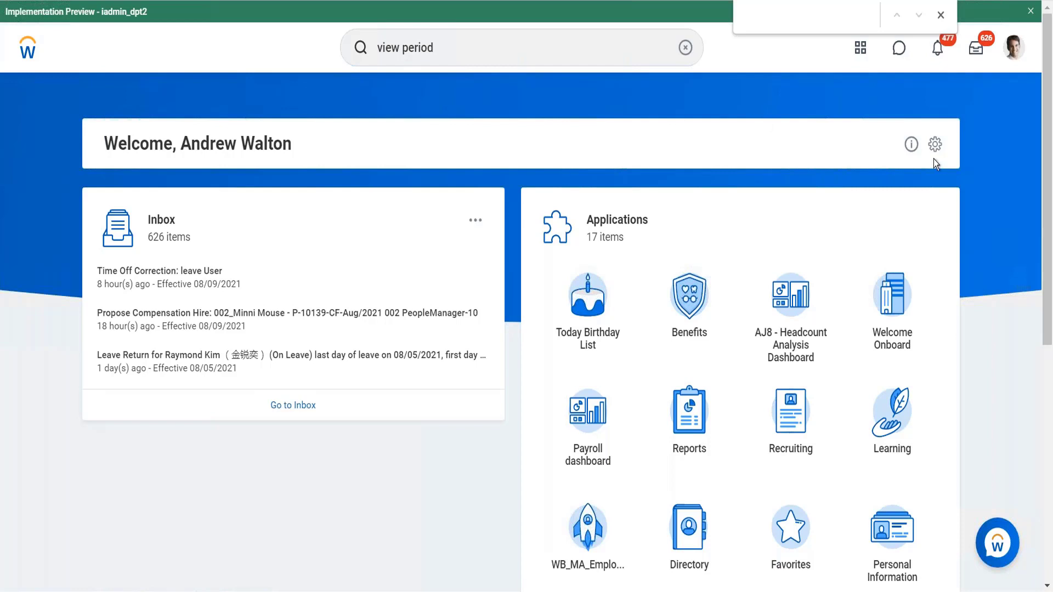
left_click(1014, 48)
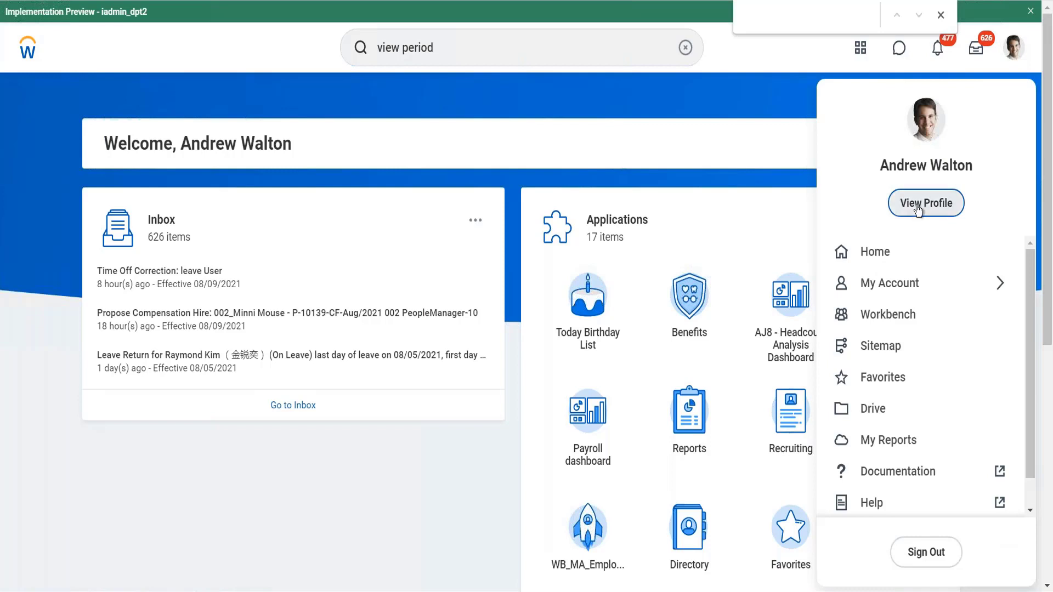
left_click(518, 226)
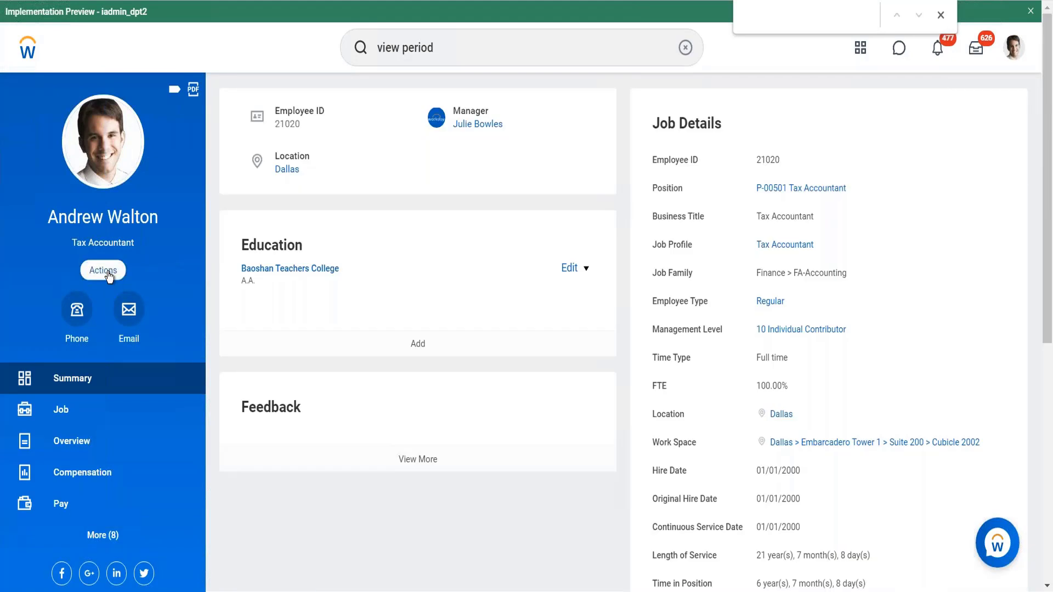
left_click(104, 271)
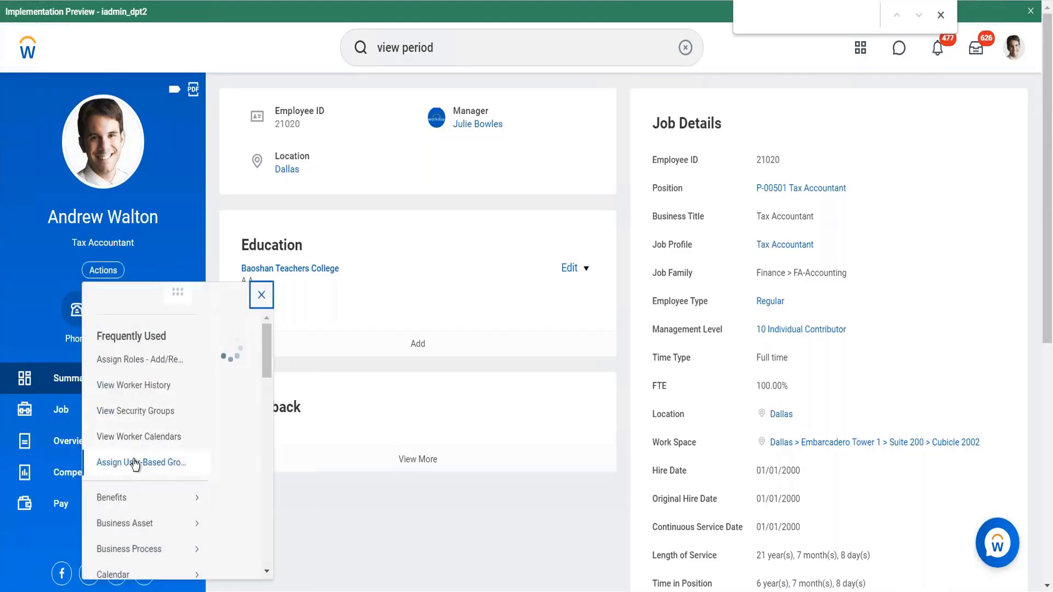
scroll(136, 465, "down", 8)
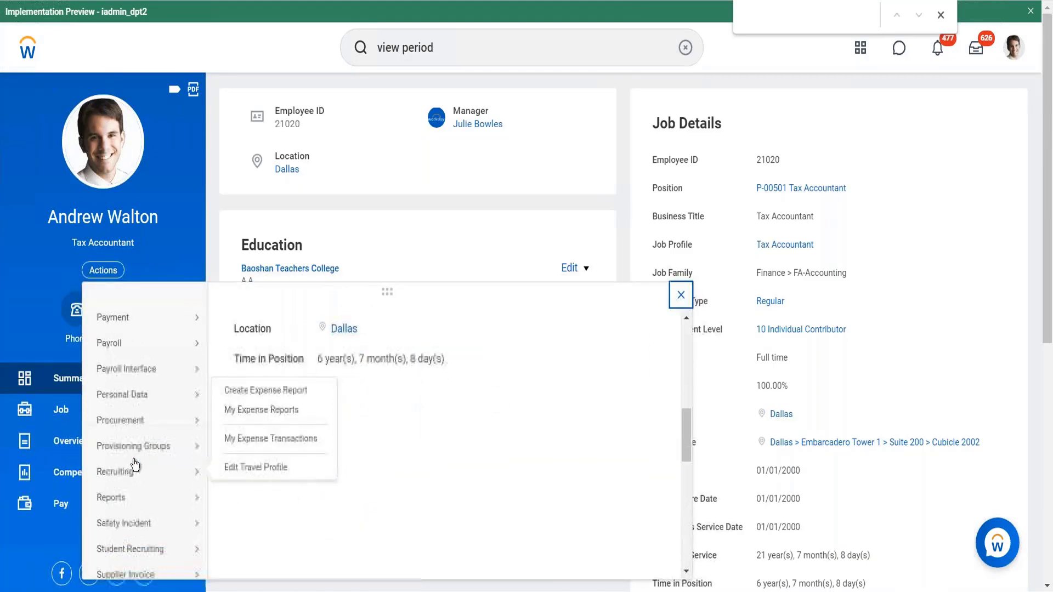
scroll(136, 465, "down", 3)
mouse_move(181, 516)
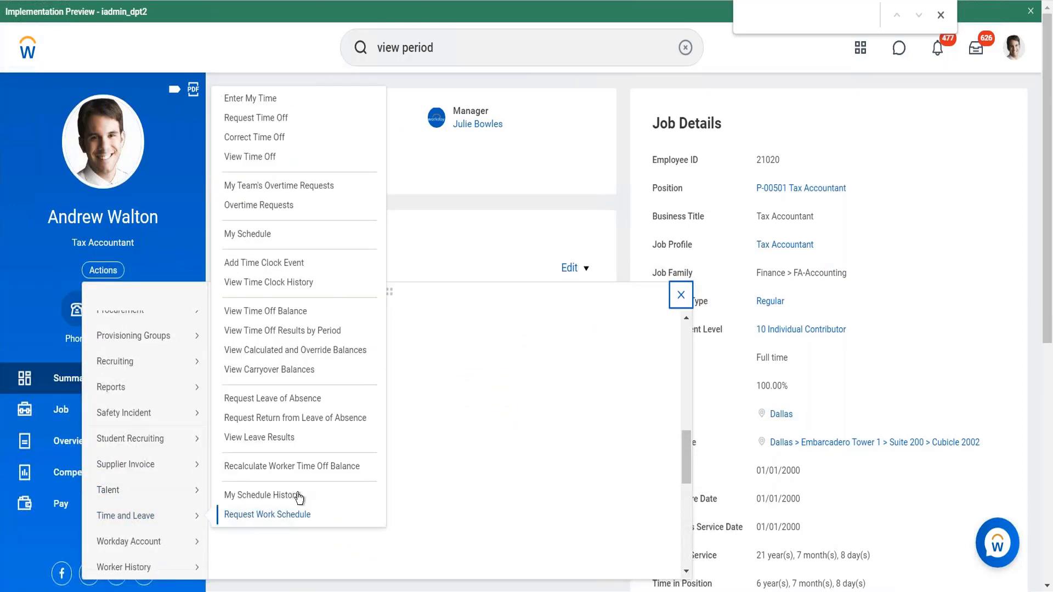
left_click(262, 239)
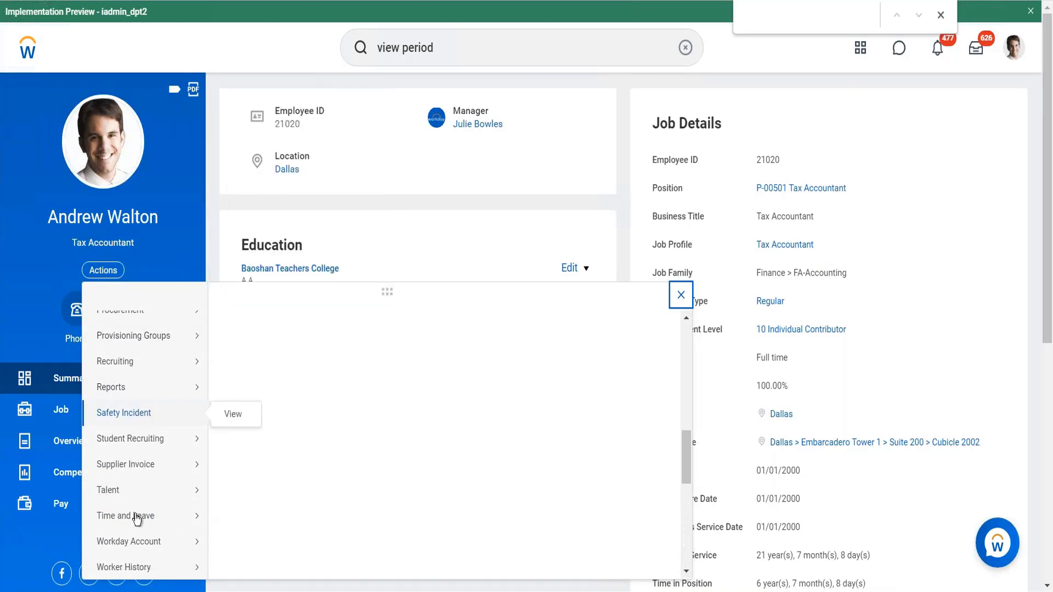
mouse_move(143, 490)
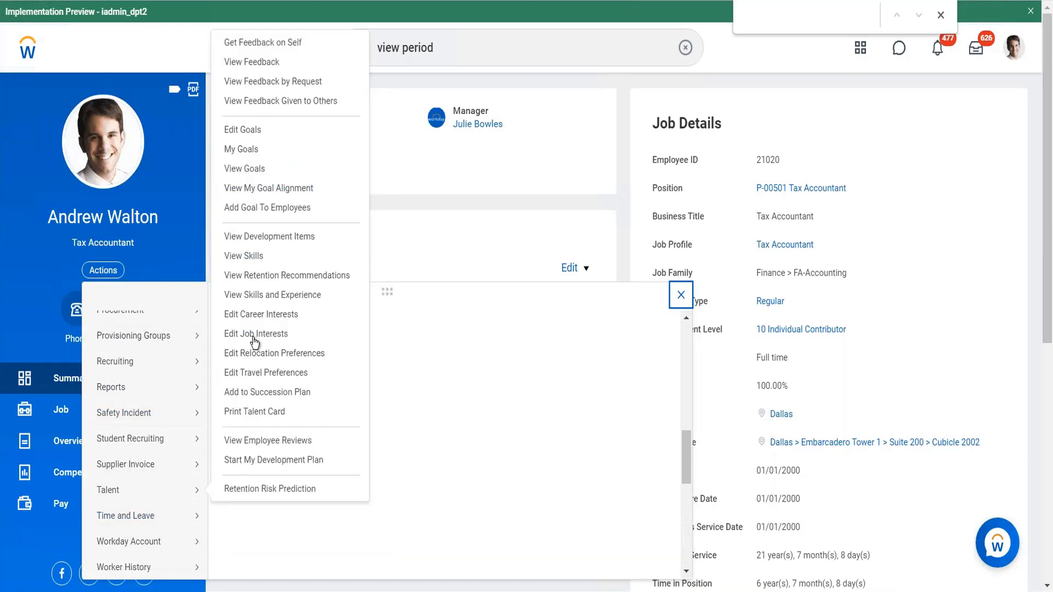
mouse_move(176, 514)
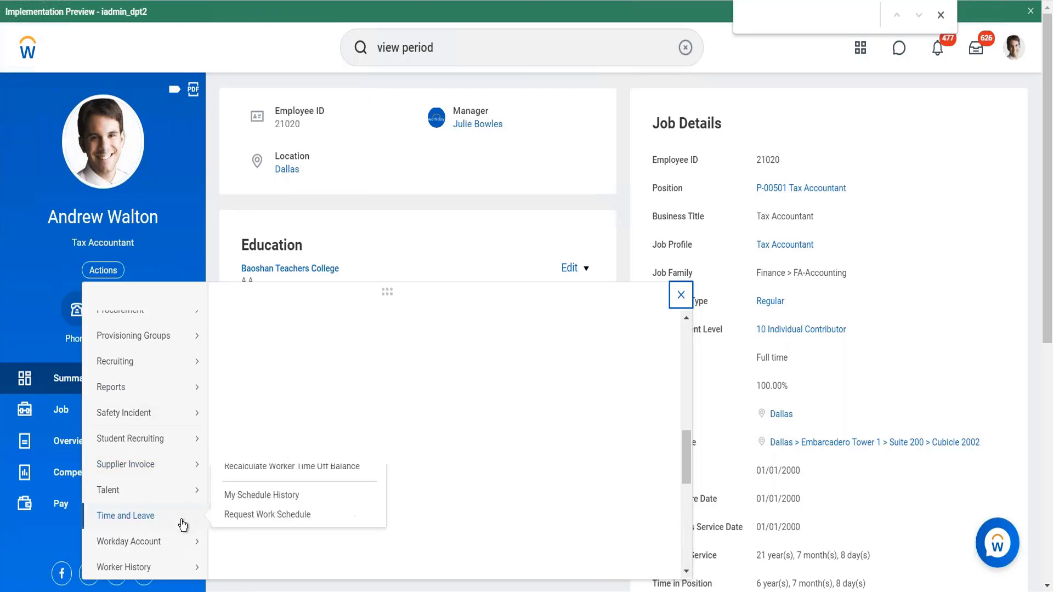
- Search for another worker by name and open their profile
left_click(458, 41)
key("ctrl+a")
key("BackSpace")
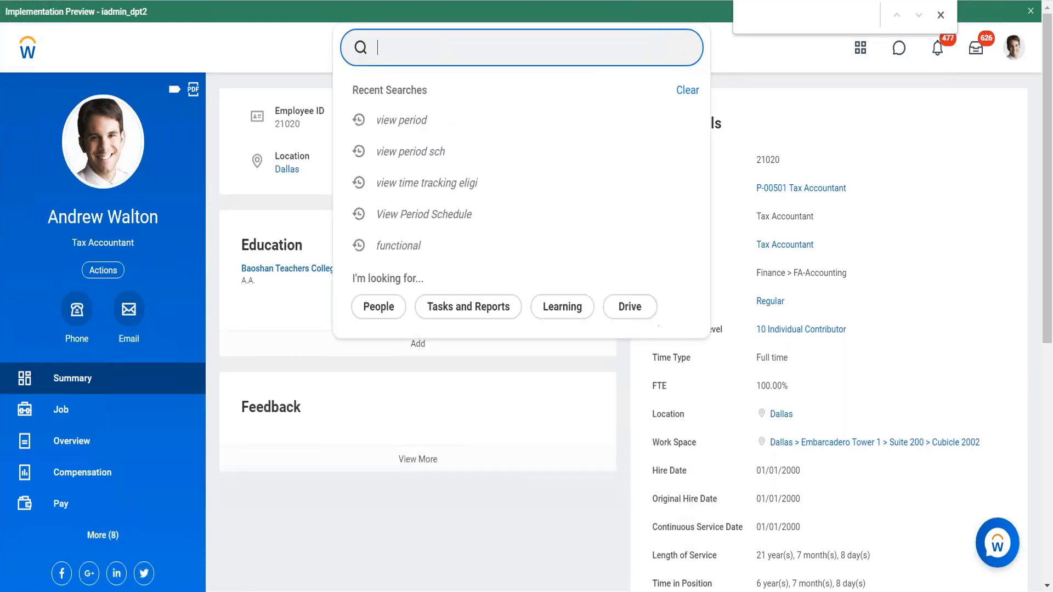
type("LOgan mac")
key("BackSpace")
key("BackSpace")
key("BackSpace")
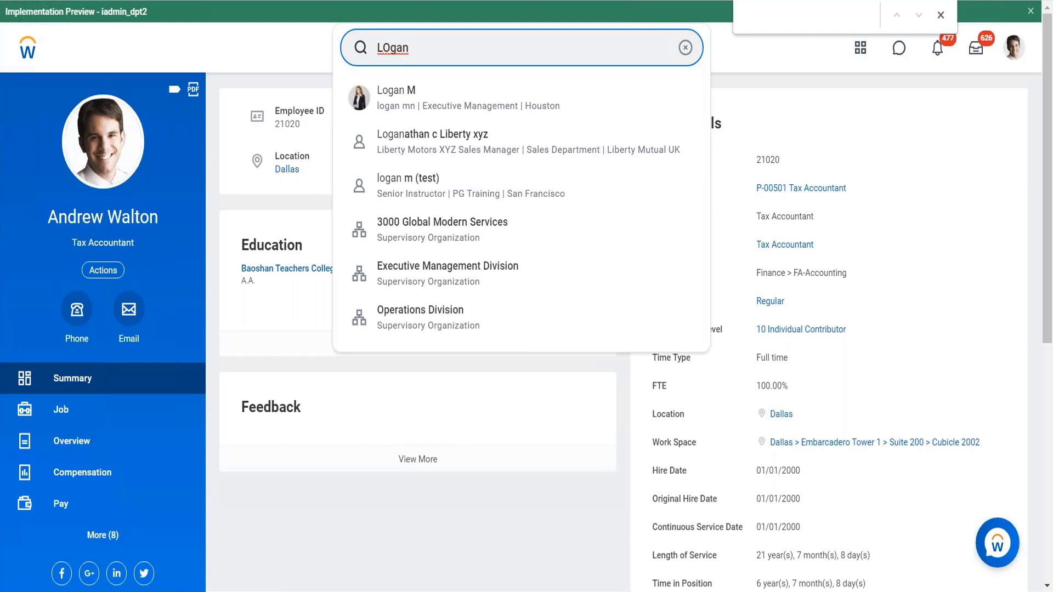
left_click(414, 105)
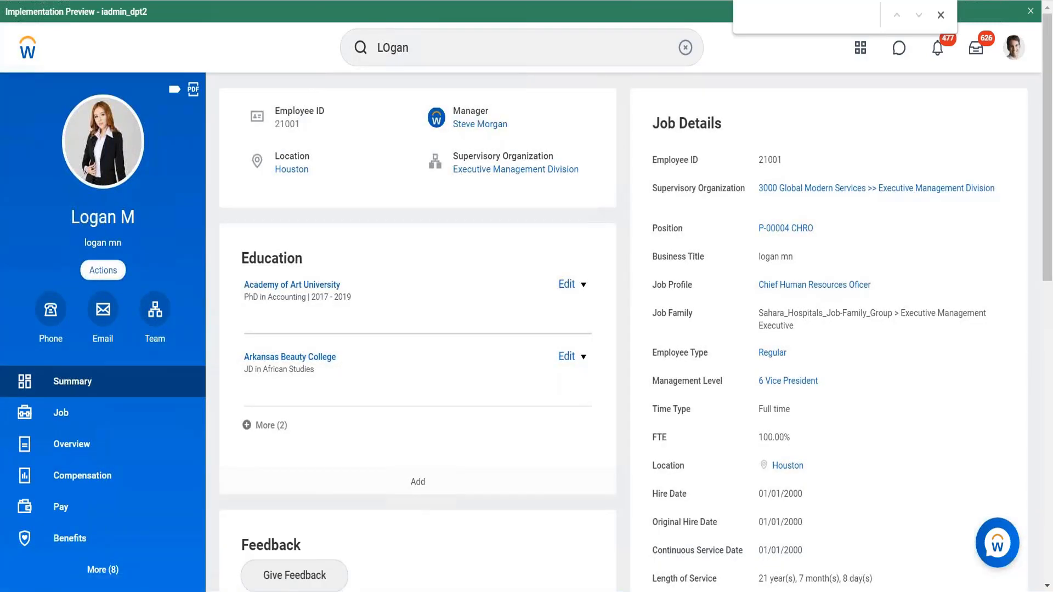
- Open View Schedule for Worker from this worker's Time and Leave actions
left_click(103, 270)
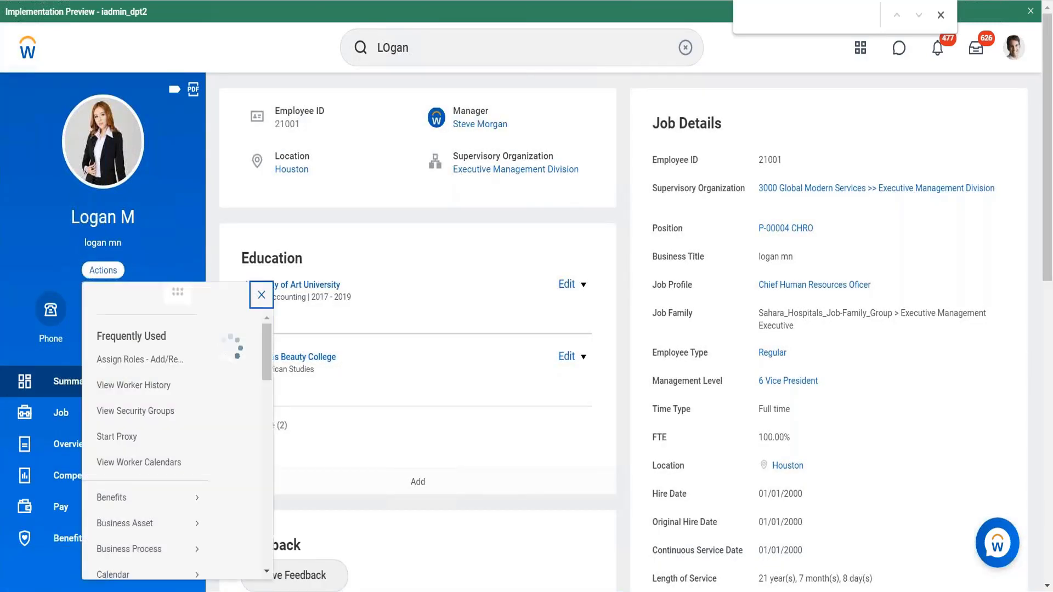
scroll(117, 466, "down", 3)
scroll(383, 441, "down", 5)
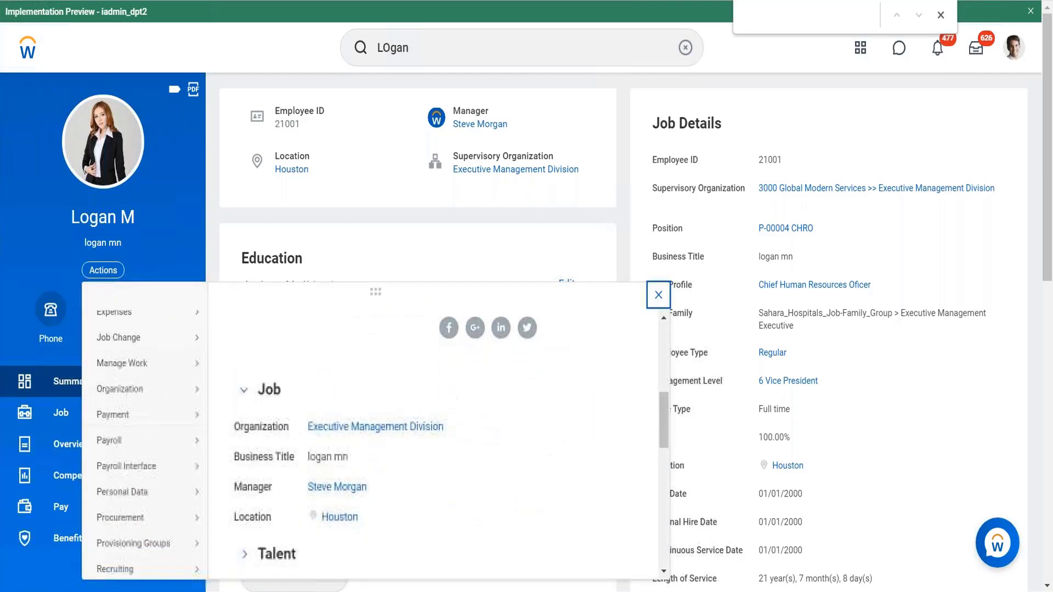
mouse_move(141, 435)
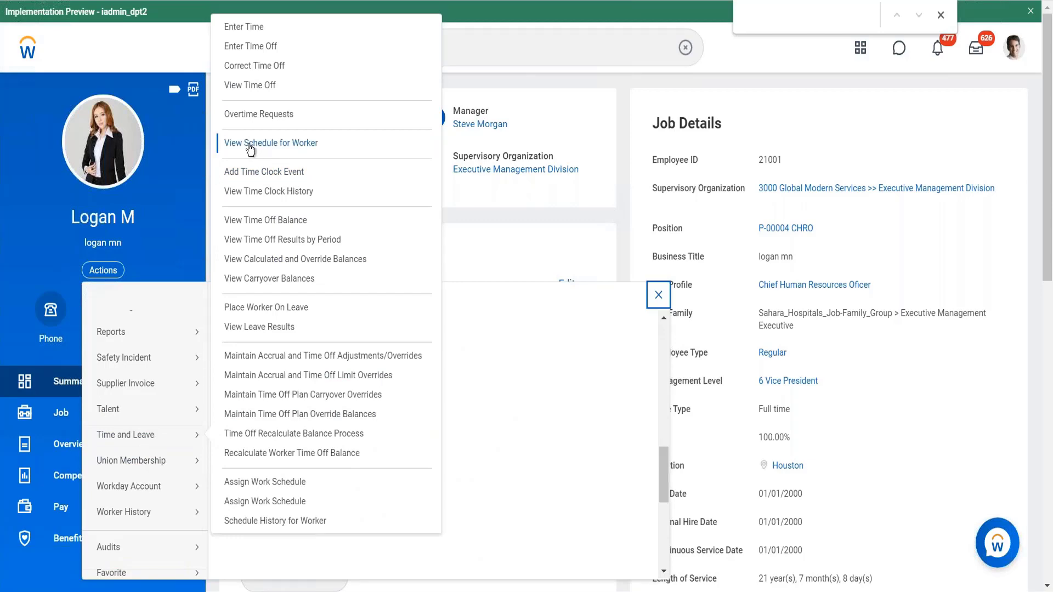
left_click(257, 146)
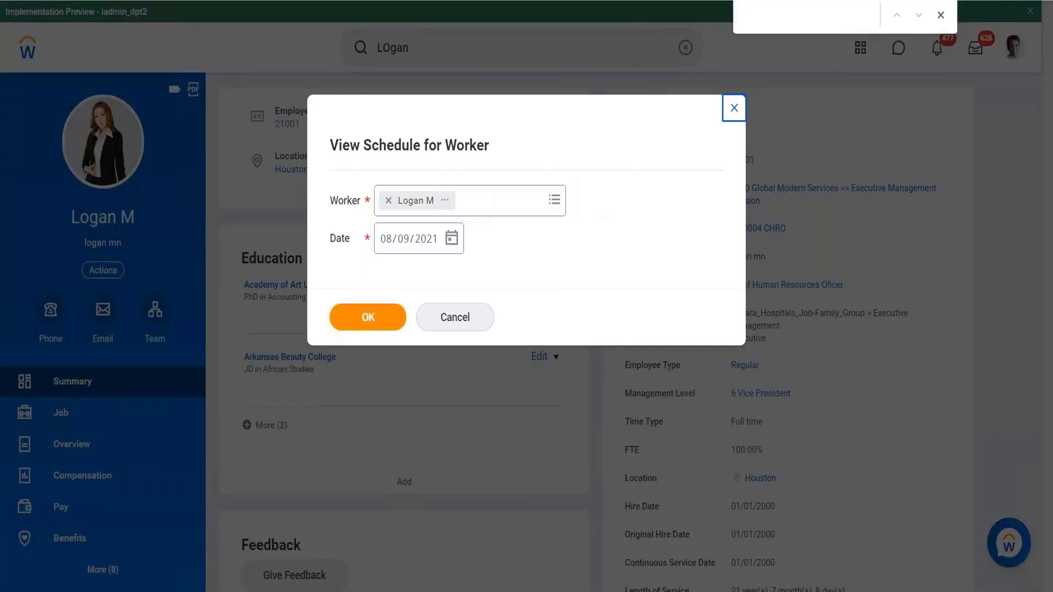
left_click(364, 317)
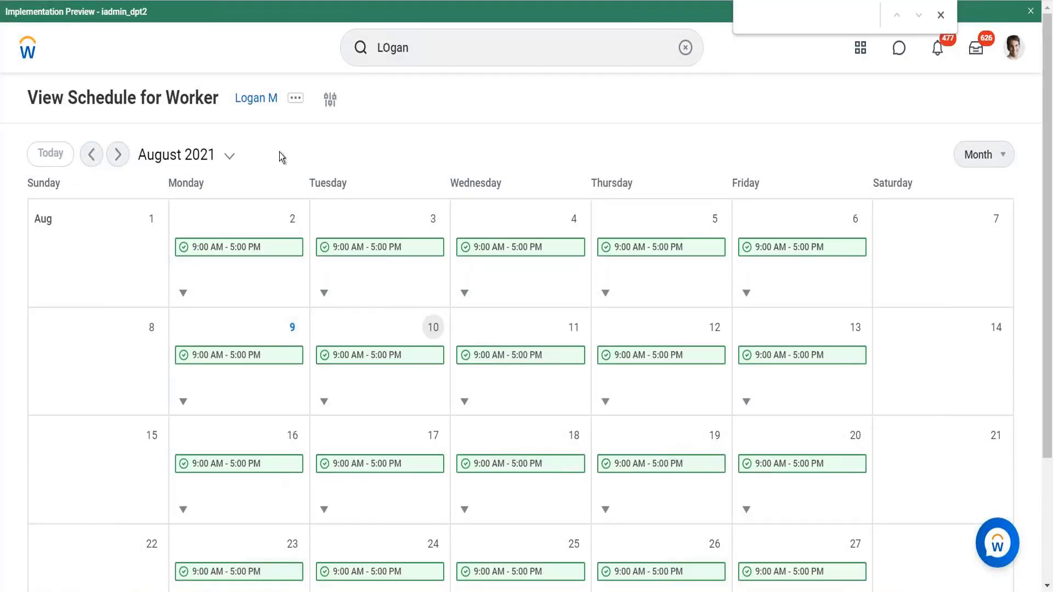
- Inspect the worker's August 2021 schedule, opening the day details for August 10
mouse_move(239, 463)
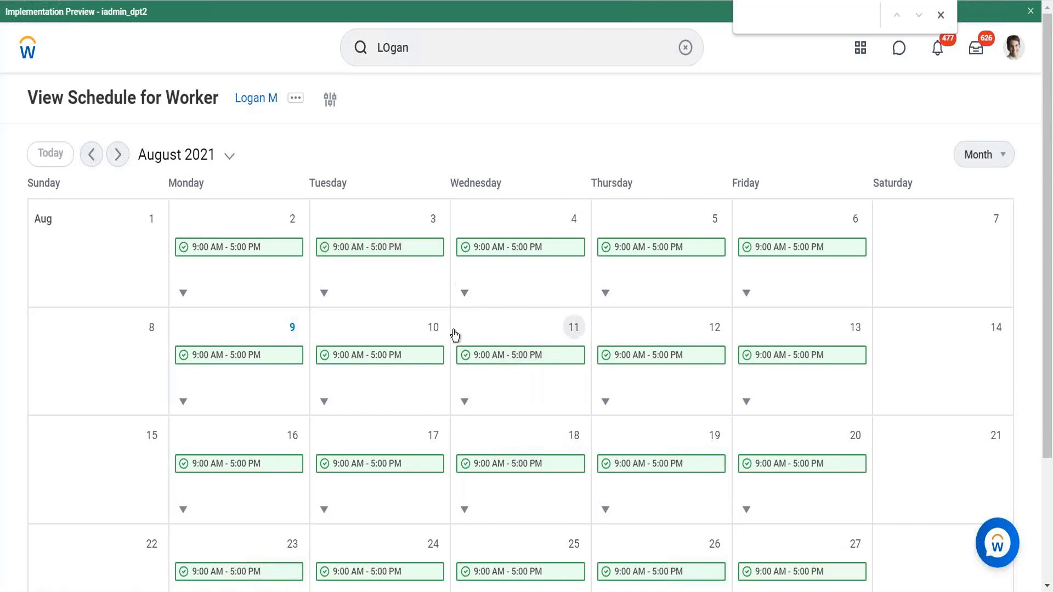
scroll(455, 334, "down", 2)
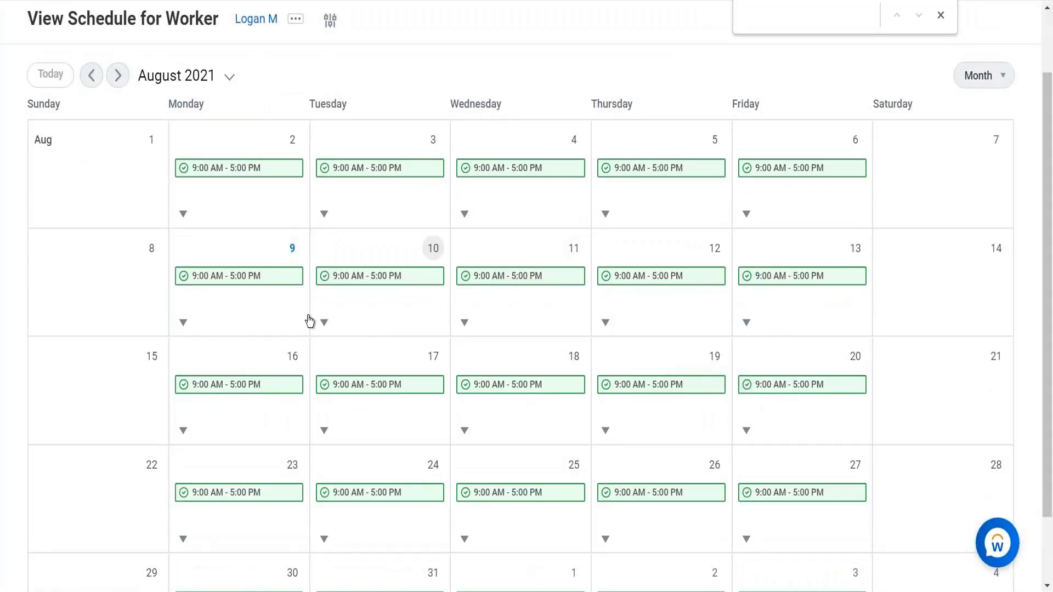
left_click(324, 322)
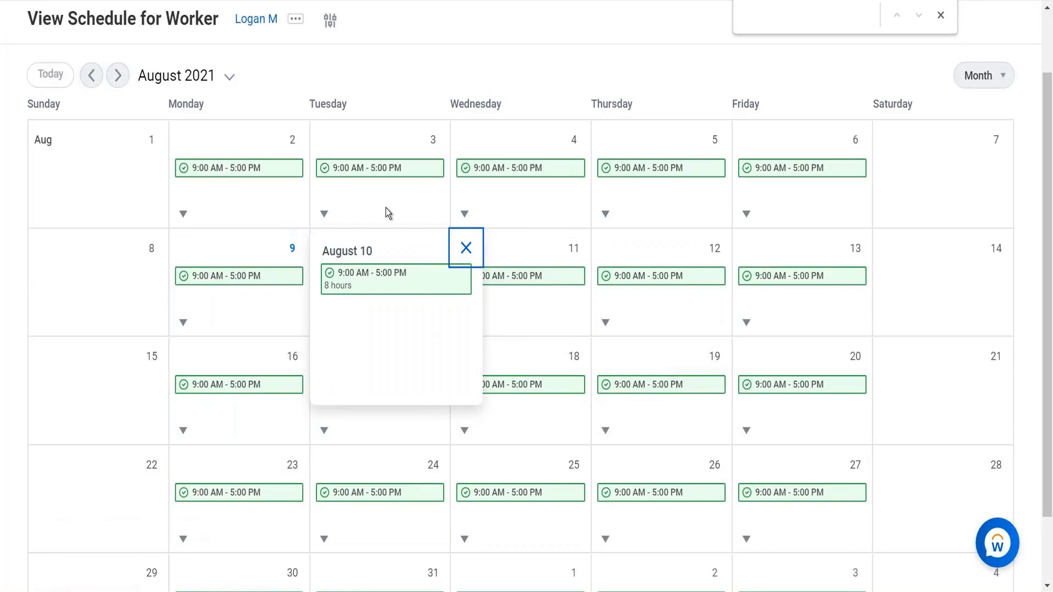
left_click(465, 248)
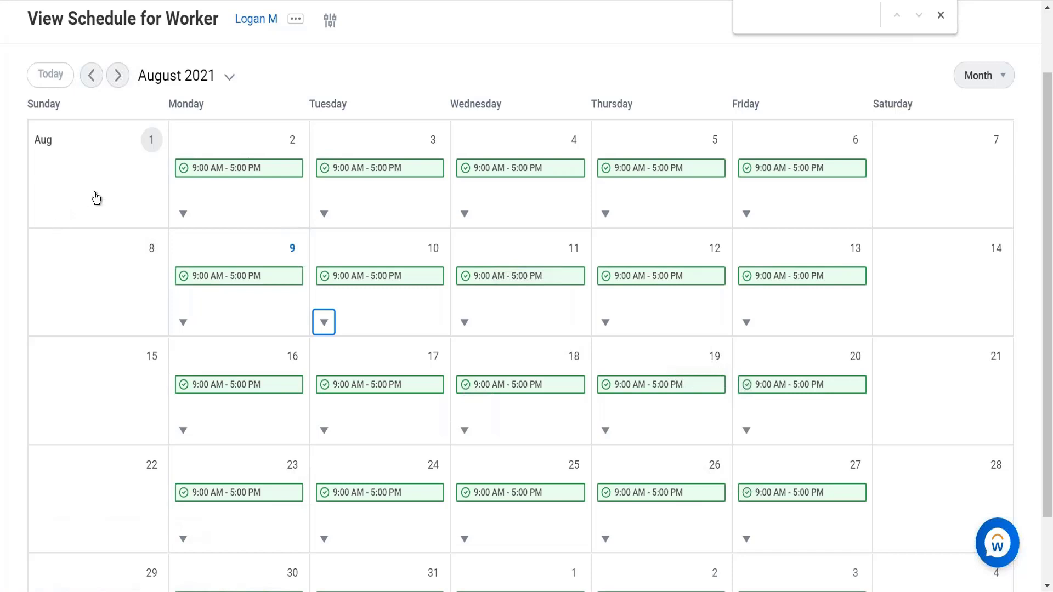
scroll(280, 199, "up", 2)
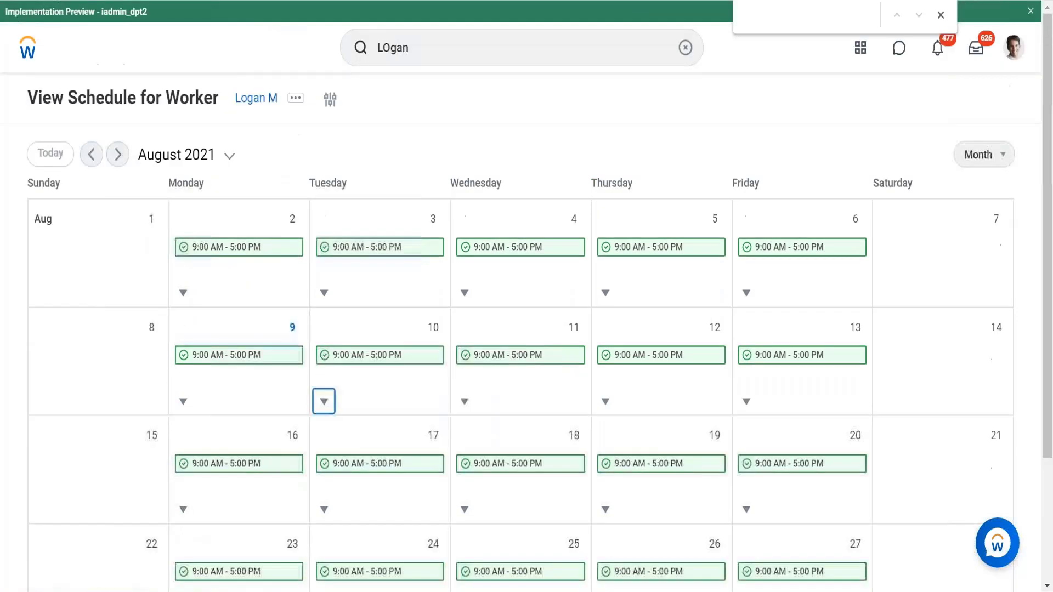
- Search for create work schedule and open the Create Work Schedule Calendar task
left_click(416, 49)
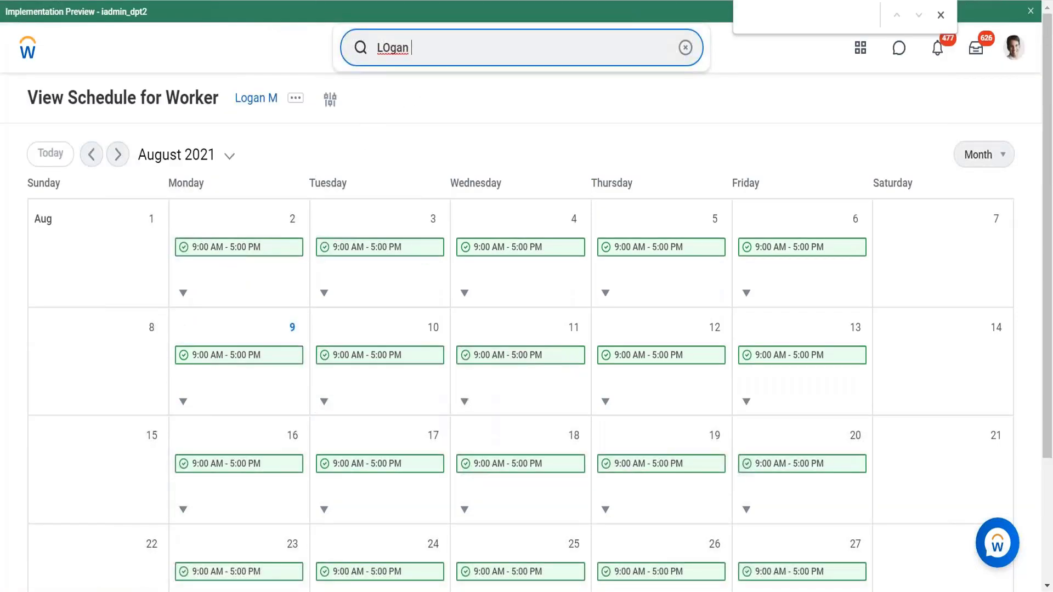
key("ctrl+a")
type("cr")
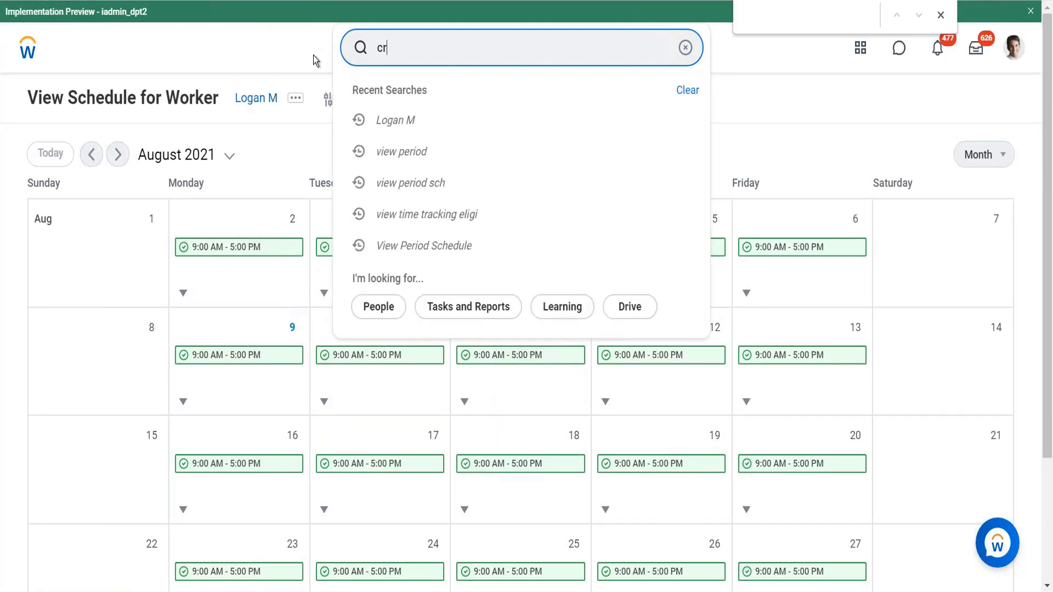
type("eate work schedule")
key("Return")
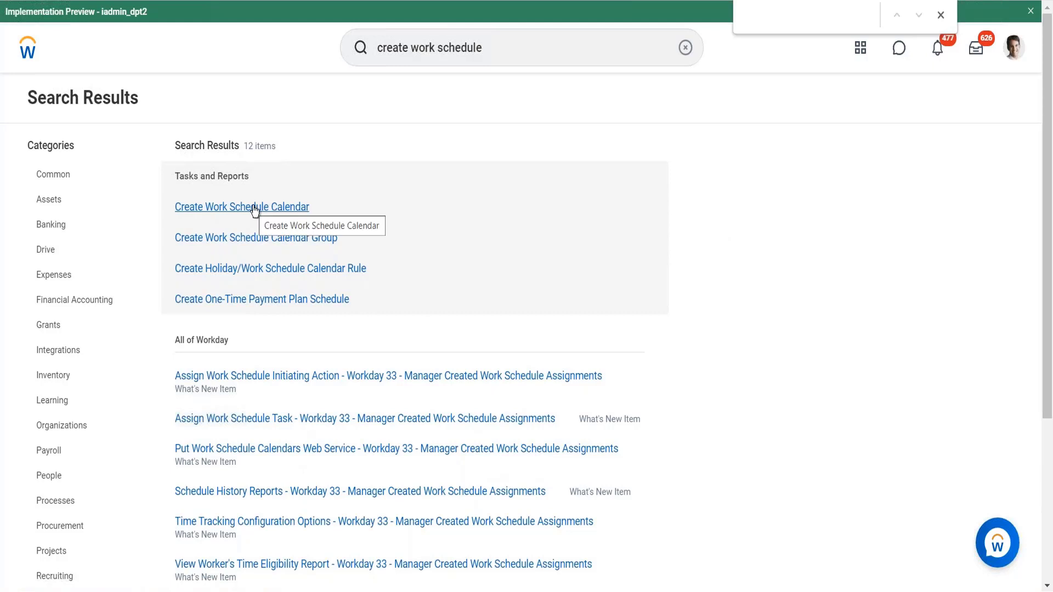
left_click(254, 208)
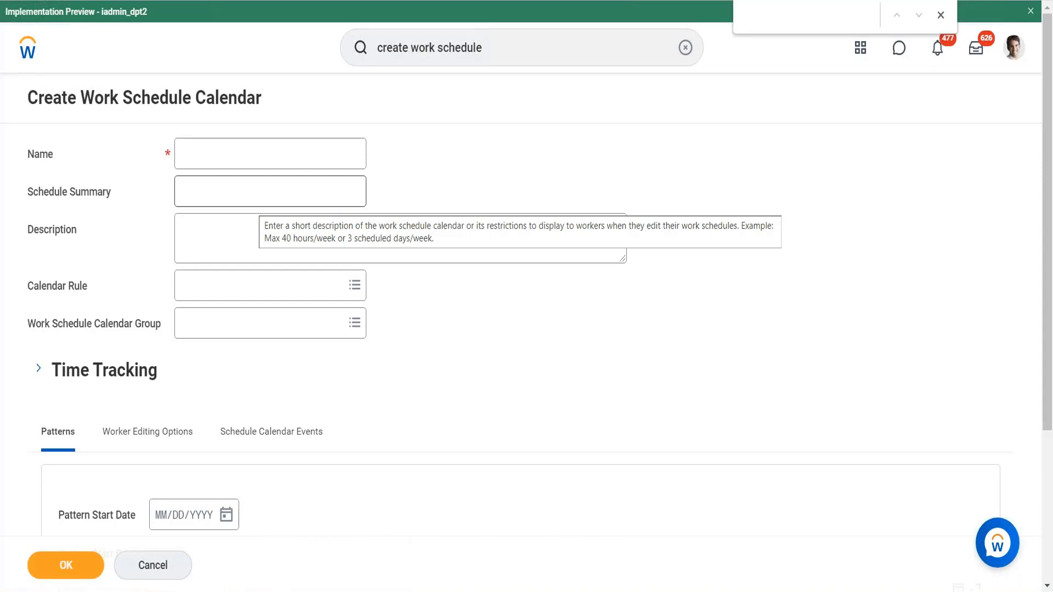
- Name the new work schedule calendar INDIA M-F 51 hours
left_click(213, 144)
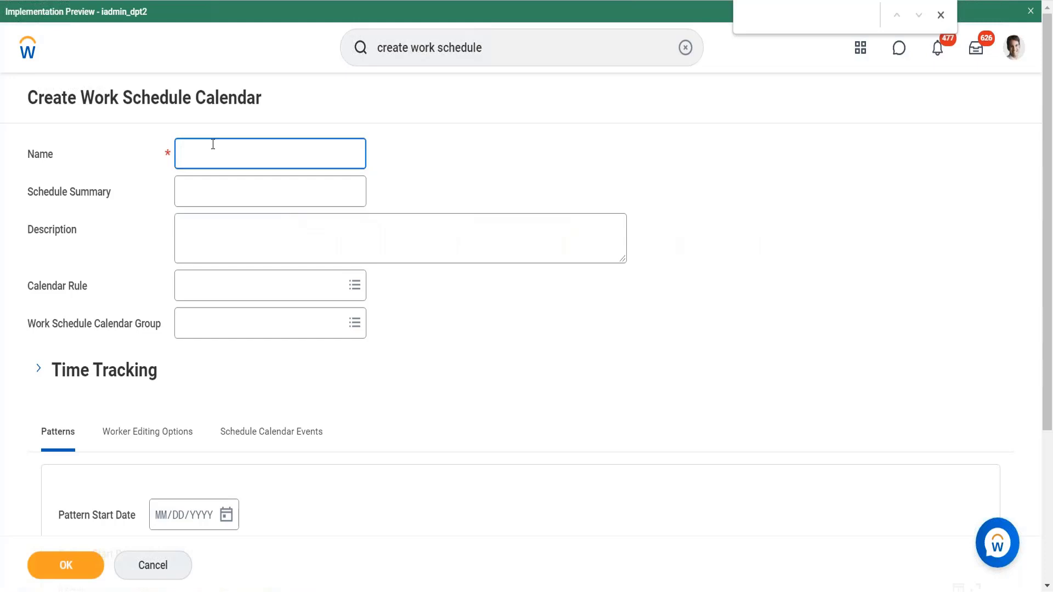
type("INDIA M-F 51 hours")
left_click(201, 192)
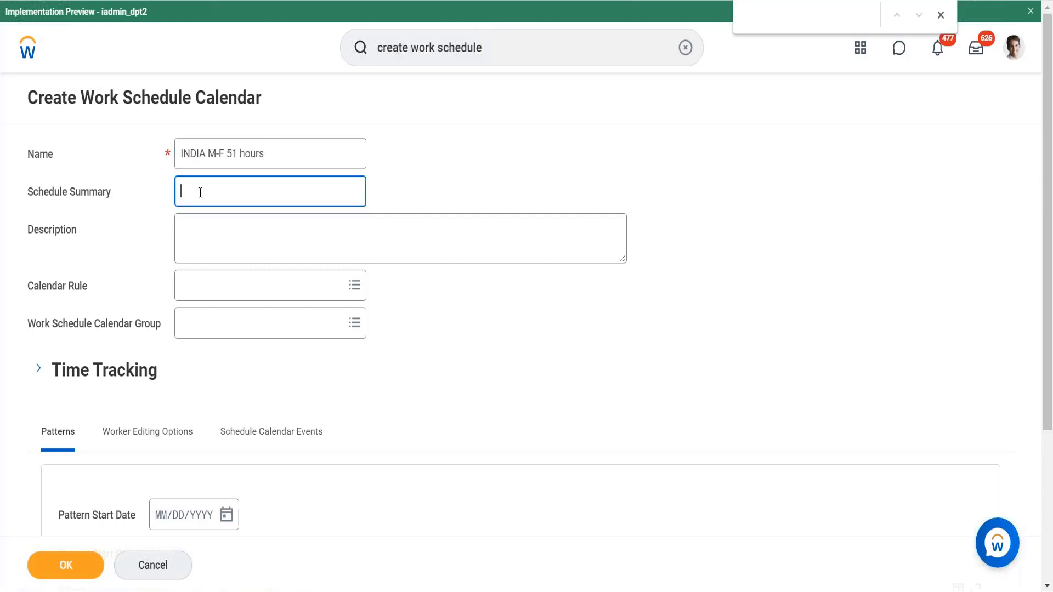
- Start creating a new Holiday/Work Schedule Calendar Rule from the calendar's Calendar Rule field
left_click(200, 288)
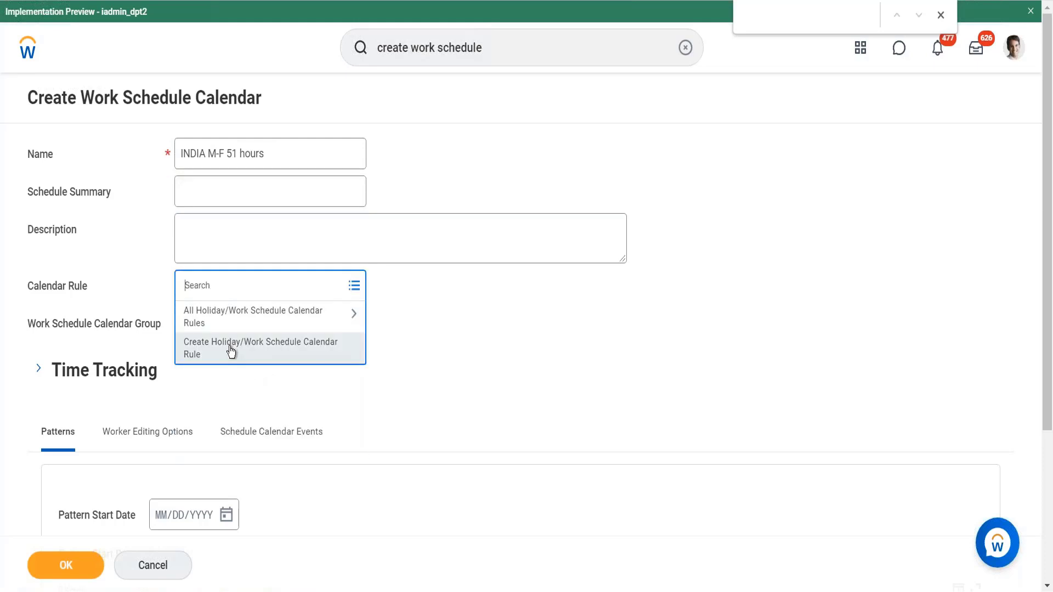
left_click(198, 354)
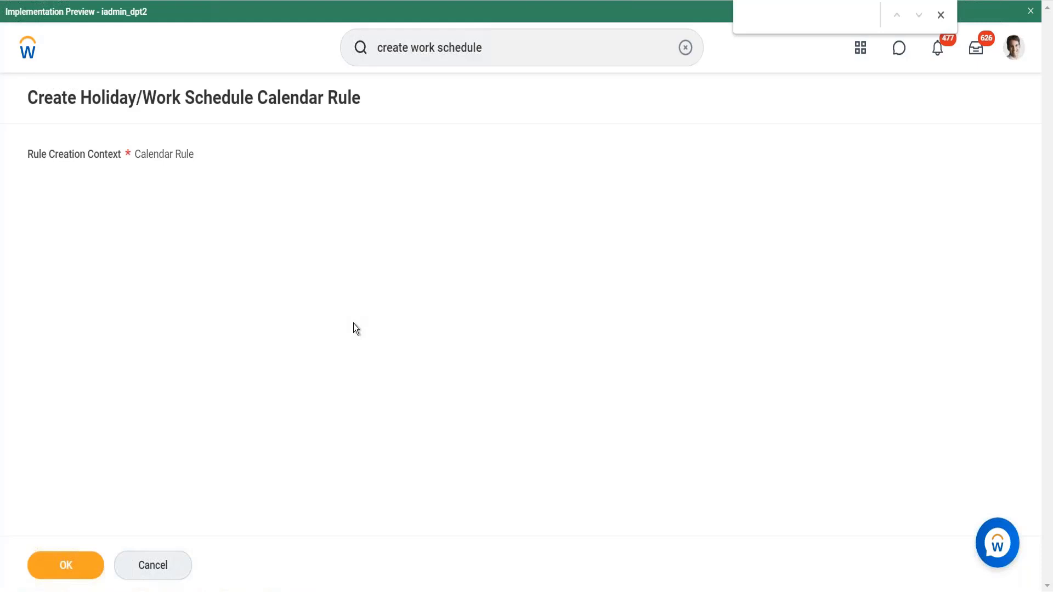
left_click(84, 566)
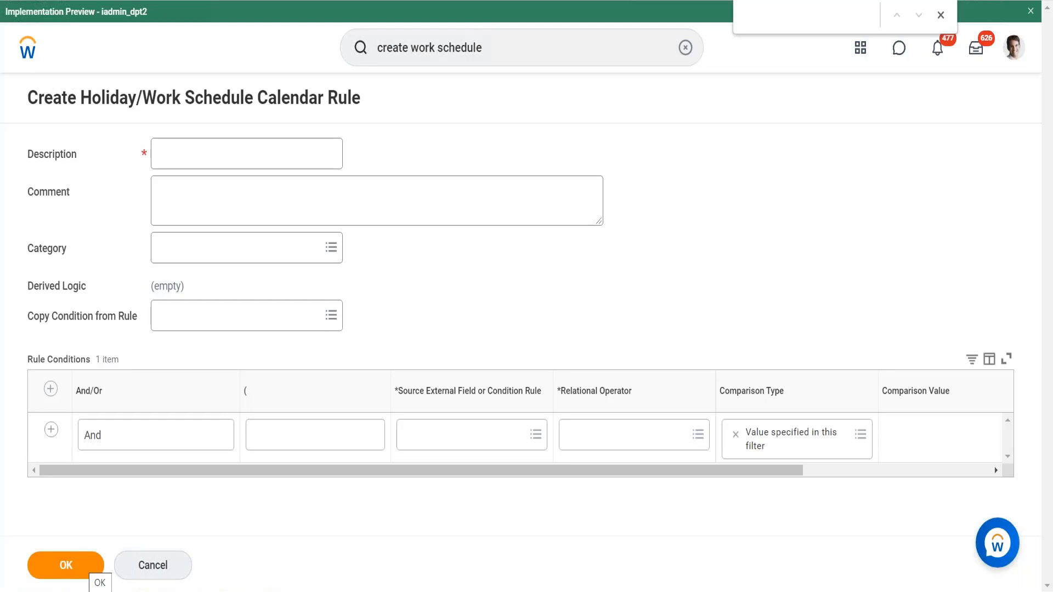
- Enter the rule description India Work Schedule - MF 51 Hours
left_click(259, 153)
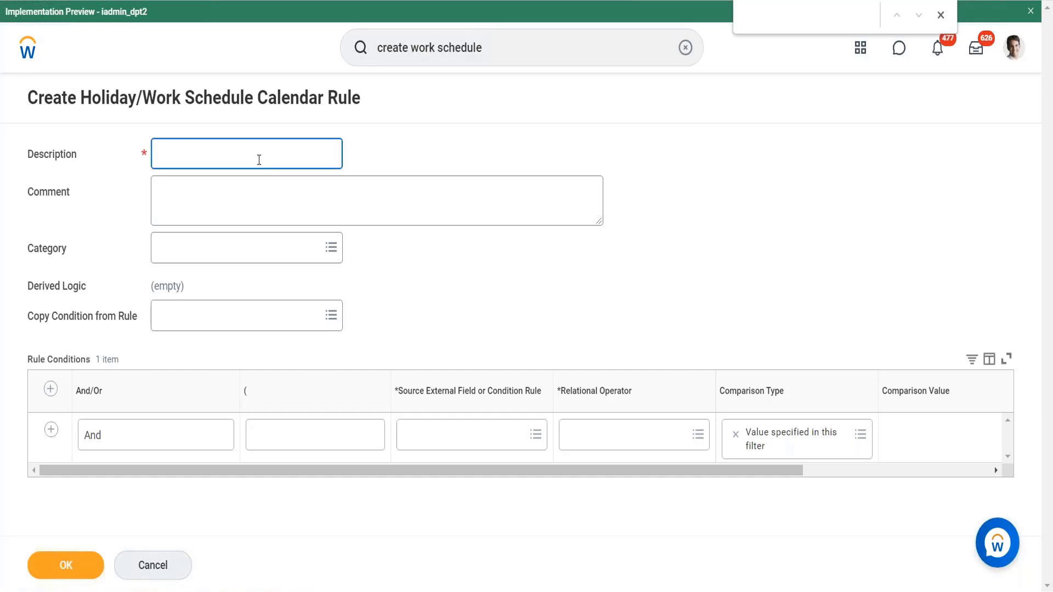
type("India Work Schedule - MF 4")
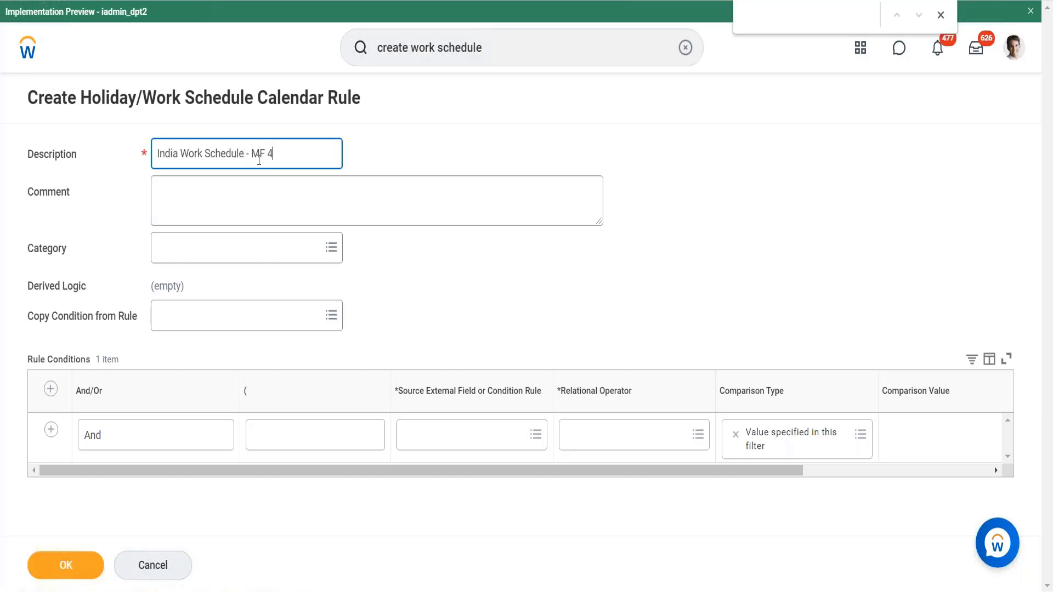
type(" n51")
key("BackSpace")
key("BackSpace")
key("BackSpace")
key("BackSpace")
type("51 Hours")
- Set the first rule condition's source field to Location Address - Country
left_click(443, 446)
type("Locatio")
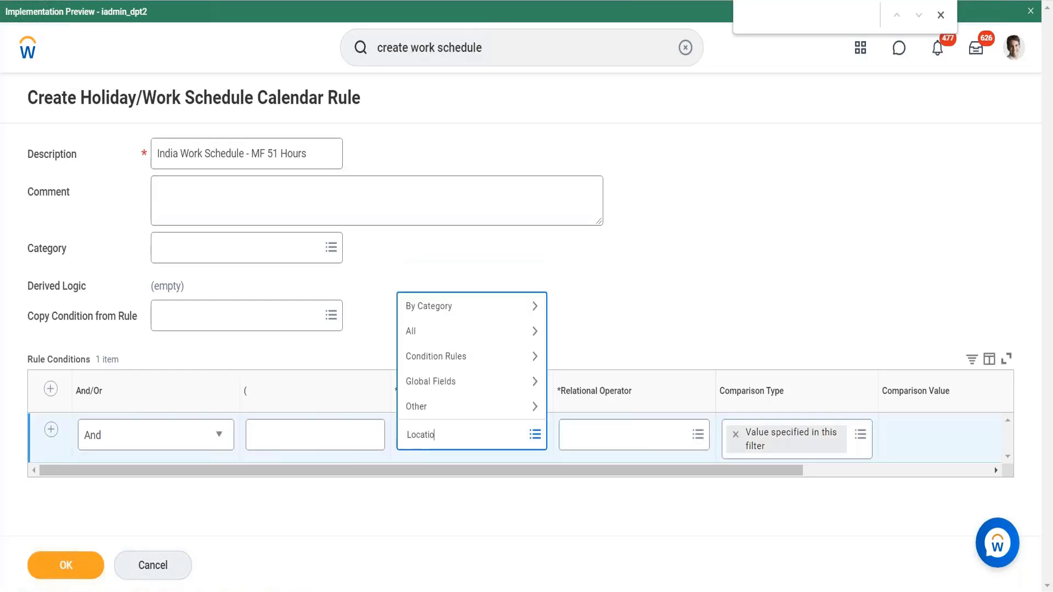
type("nn addre")
left_click(442, 434)
key("BackSpace")
type("ss")
key("Return")
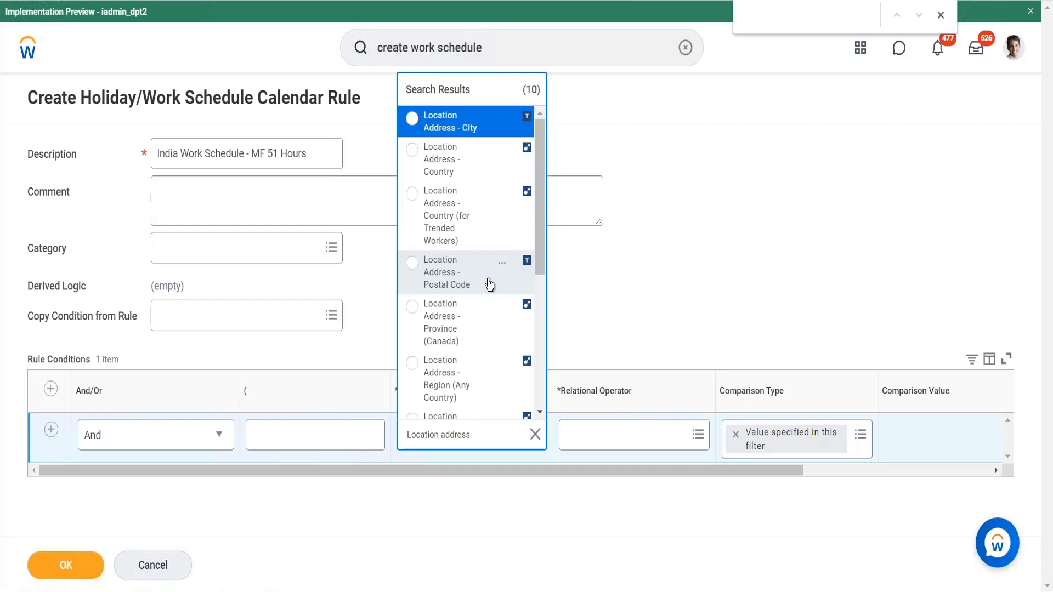
left_click_drag(488, 284, 473, 159)
left_click(473, 159)
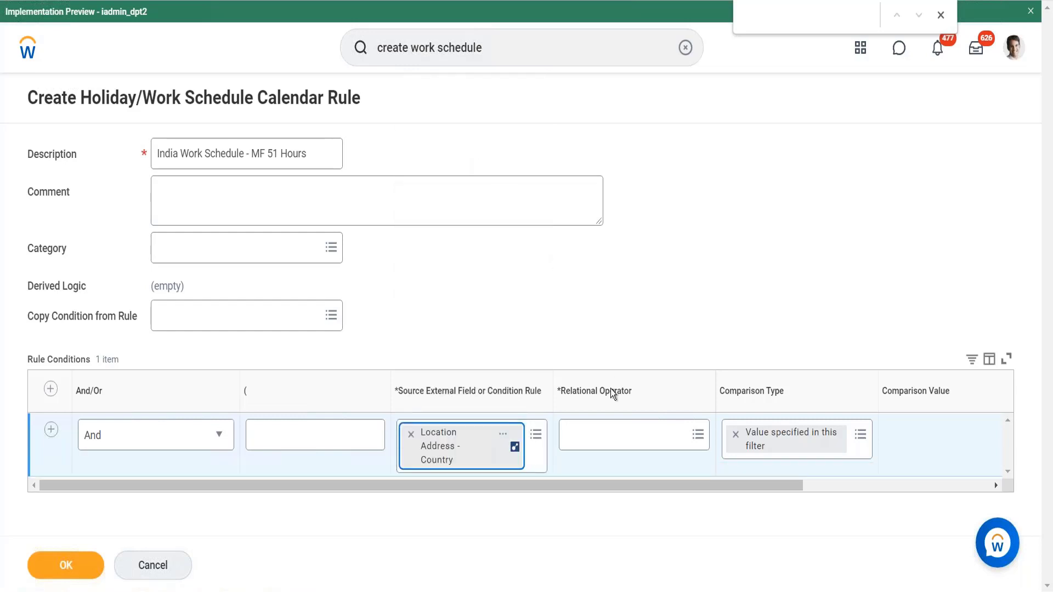
- Set the condition's relational operator to in the selection list and its comparison value to India
left_click(599, 436)
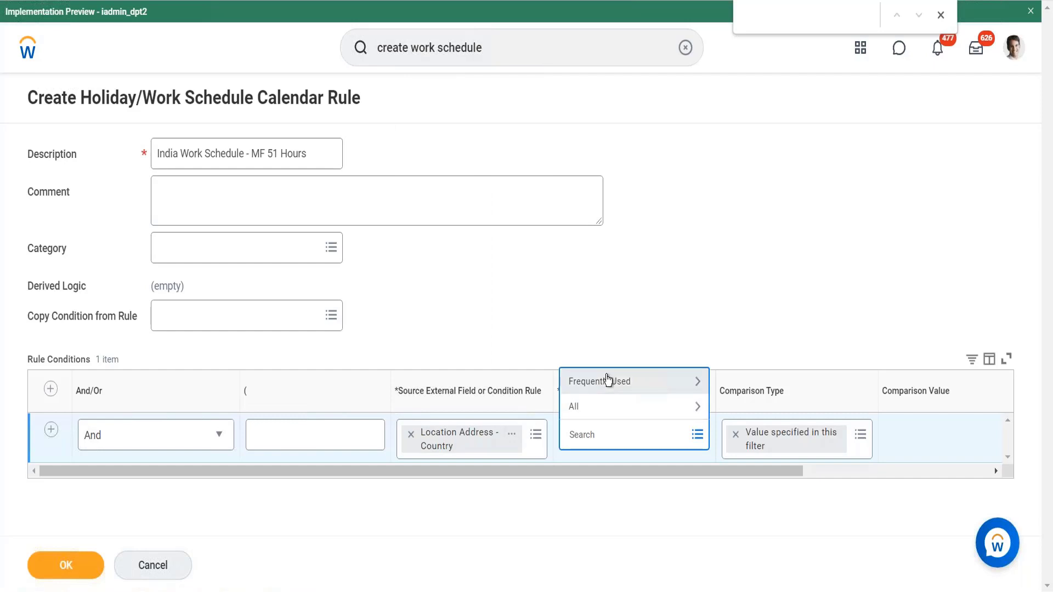
left_click(608, 387)
left_click(635, 333)
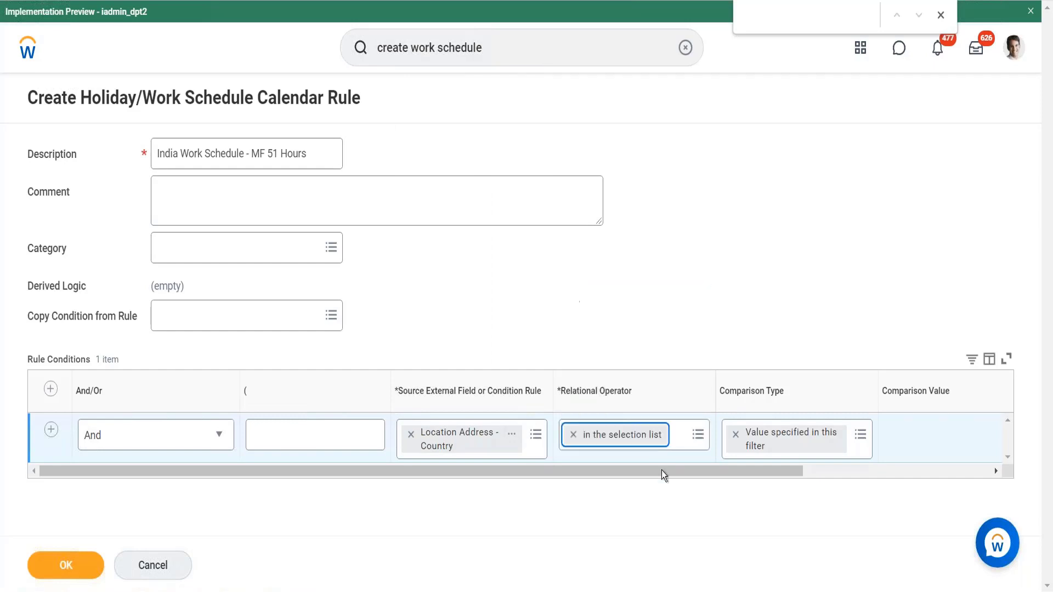
left_click_drag(693, 474, 785, 479)
left_click(880, 443)
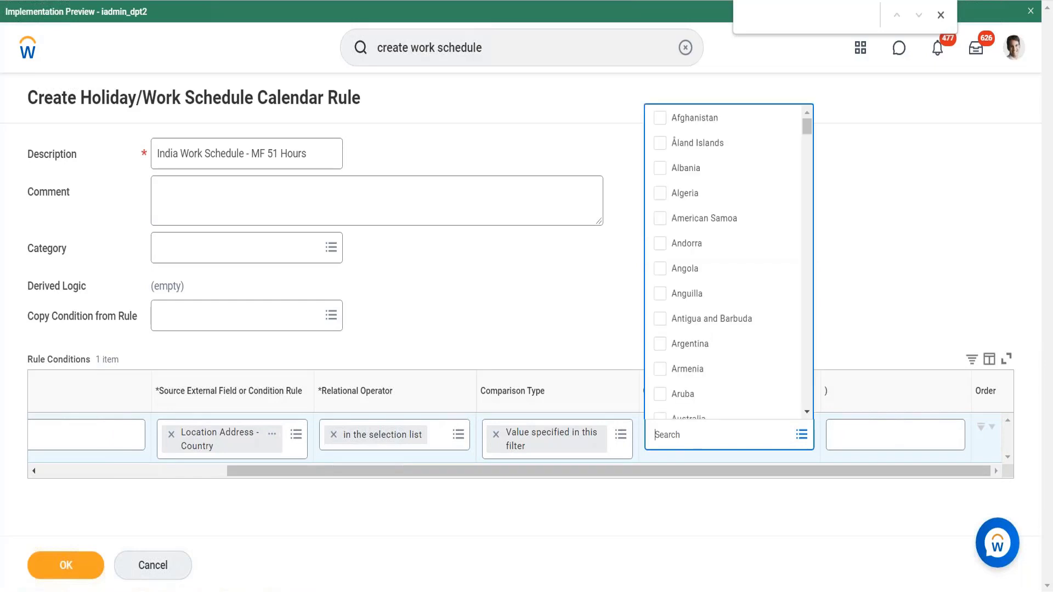
type("India")
key("Return")
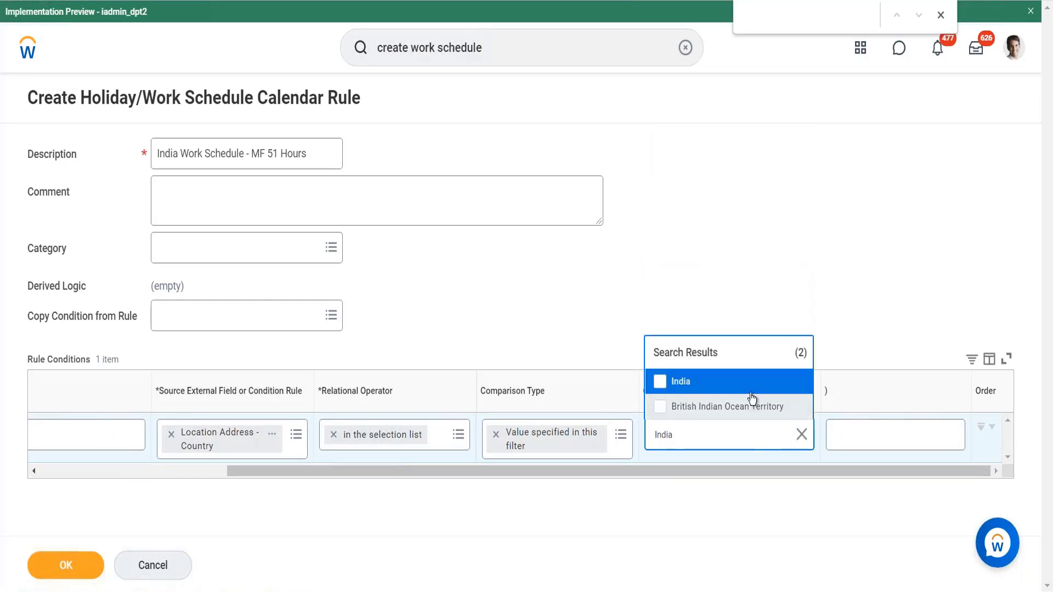
left_click(721, 386)
left_click(672, 485)
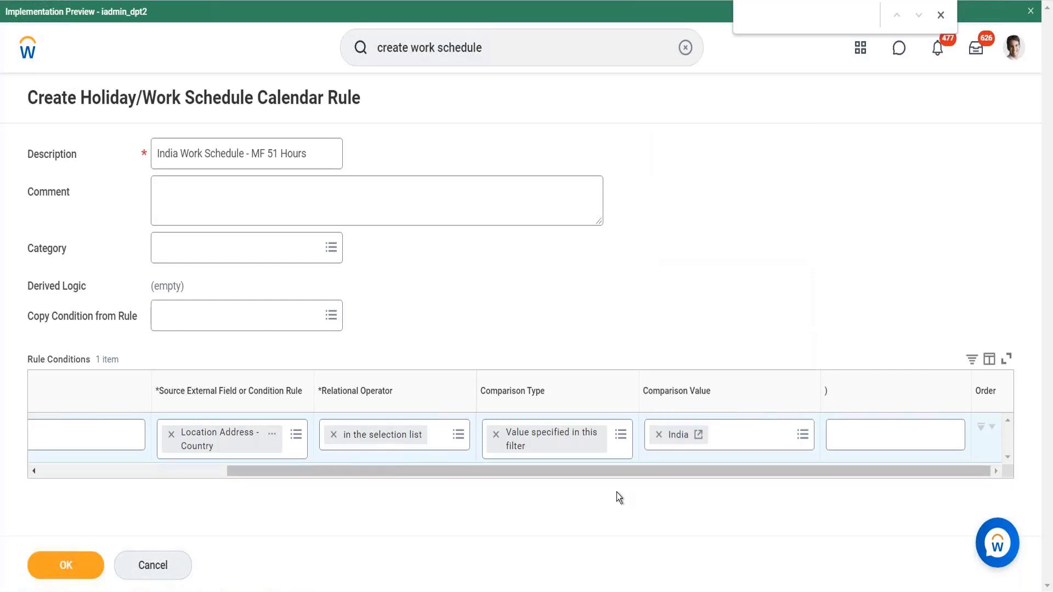
- Add a second rule condition whose source is the condition rule for employees at the Bangalore location
left_click_drag(596, 469, 1, 436)
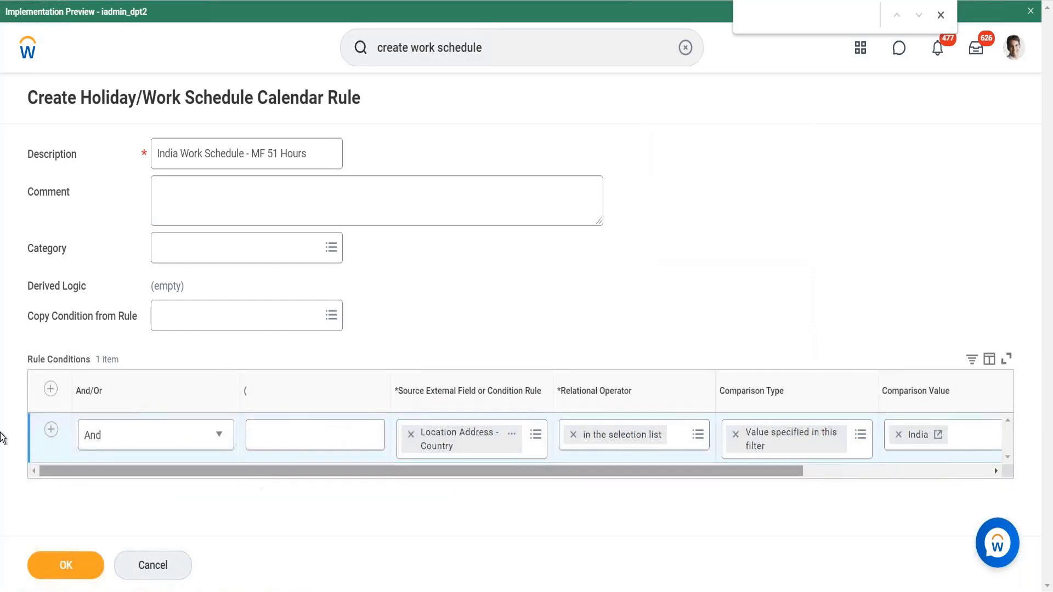
left_click(51, 431)
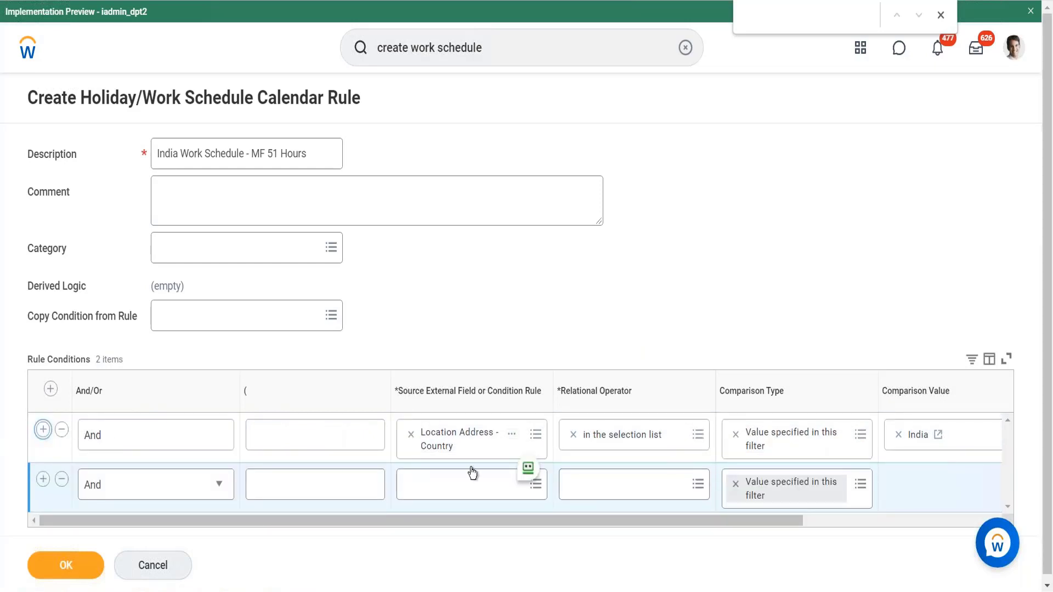
left_click(468, 485)
type("Ci")
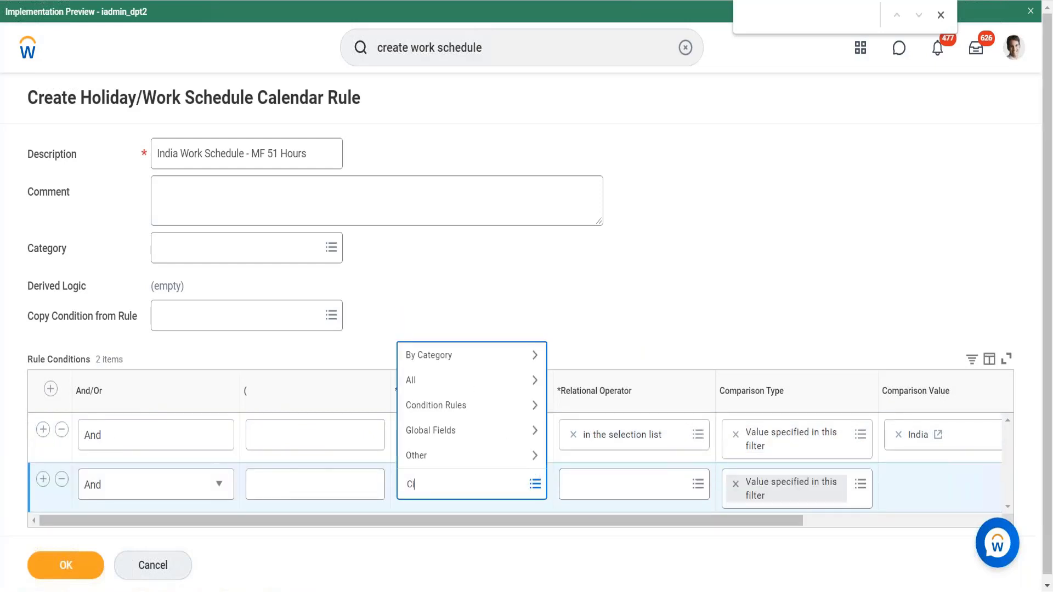
key("BackSpace")
key("BackSpace")
type("India")
key("Return")
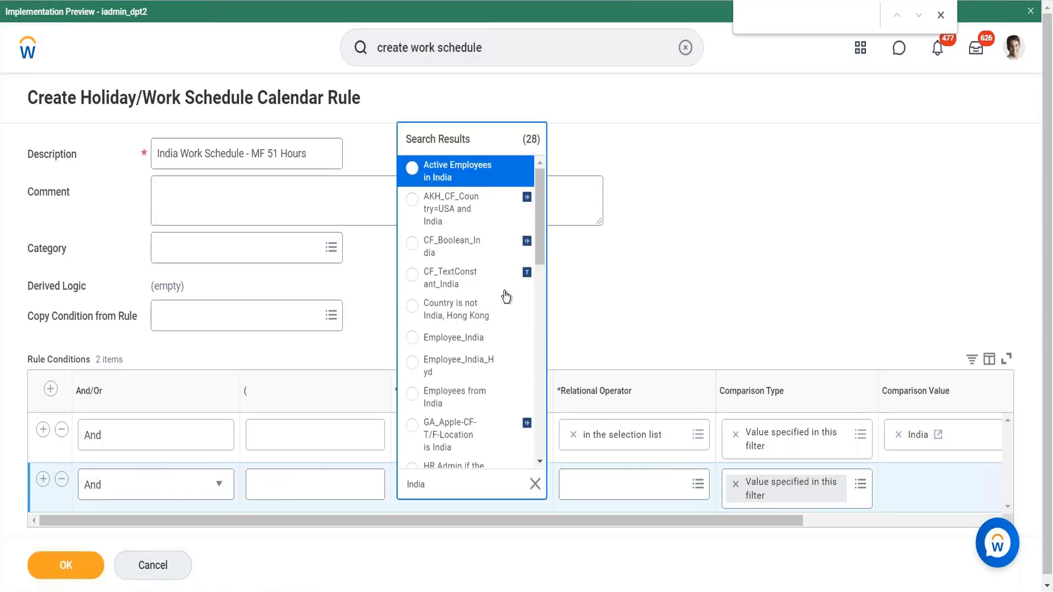
left_click_drag(544, 211, 541, 287)
left_click_drag(433, 493, 370, 502)
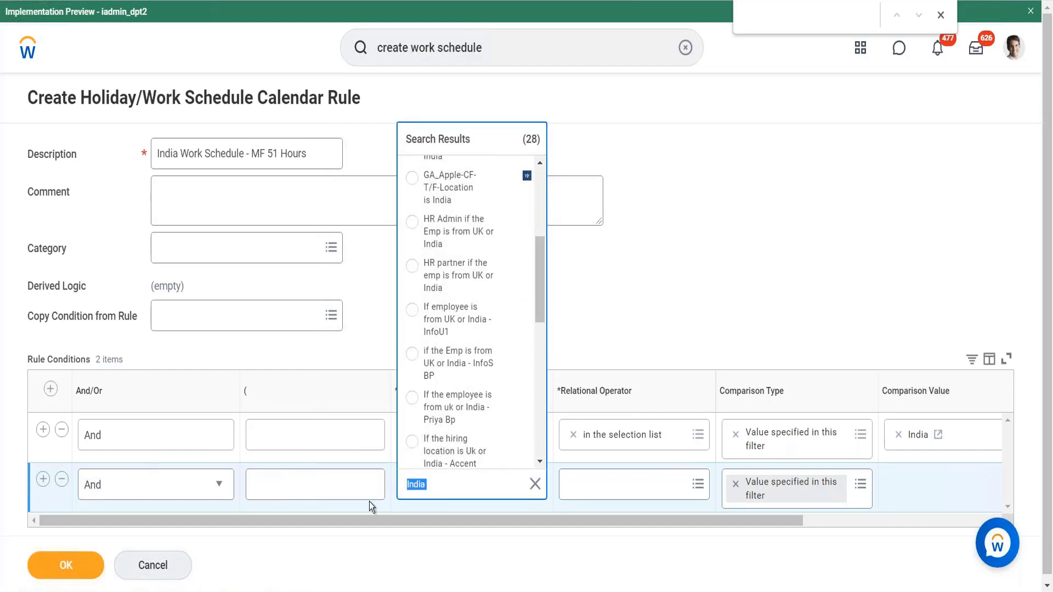
type("Chennai")
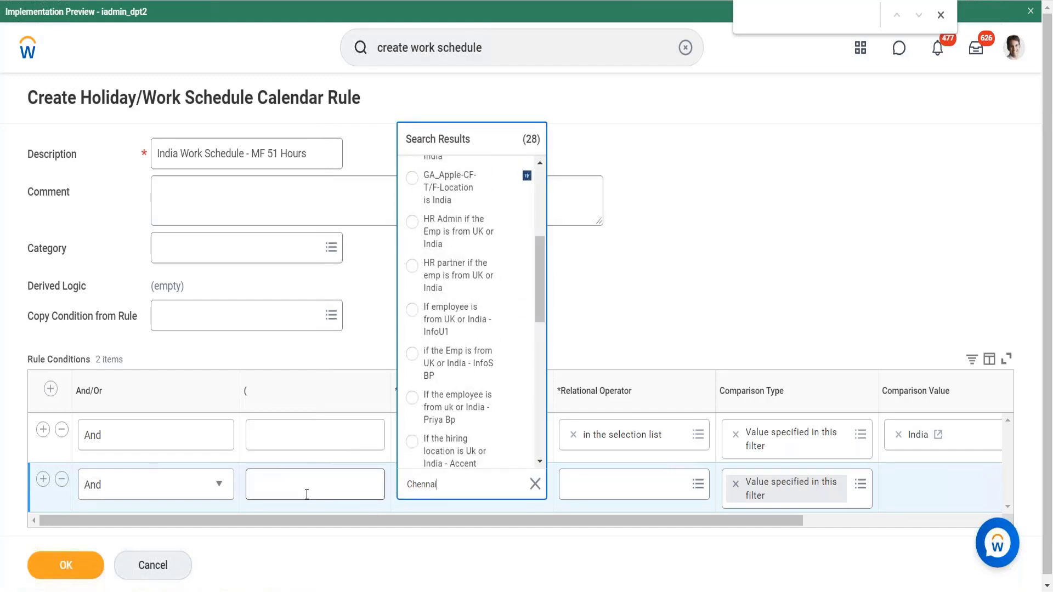
key("Return")
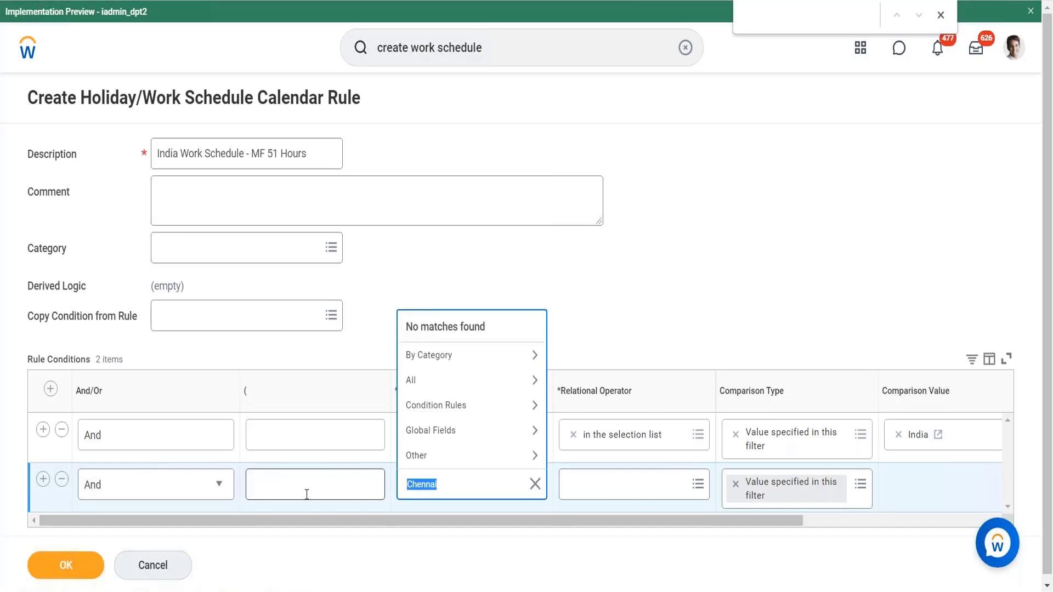
key("BackSpace")
type("Bangalore")
key("Return")
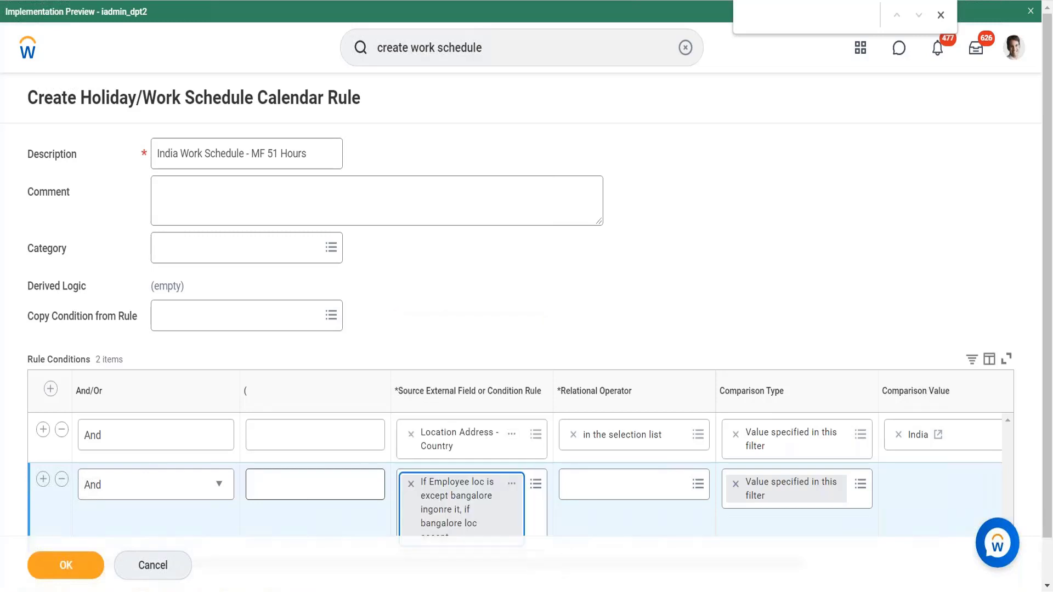
- Set the second condition's operator to equal to with a checked comparison value, and save the calendar rule
scroll(502, 421, "down", 1)
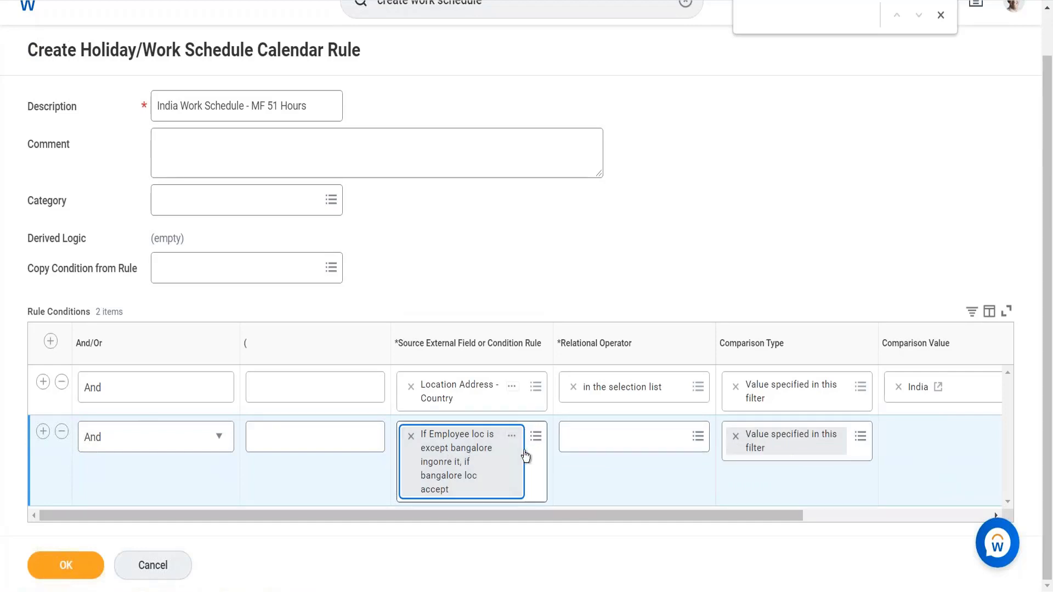
left_click(603, 442)
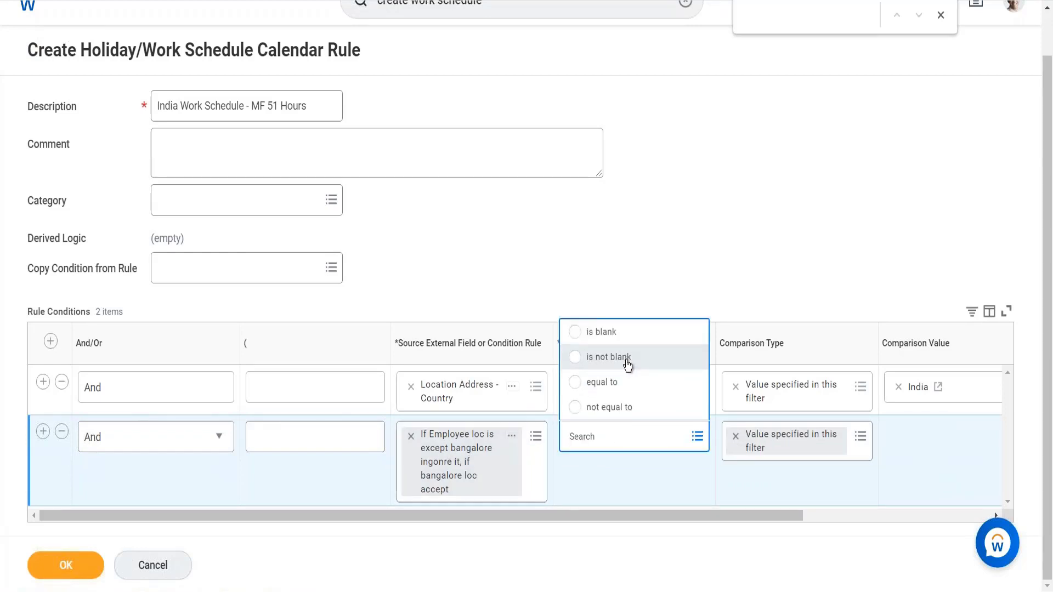
left_click(604, 382)
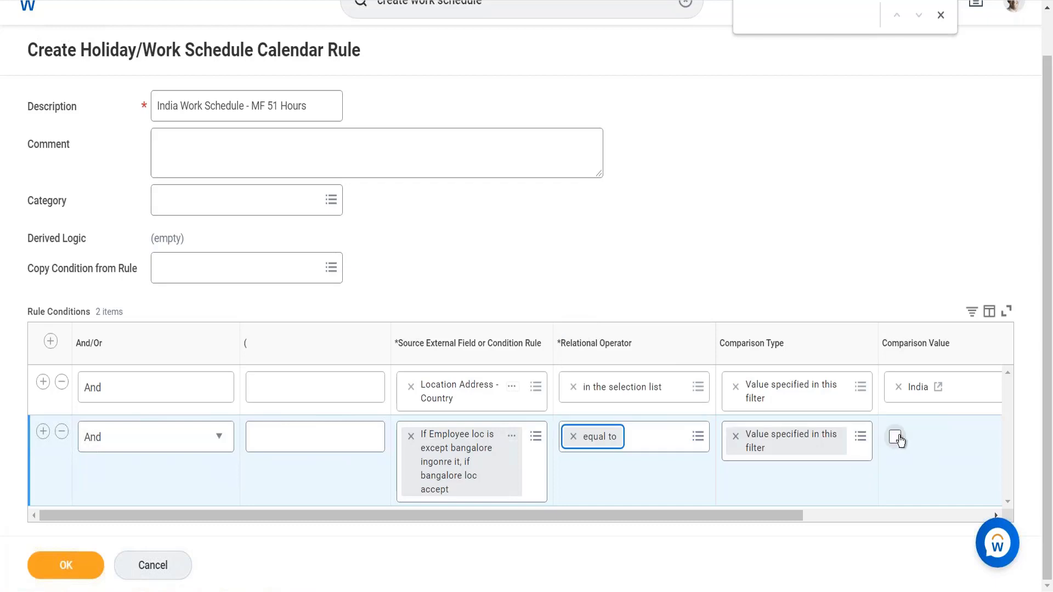
left_click(896, 438)
left_click(81, 555)
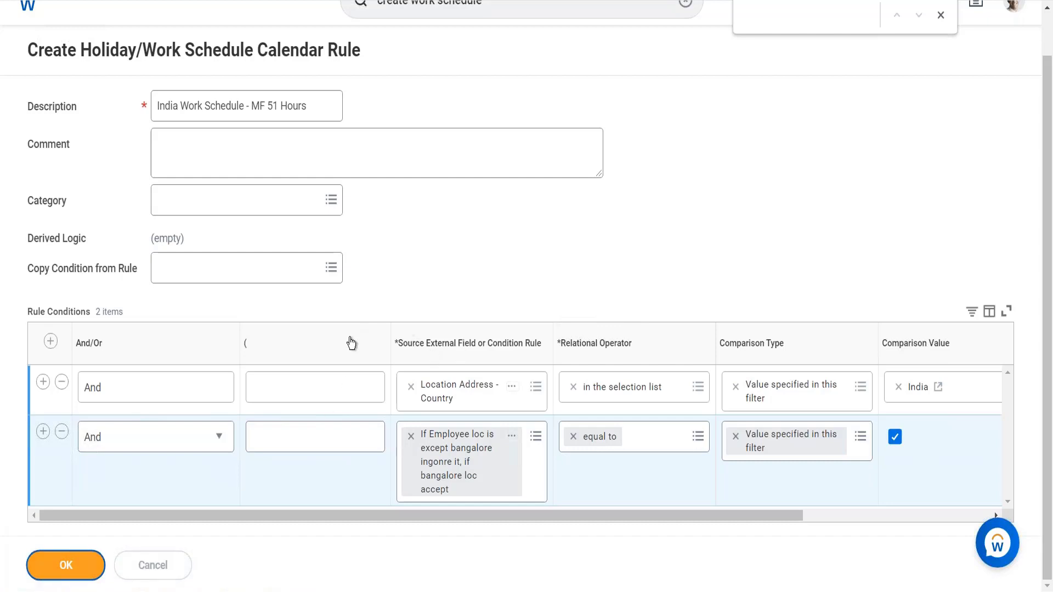
- Expand the Time Tracking section of the work schedule calendar
scroll(268, 470, "down", 4)
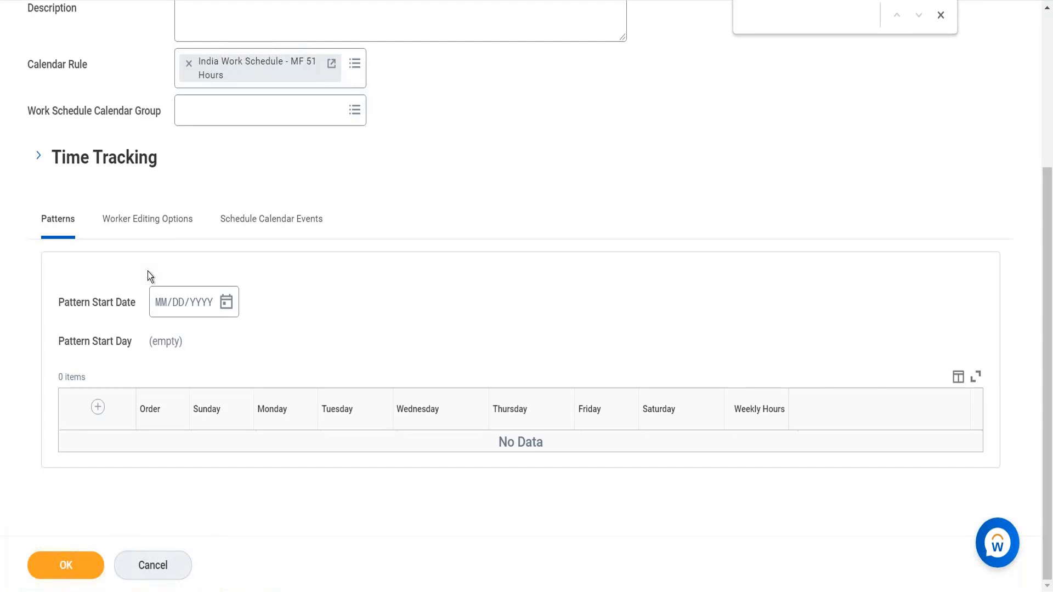
scroll(257, 181, "up", 4)
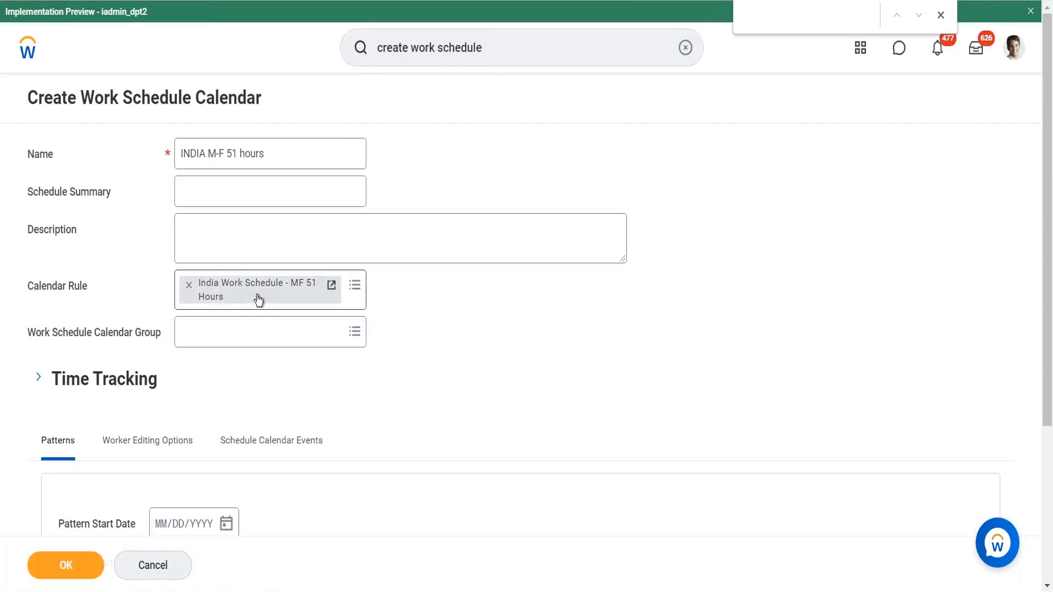
left_click(43, 380)
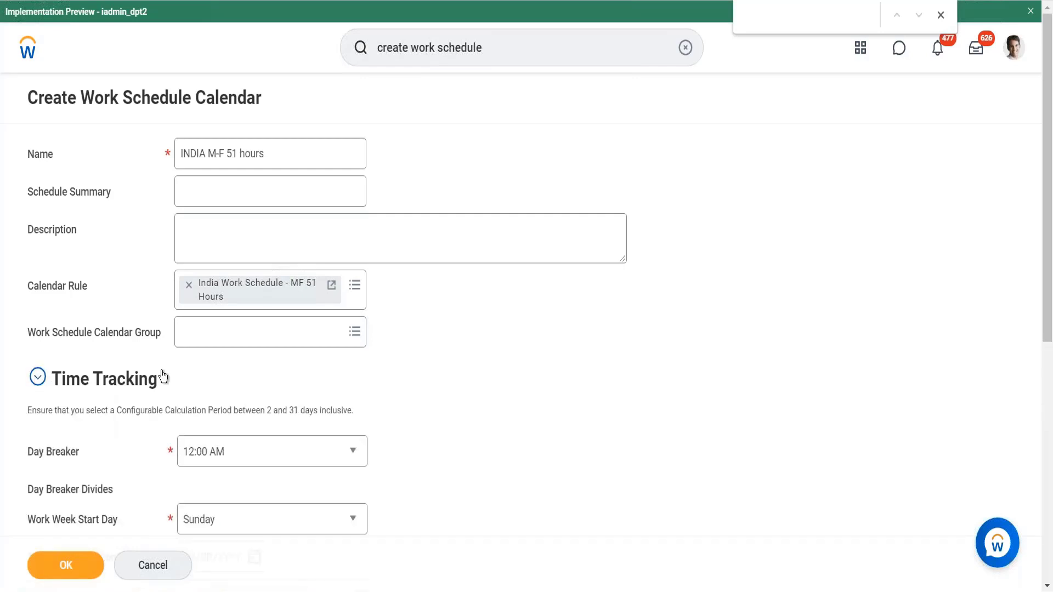
scroll(163, 377, "down", 3)
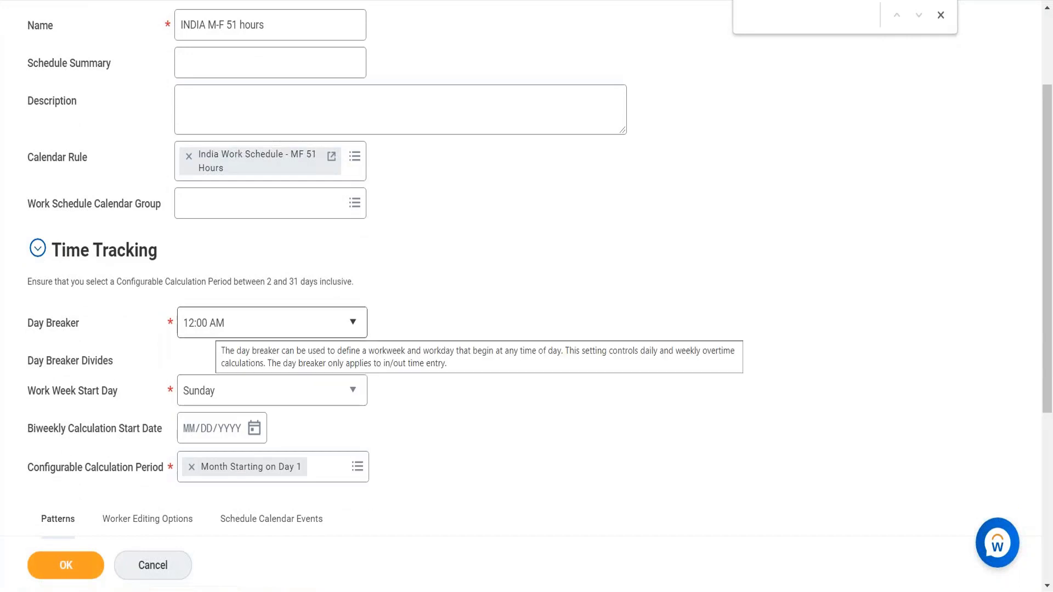
- Set the Work Week Start Day to Monday
left_click(247, 326)
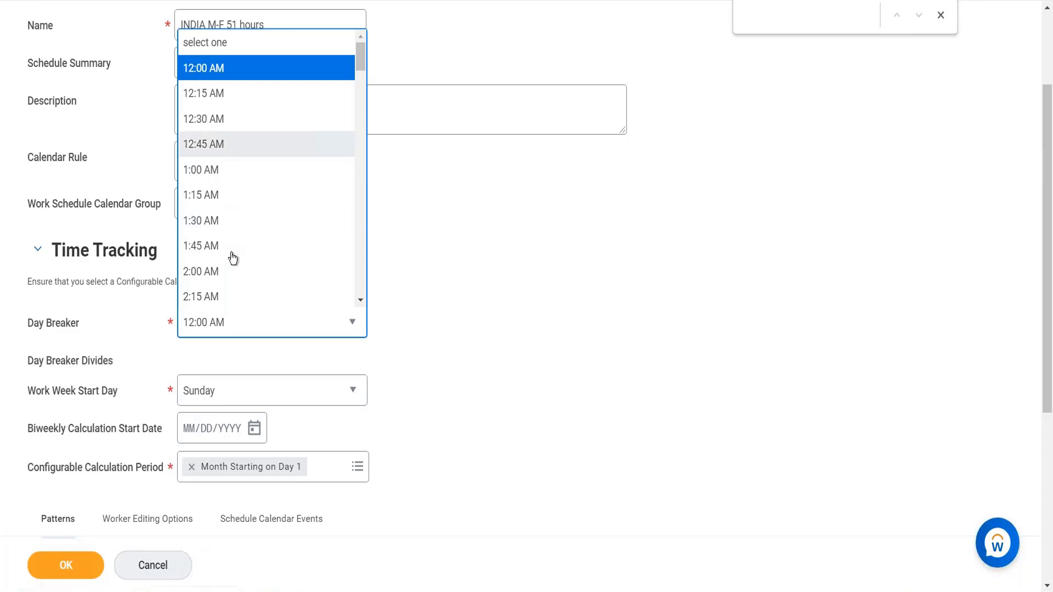
left_click(409, 294)
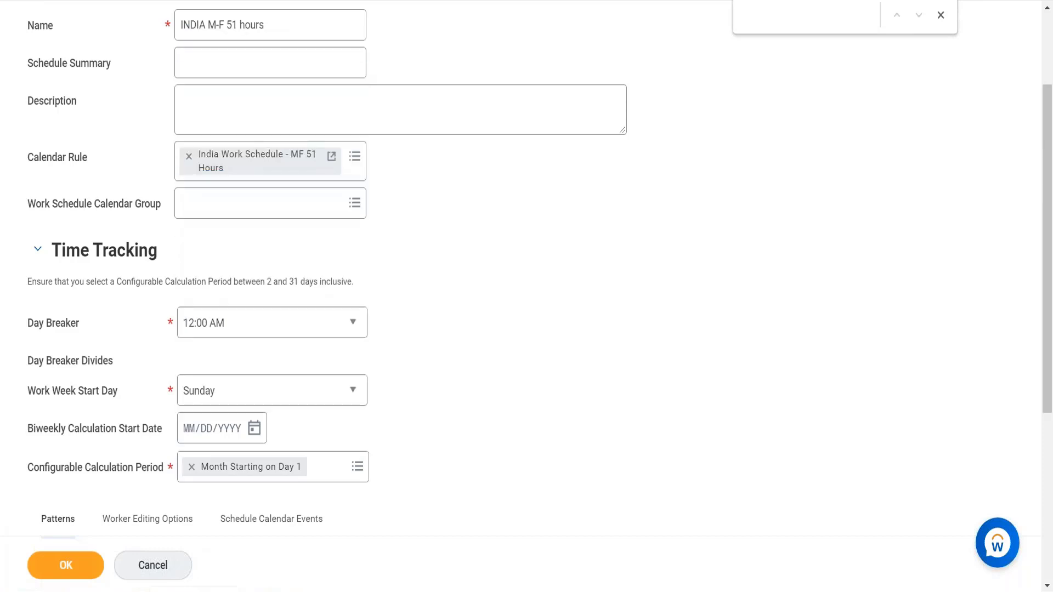
left_click(237, 406)
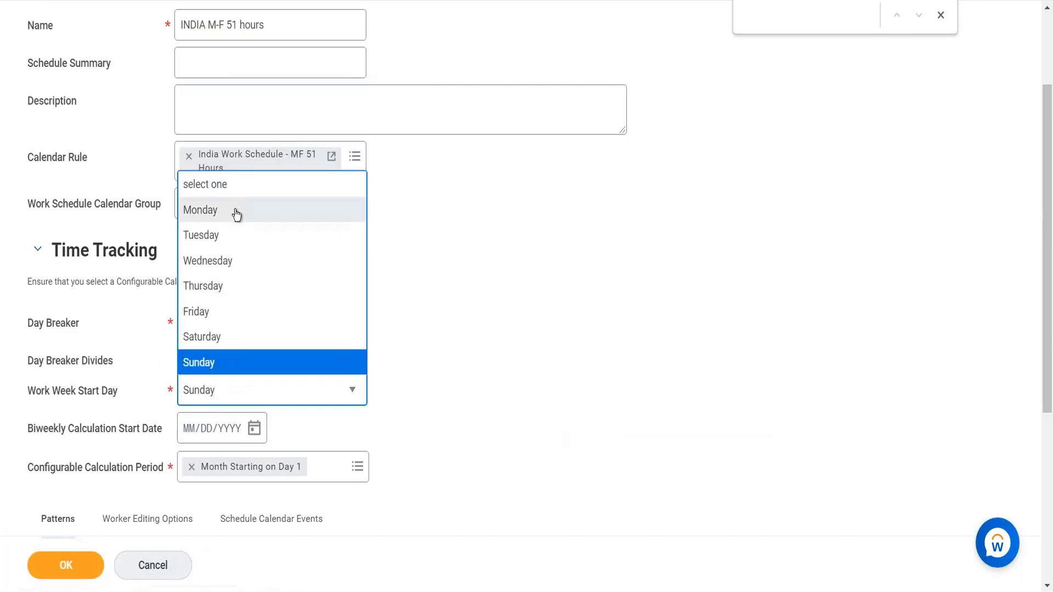
left_click(237, 211)
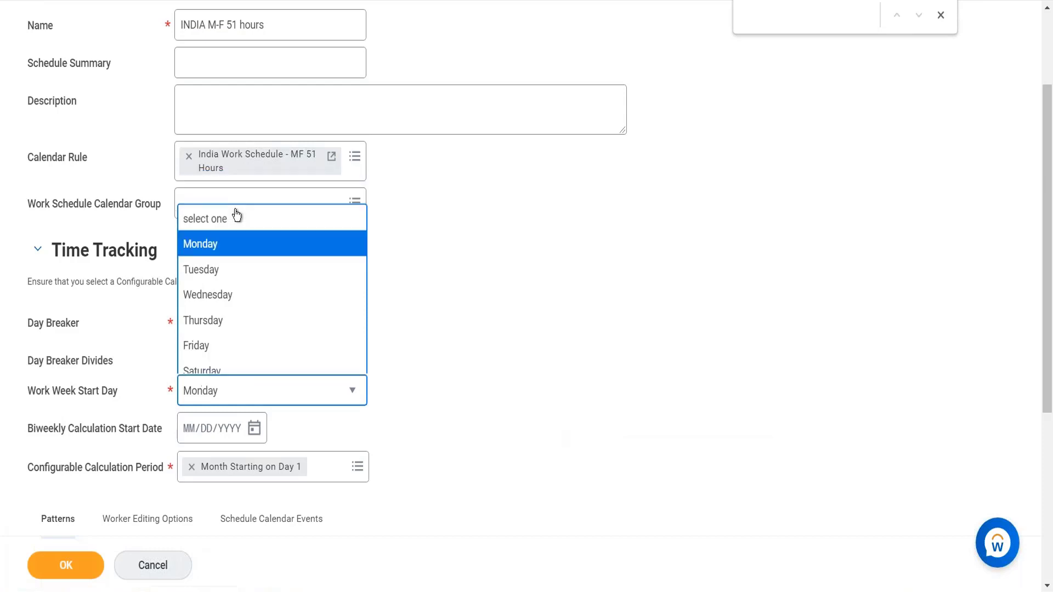
left_click(235, 398)
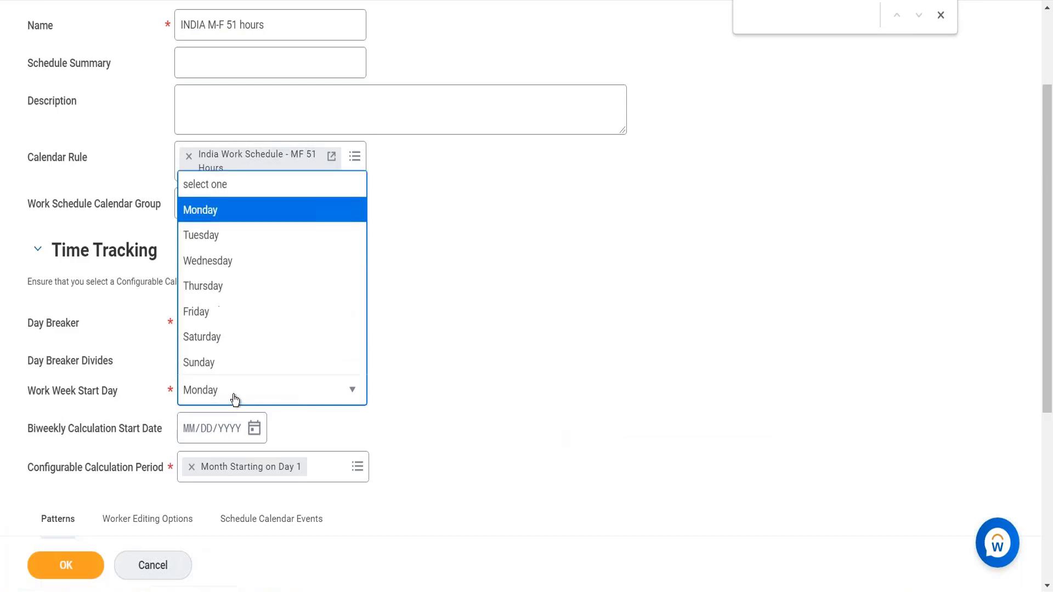
left_click(223, 362)
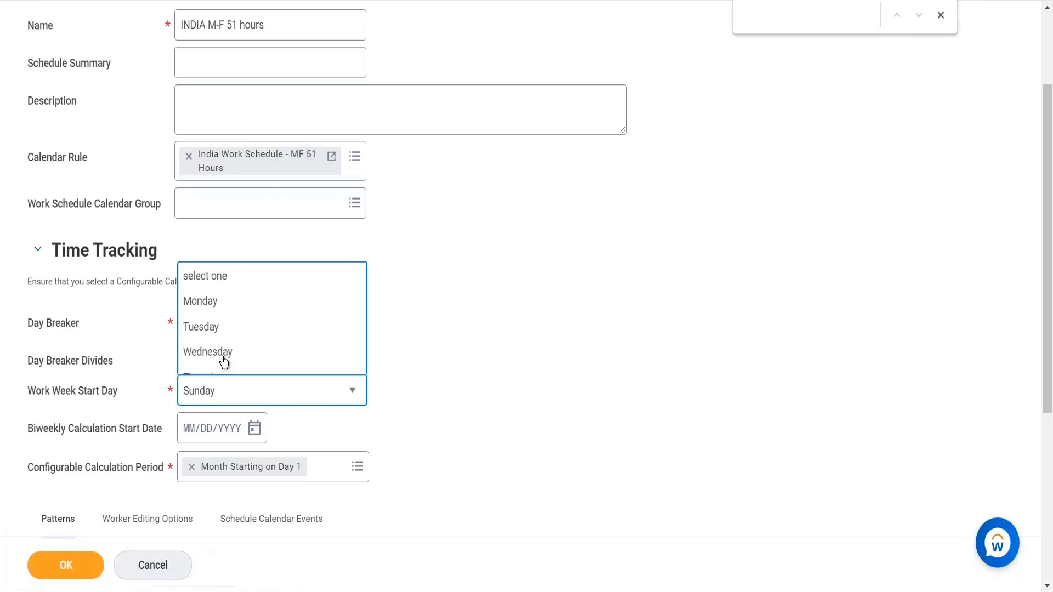
left_click(328, 391)
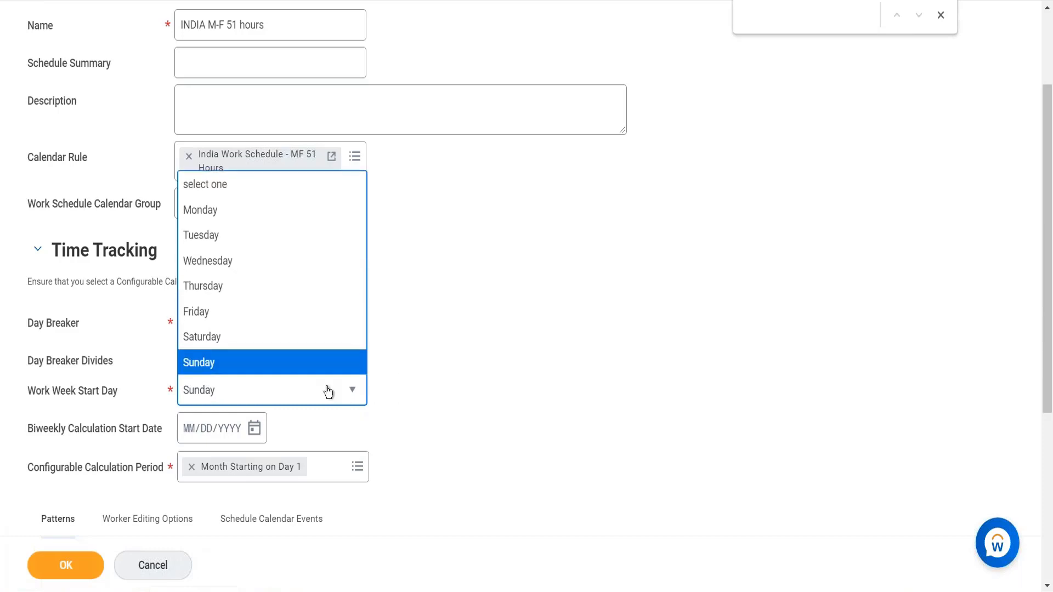
left_click(301, 367)
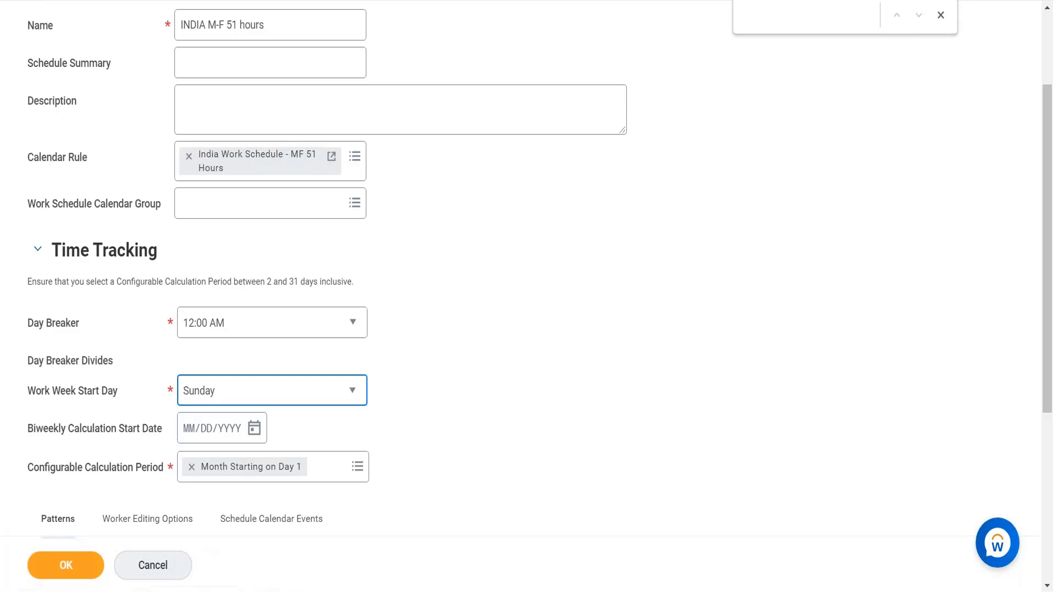
left_click(301, 390)
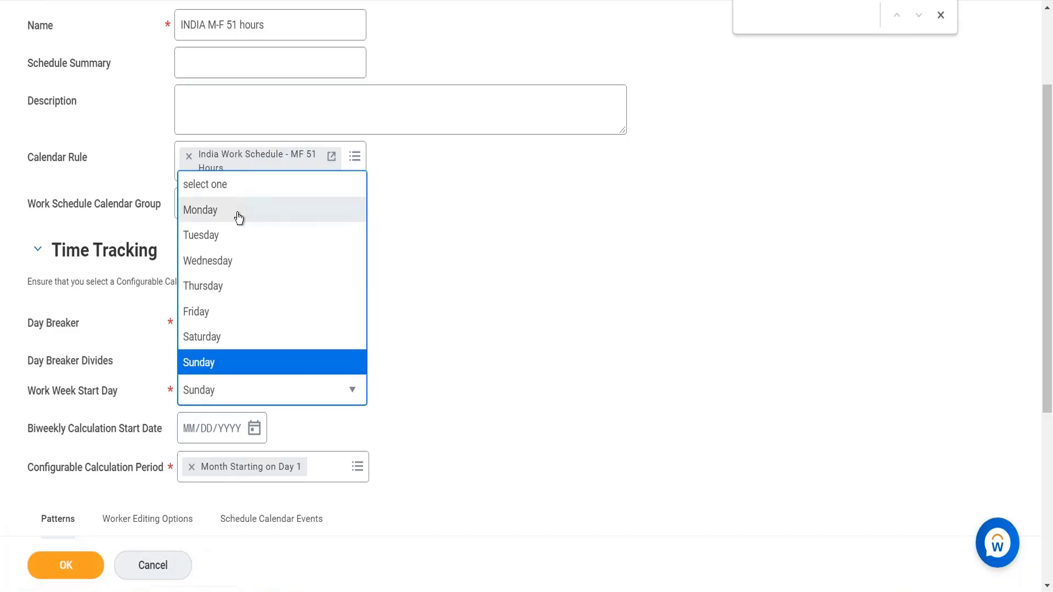
left_click(239, 214)
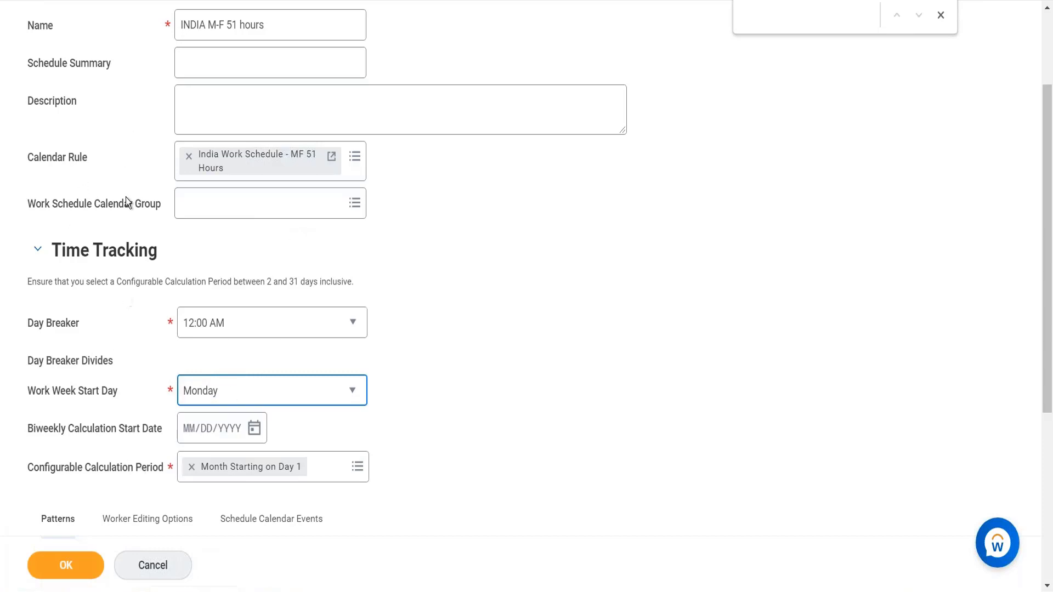
- Duplicate the browser tab and review the Time and Leave actions on the worker's profile
right_click(117, 1)
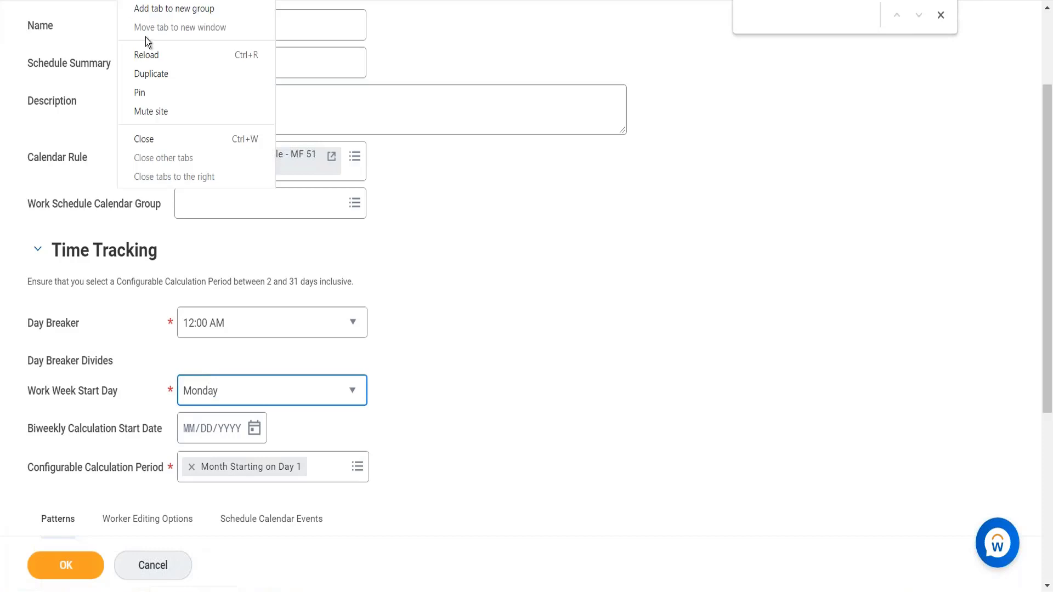
left_click(153, 80)
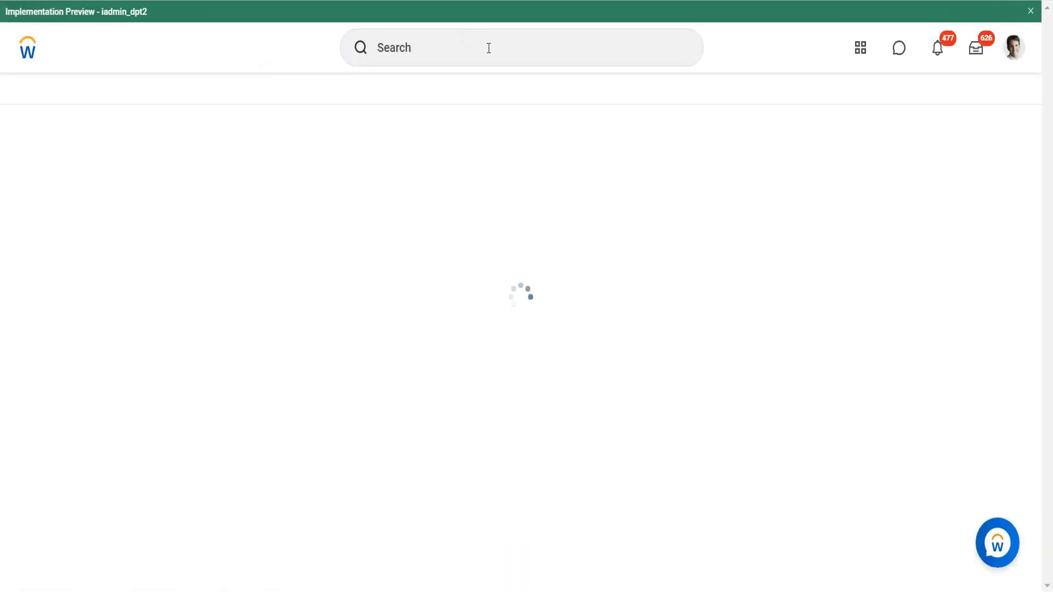
left_click(448, 55)
type("view")
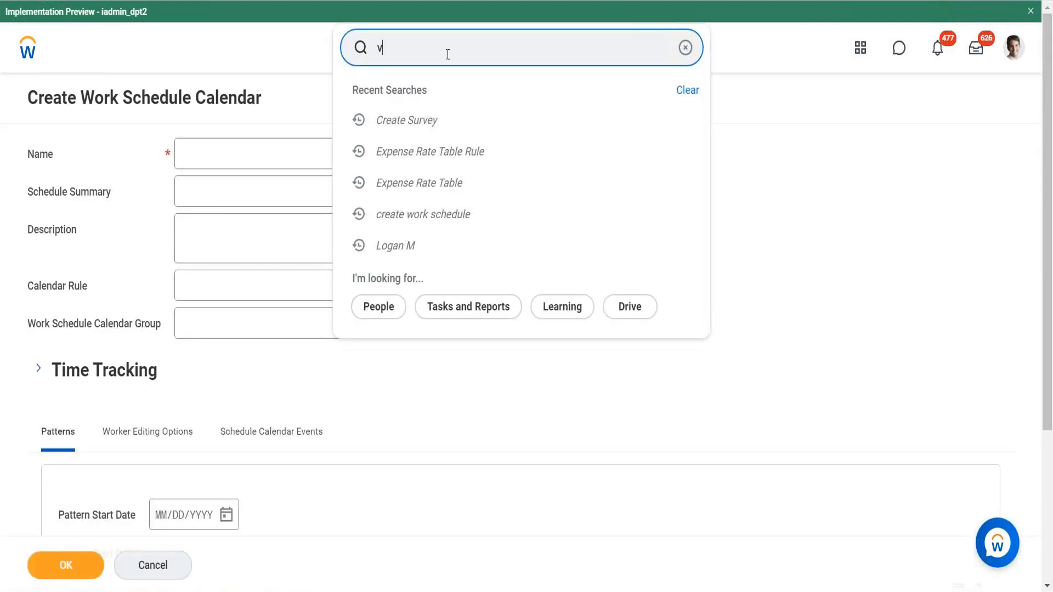
key("BackSpace")
key("BackSpace")
key("BackSpace")
key("BackSpace")
left_click(1009, 54)
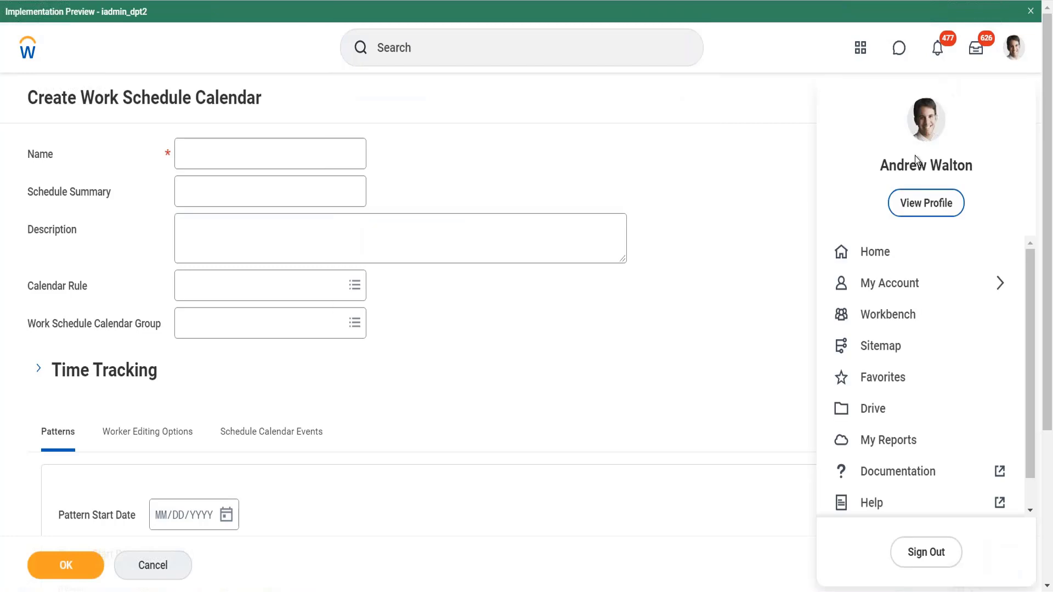
left_click(583, 232)
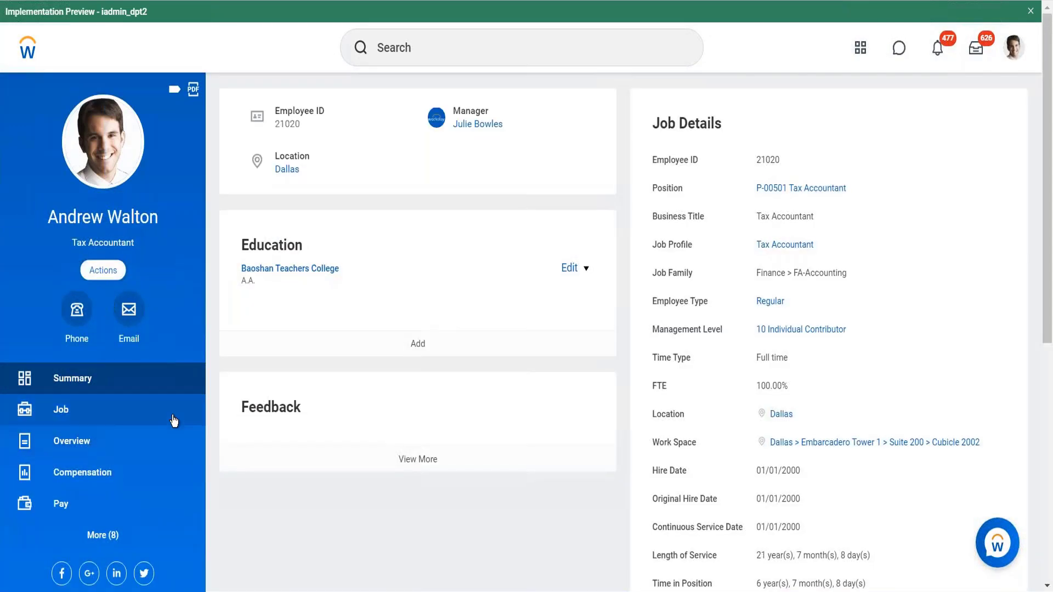
left_click(103, 270)
scroll(162, 405, "down", 10)
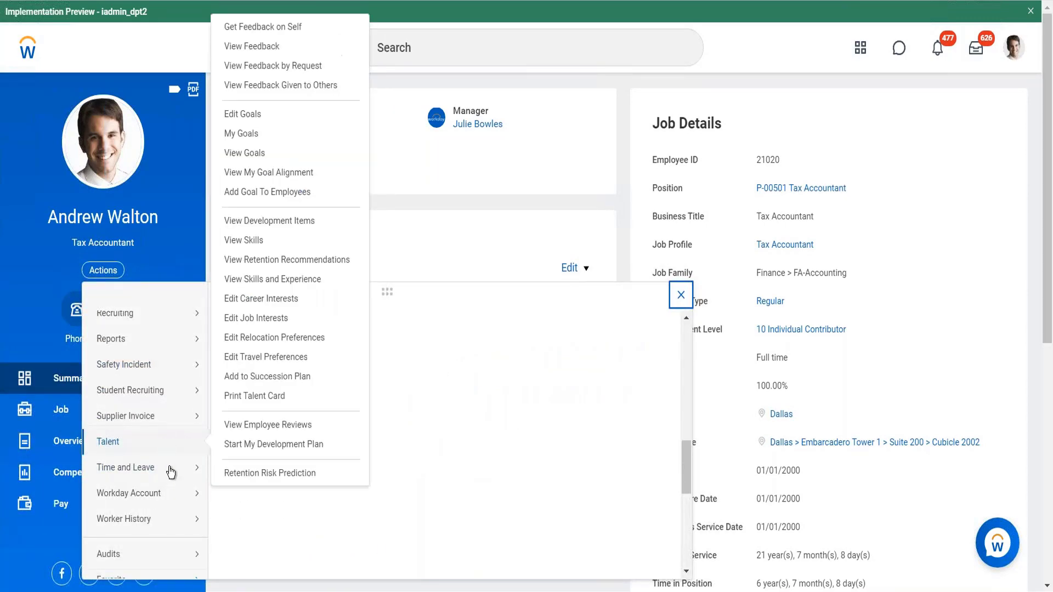
mouse_move(186, 467)
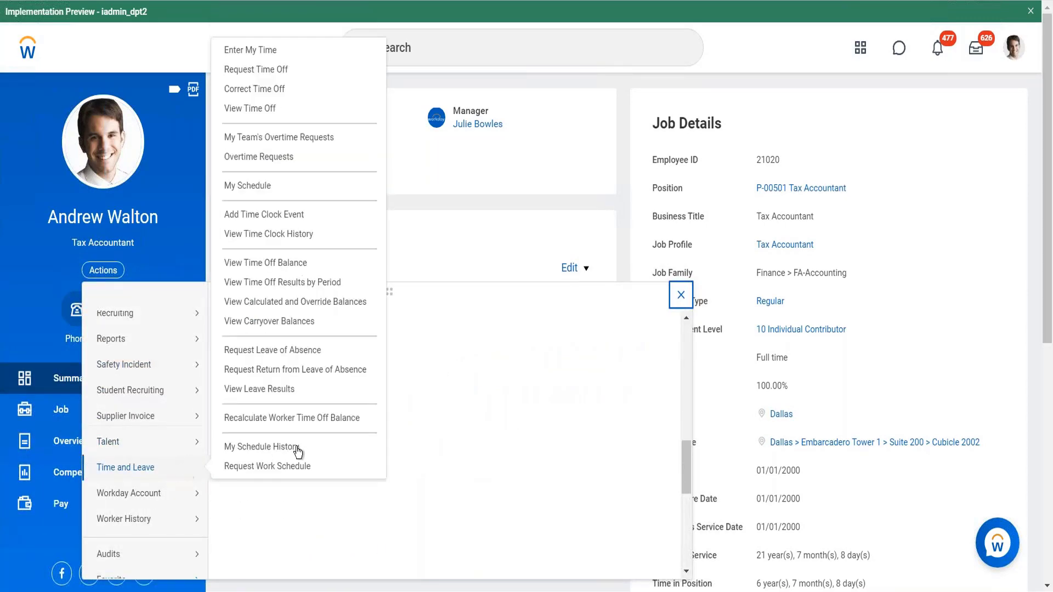
left_click(250, 50)
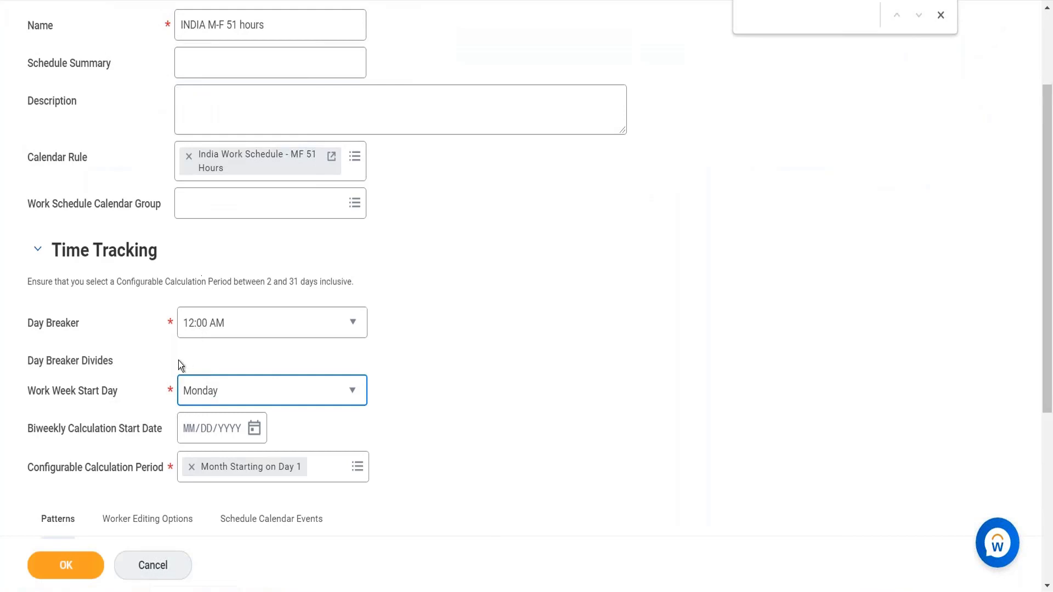
- Set the Work Week Start Day back to Sunday
left_click(225, 399)
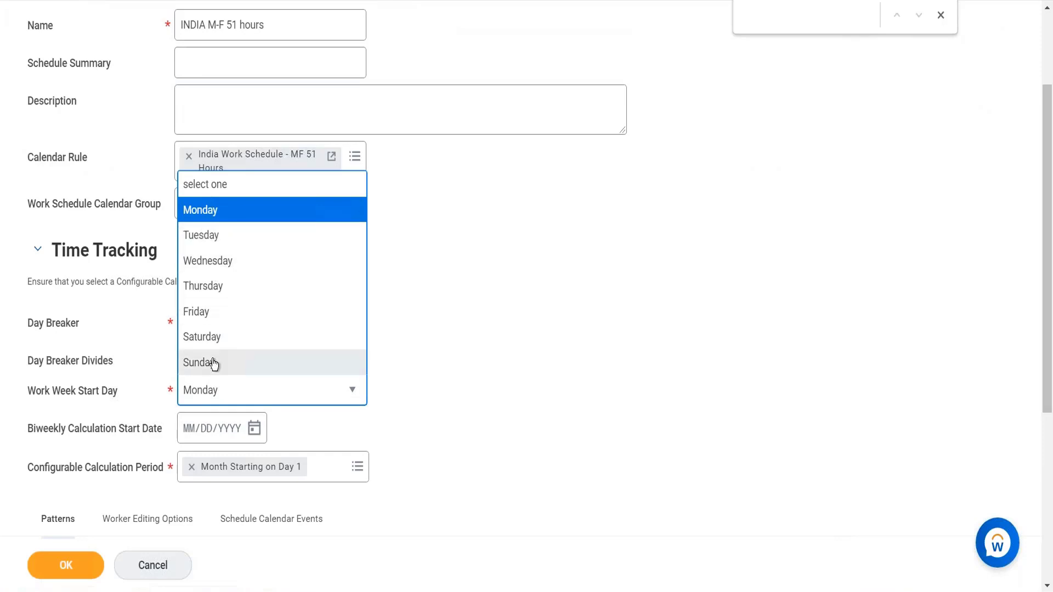
left_click(215, 364)
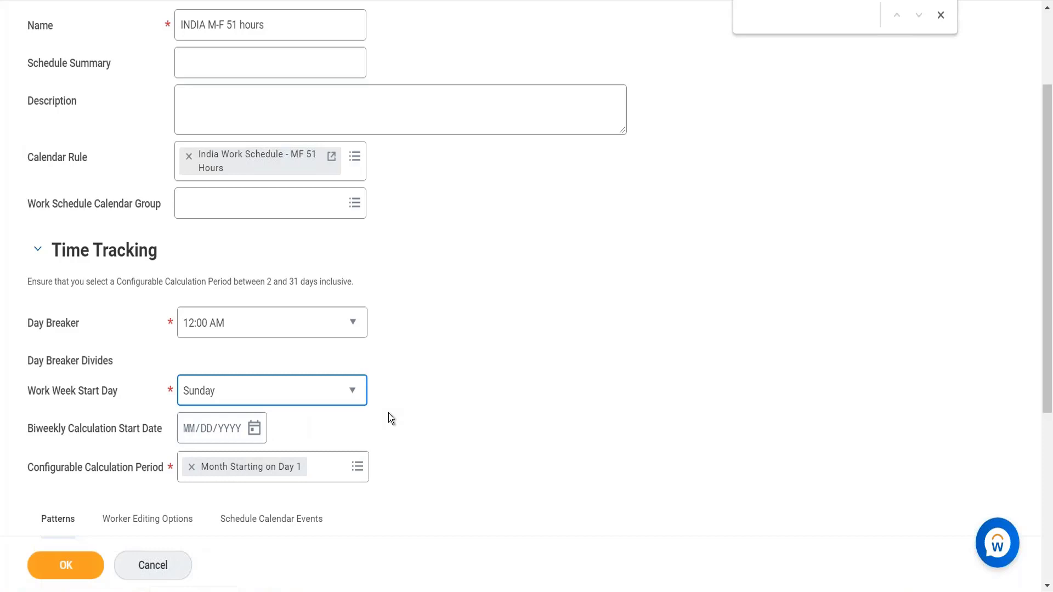
scroll(388, 413, "down", 1)
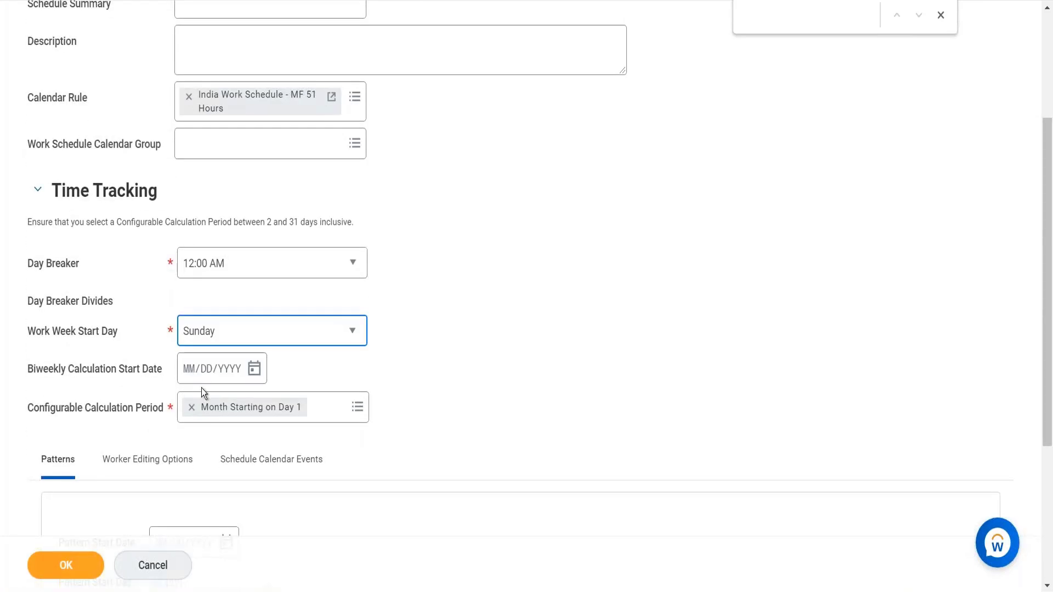